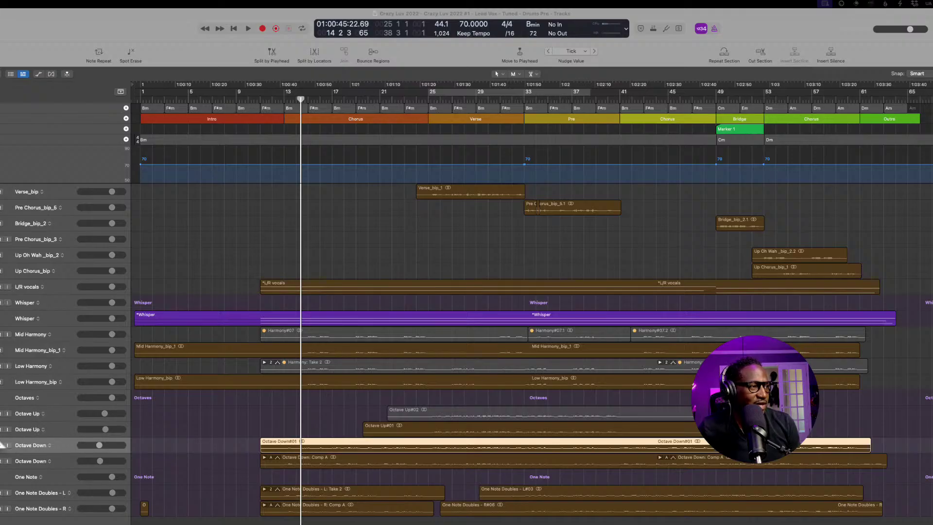
- Solo the first Octave Down track and play it from the start of the Chorus at bar 13
left_click(6, 445)
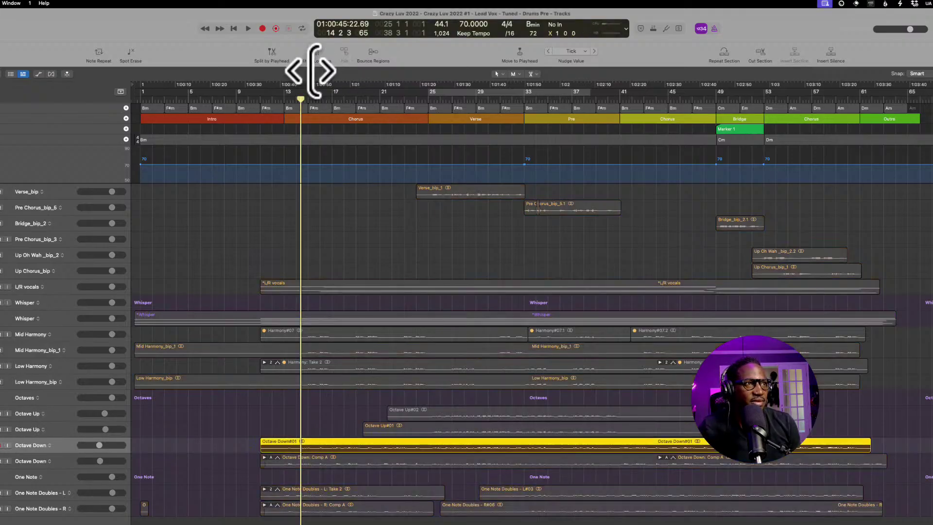
left_click(299, 99)
left_click_drag(287, 101, 284, 100)
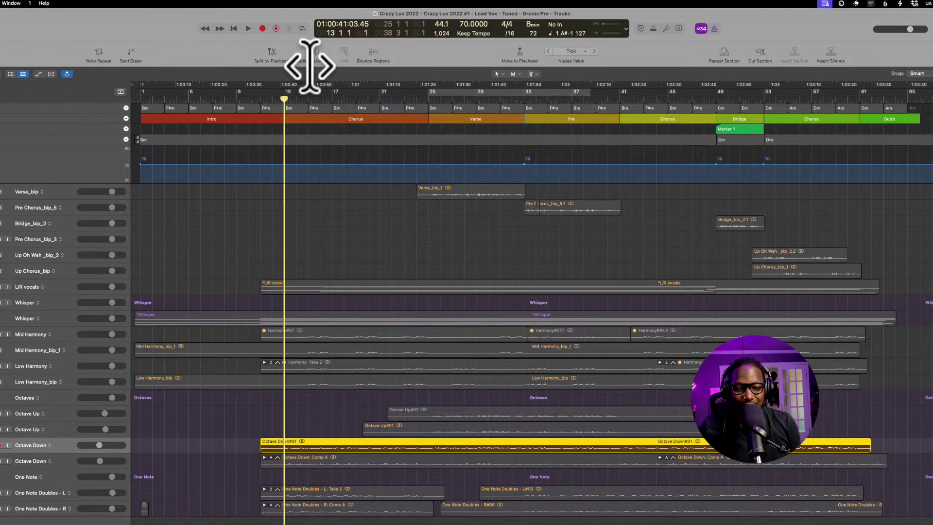
key("space")
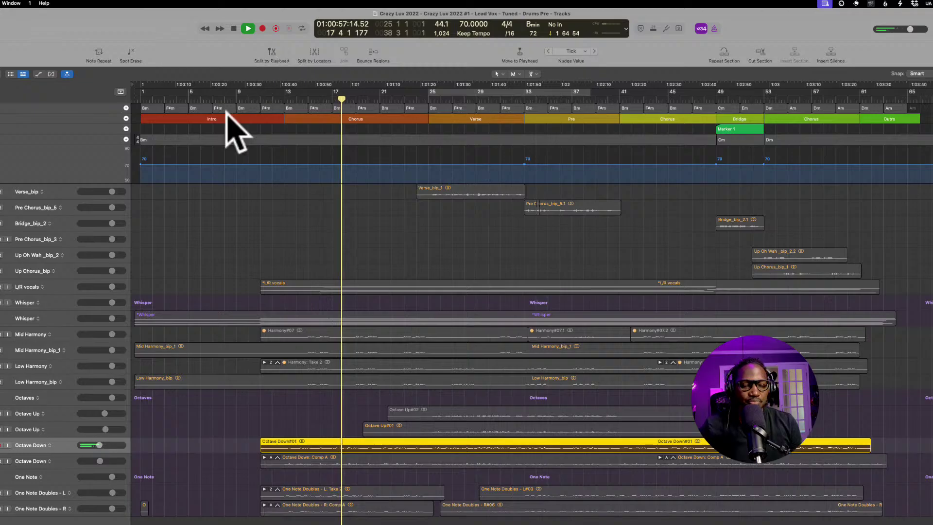
scroll(190, 340, "up", 1)
scroll(199, 348, "down", 1)
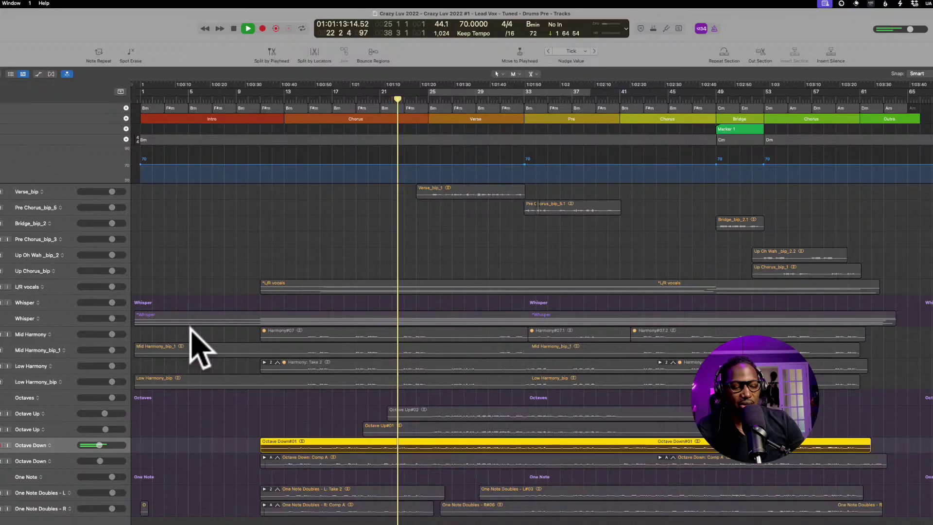
scroll(204, 355, "down", 3)
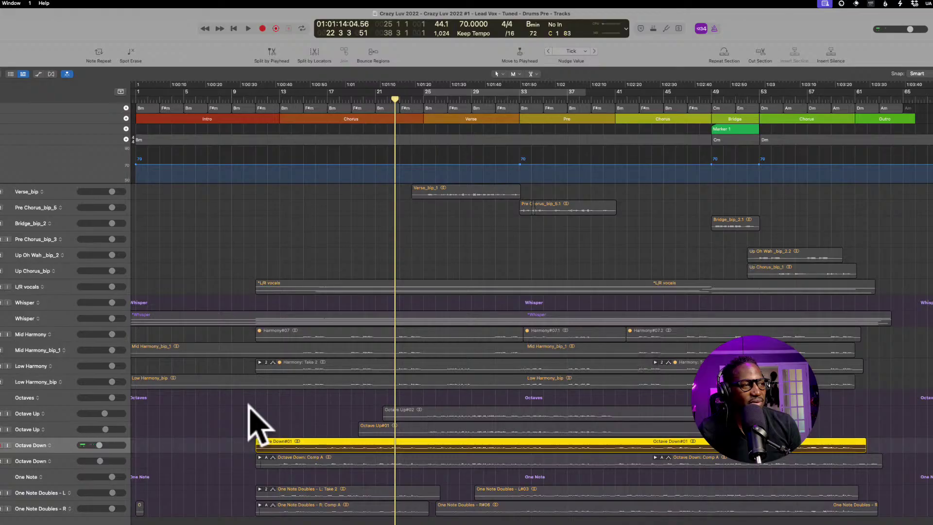
scroll(257, 423, "left", 2)
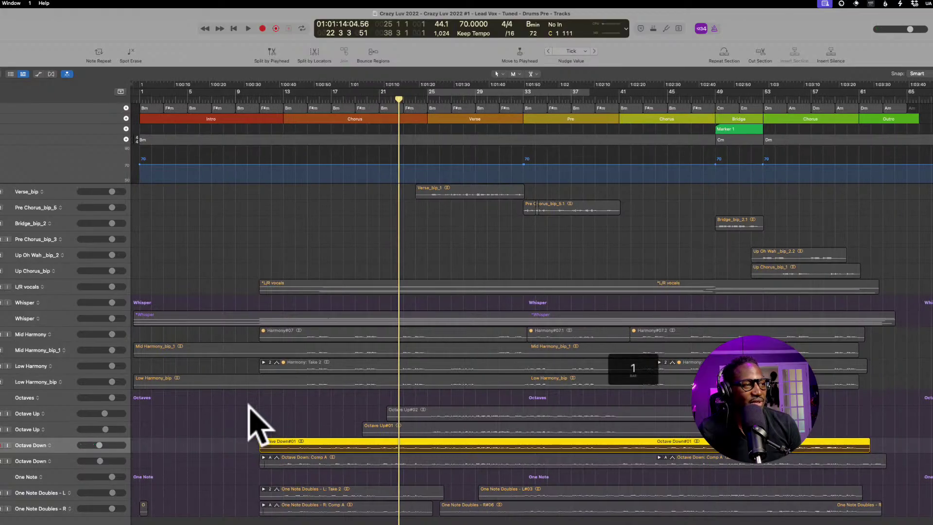
scroll(105, 425, "up", 1)
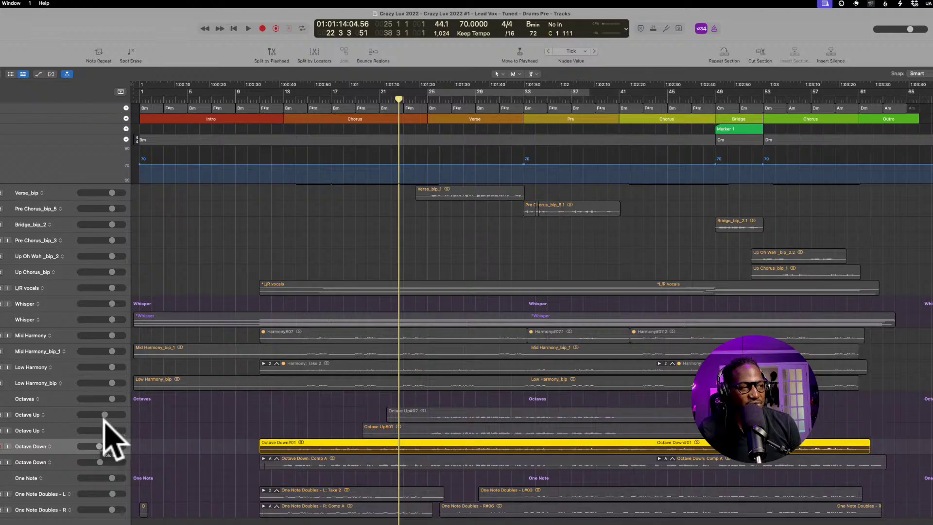
scroll(102, 423, "up", 1)
scroll(104, 422, "up", 2)
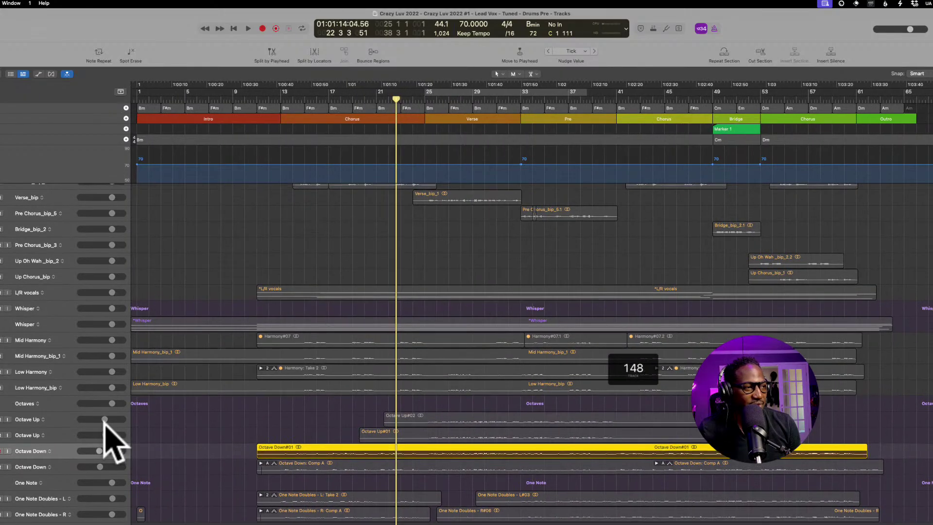
scroll(104, 423, "up", 1)
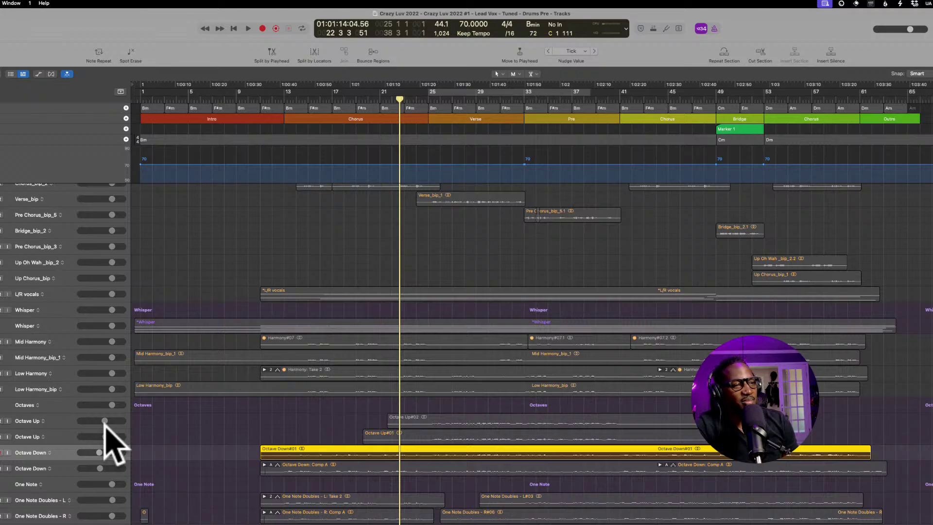
scroll(105, 422, "down", 2)
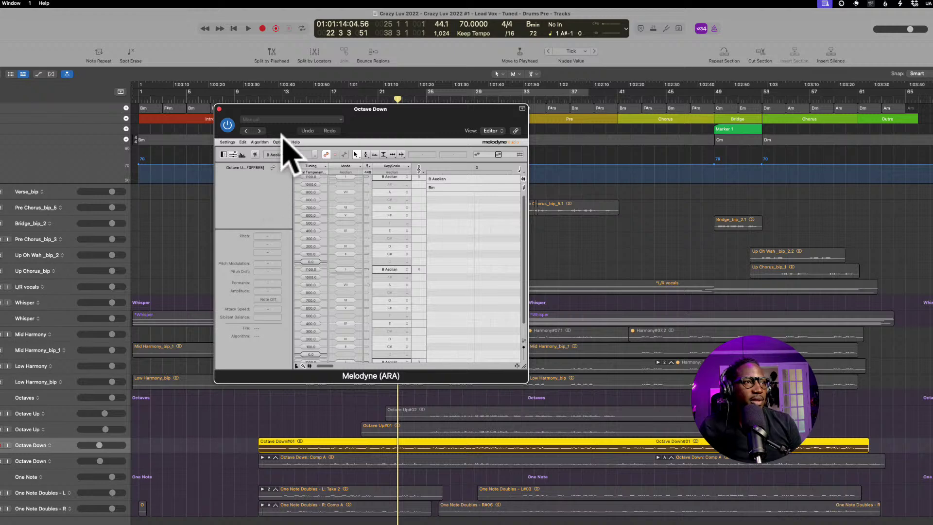
- Play the Octave Down track briefly to load its audio into Melodyne, and enlarge the Melodyne window across the arrangement
left_click_drag(390, 106, 363, 96)
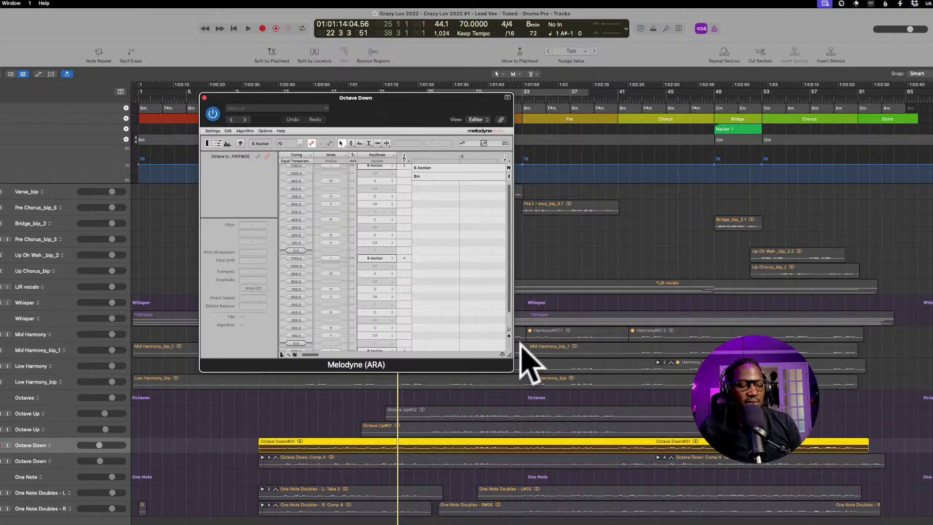
key("space")
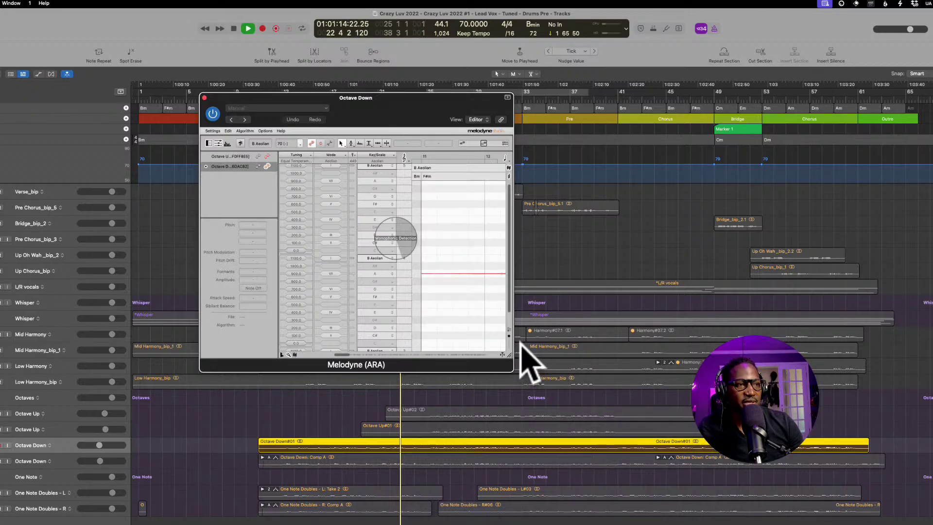
key("space")
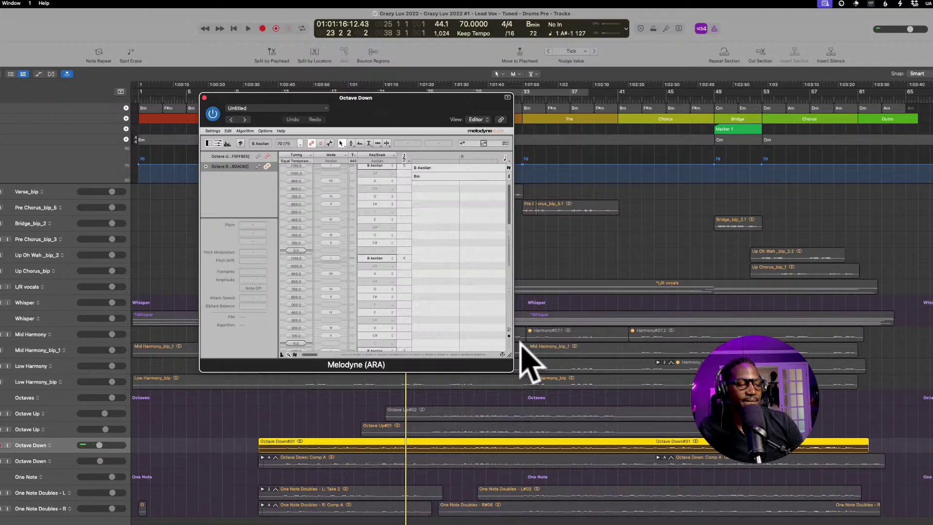
left_click_drag(511, 357, 877, 491)
left_click_drag(704, 97, 491, 33)
- Delete the low tail segment that trails off the phrase just before bar 16
scroll(464, 245, "right", 10)
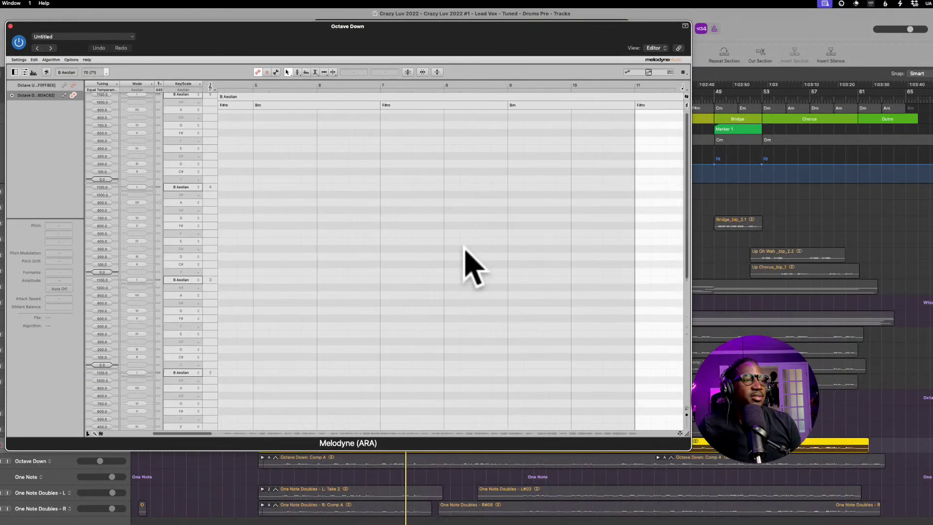
scroll(465, 251, "right", 5)
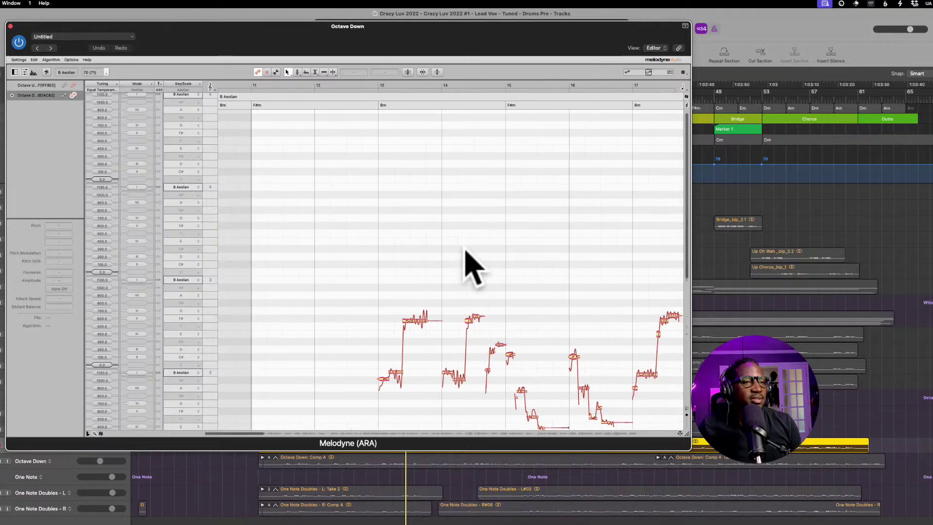
scroll(465, 250, "down", 3)
scroll(465, 250, "right", 4)
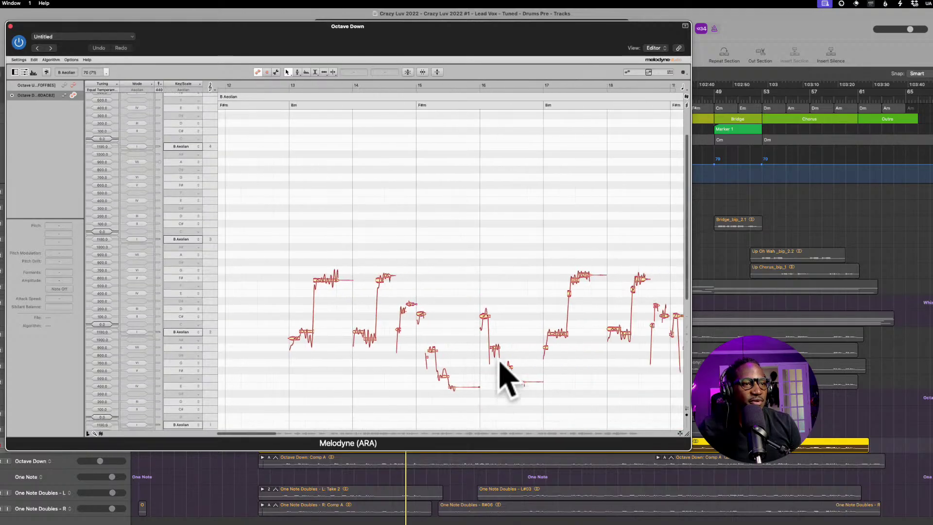
left_click(478, 370)
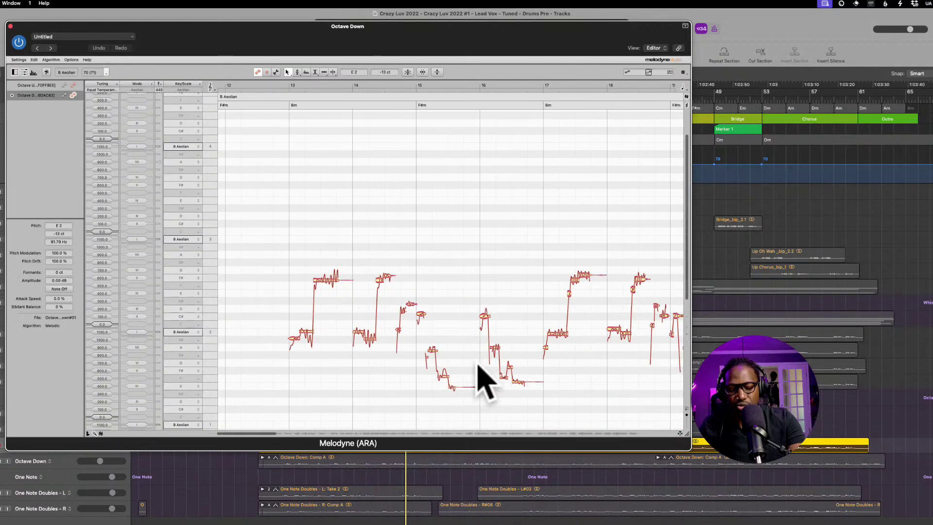
left_click(477, 383)
left_click(484, 371)
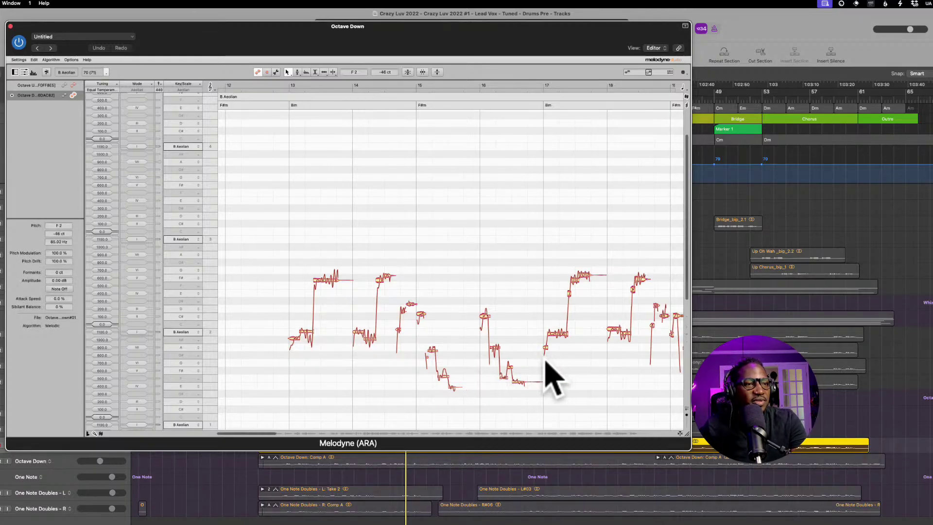
- Delete the low trailing segment around bar 25 and undo the last deletion
scroll(578, 376, "right", 3)
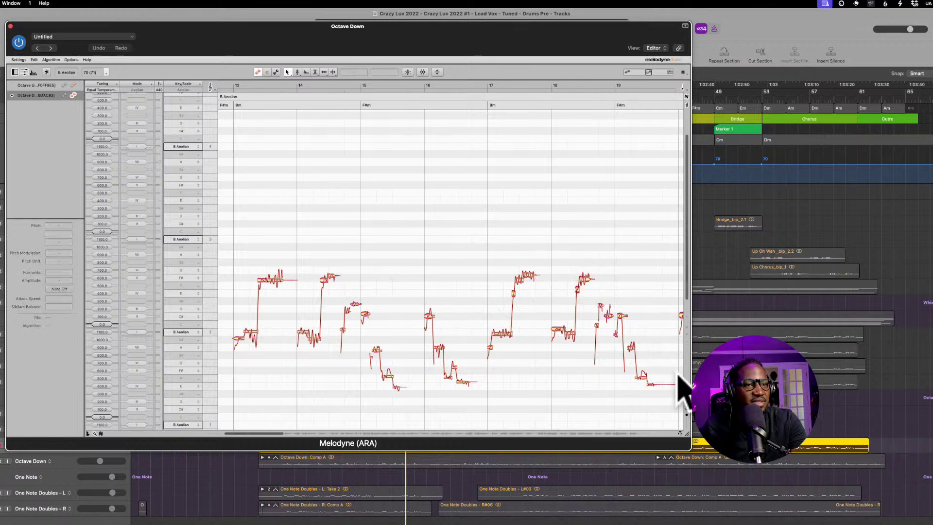
scroll(680, 381, "right", 5)
scroll(680, 381, "right", 6)
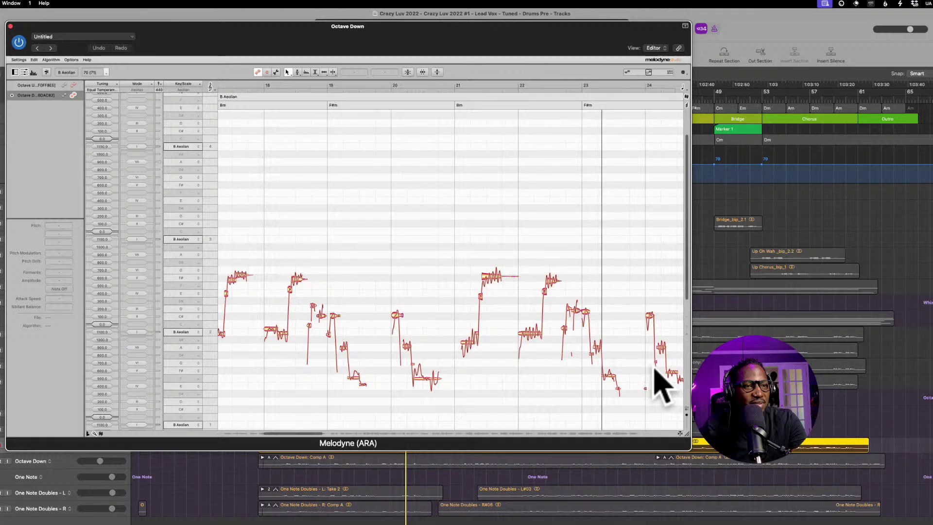
scroll(652, 389, "right", 5)
scroll(647, 388, "right", 7)
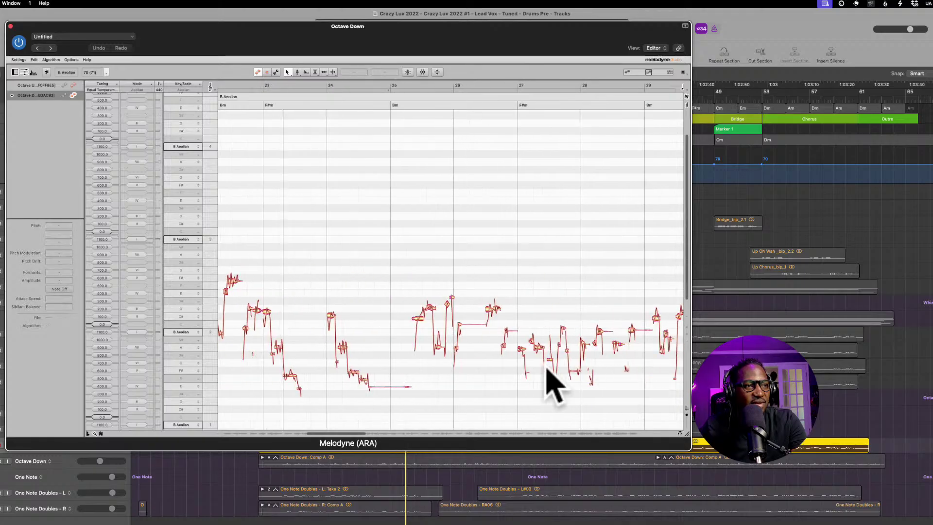
left_click(395, 384)
key("Delete")
key("super+z")
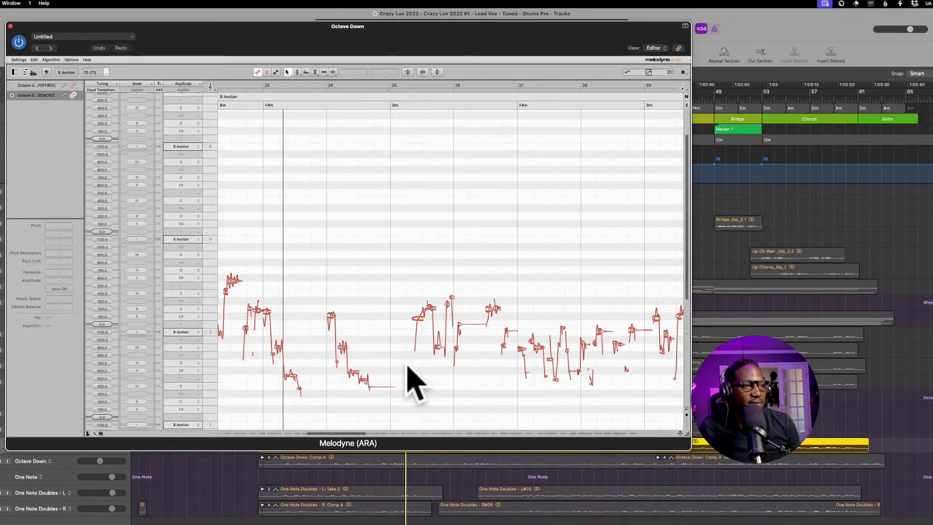
- Remove the flat tail segments that trail off the phrases after bar 26 and at bar 29
left_click(477, 323)
left_click_drag(483, 316, 531, 322)
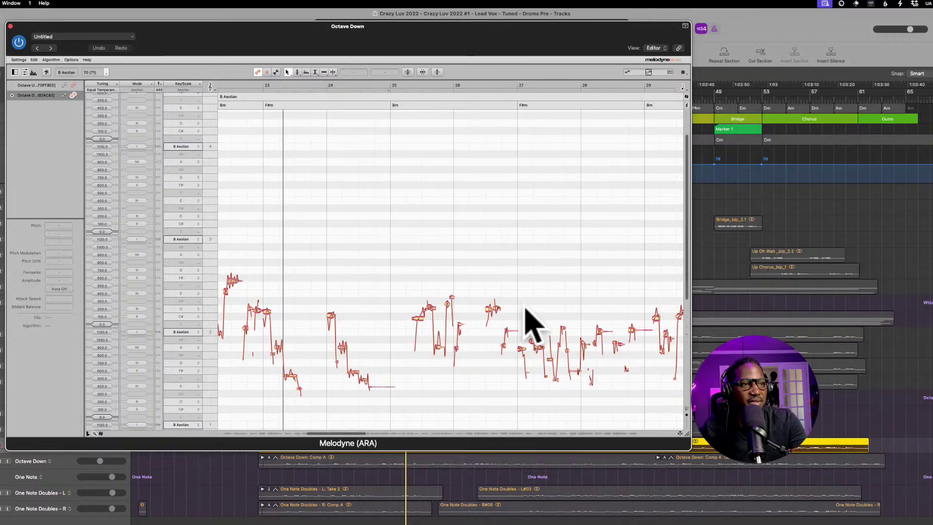
scroll(528, 311, "right", 5)
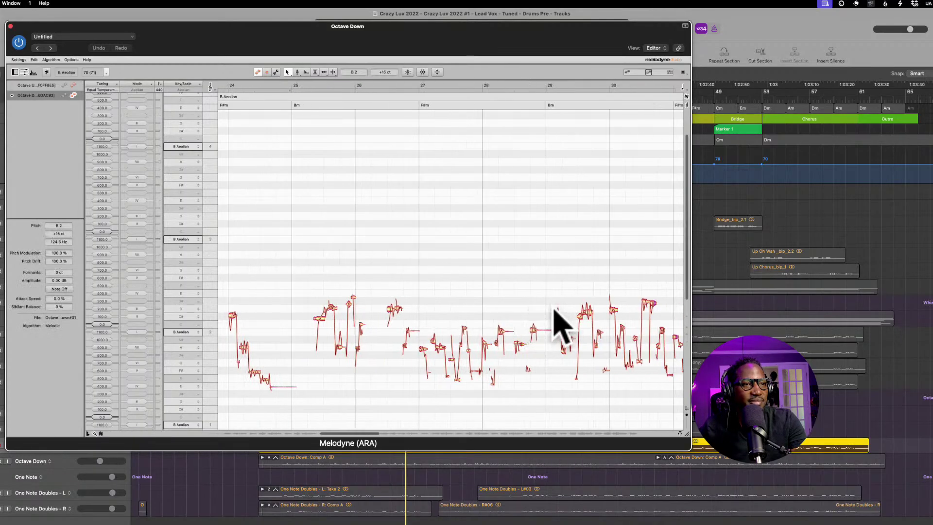
left_click(559, 328)
- Delete the low flat tail segments between phrases from bar 35 to bar 37
scroll(558, 329, "right", 15)
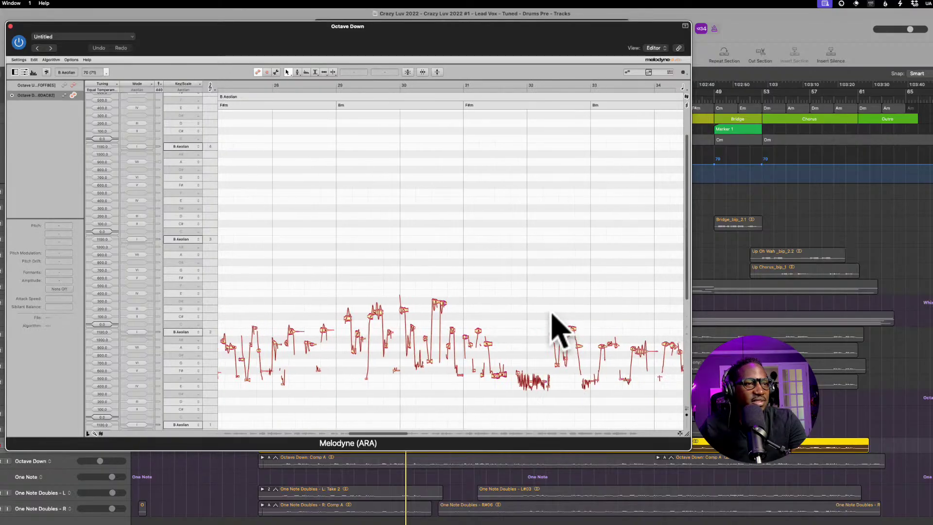
scroll(564, 323, "right", 11)
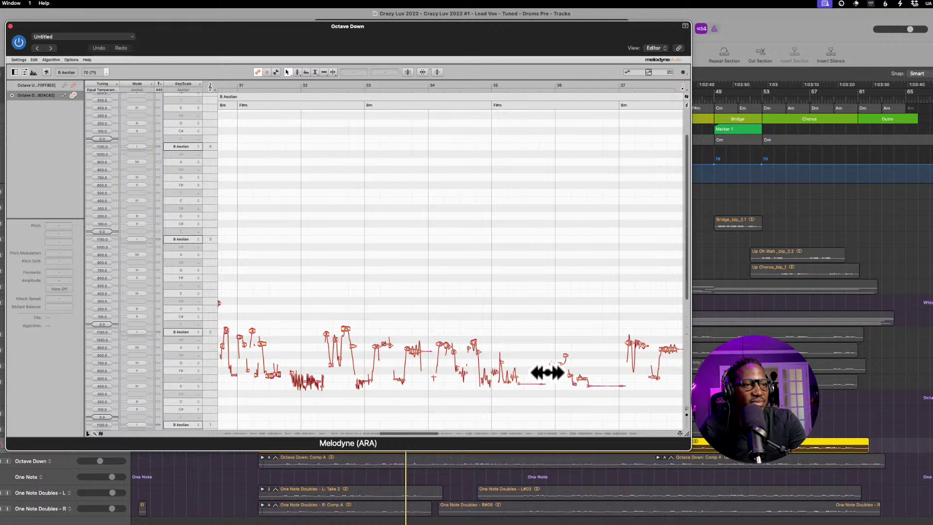
scroll(547, 372, "down", 2)
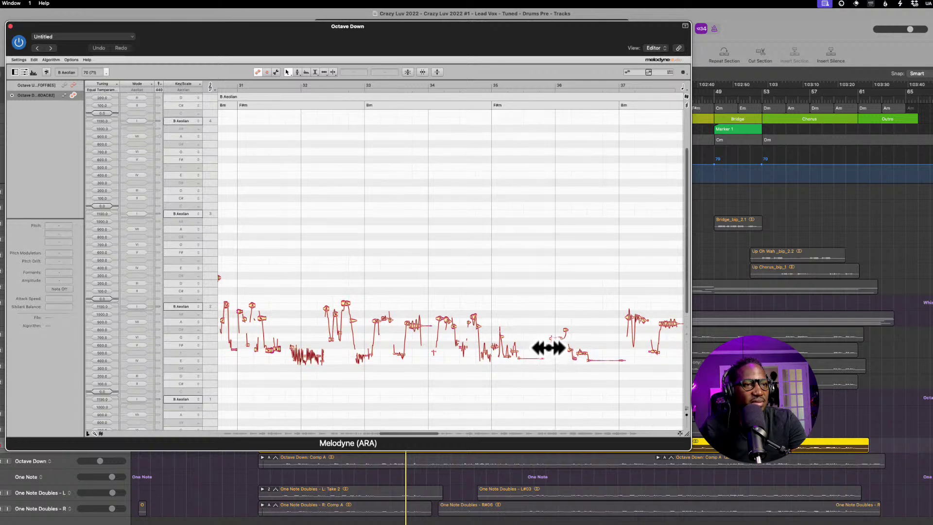
scroll(549, 347, "left", 1)
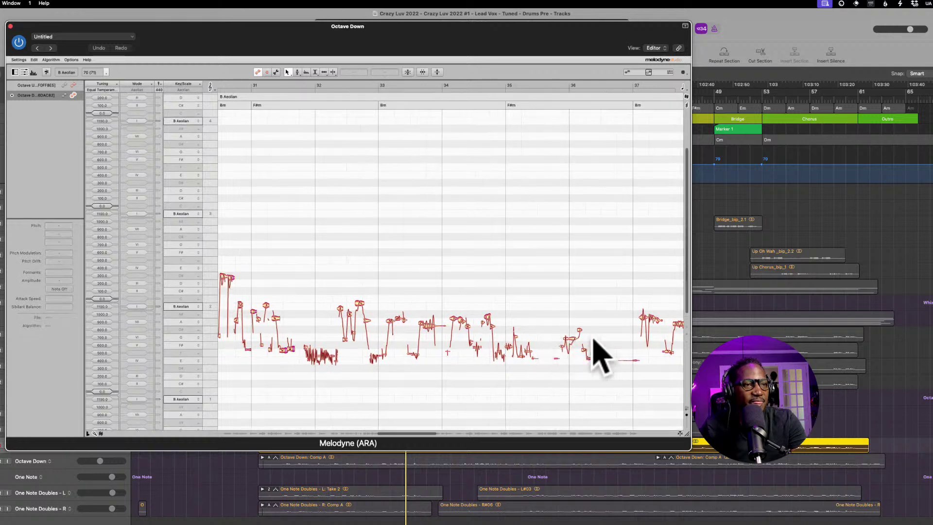
left_click(635, 350)
left_click(637, 351)
scroll(647, 357, "left", 1)
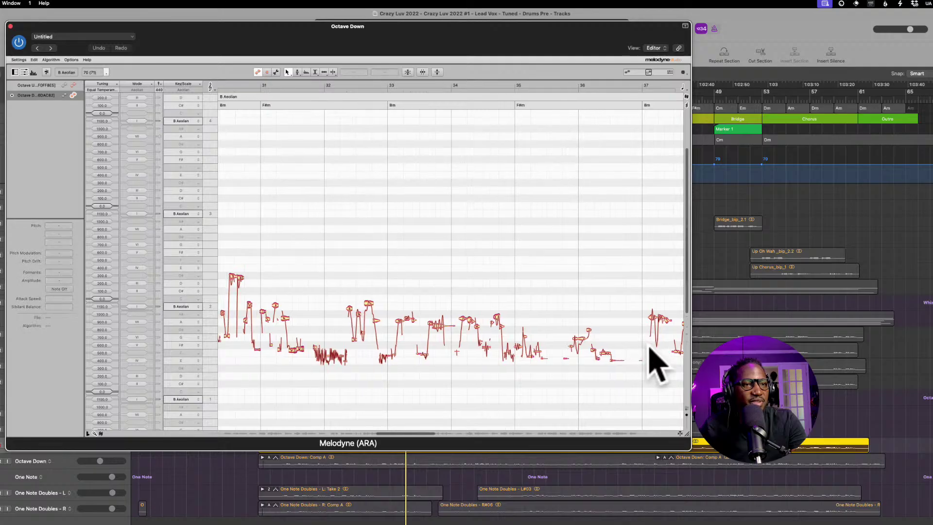
- Snap all the notes to their nearest pitch centers and play the tuned vocal from about bar 13
key("super+a")
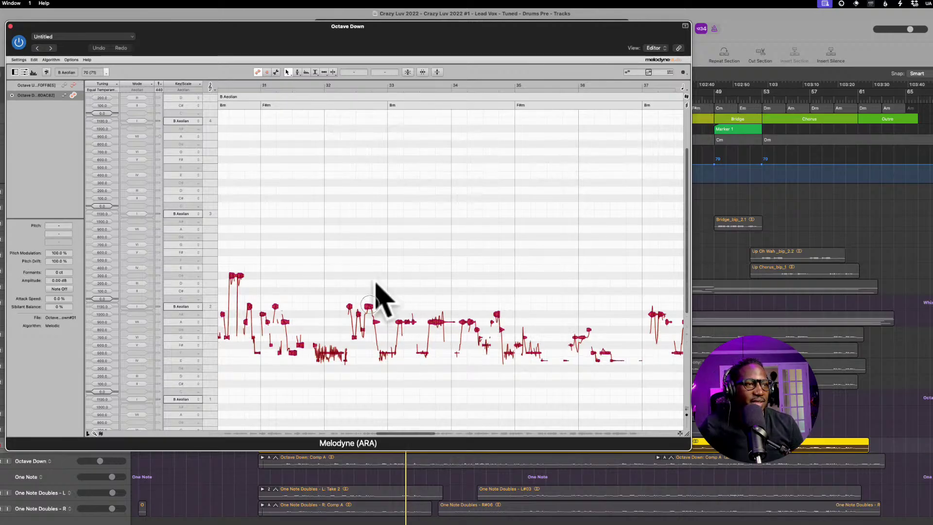
scroll(389, 291, "left", 20)
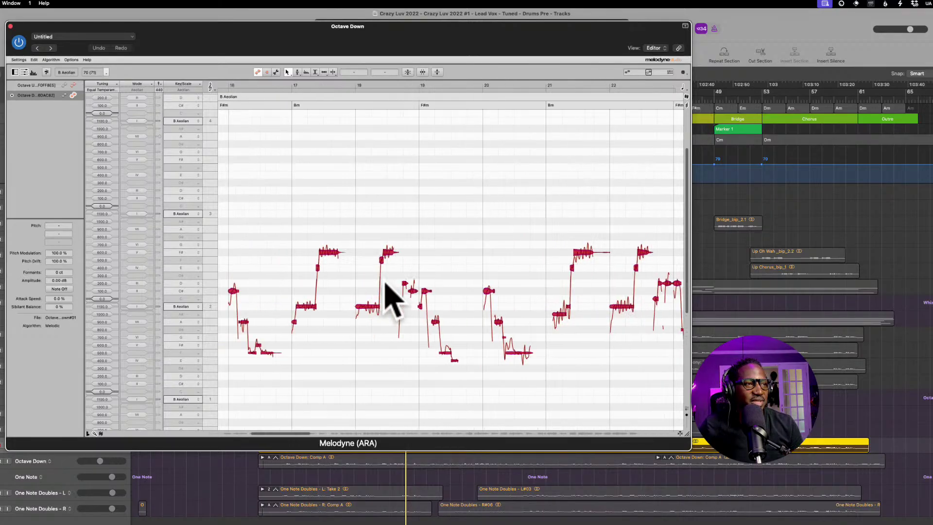
double_click(270, 277)
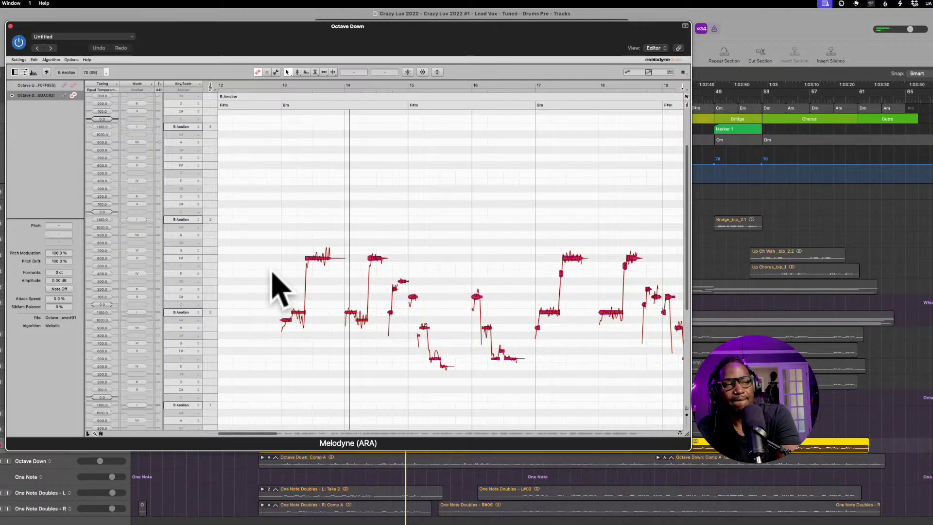
left_click(511, 253)
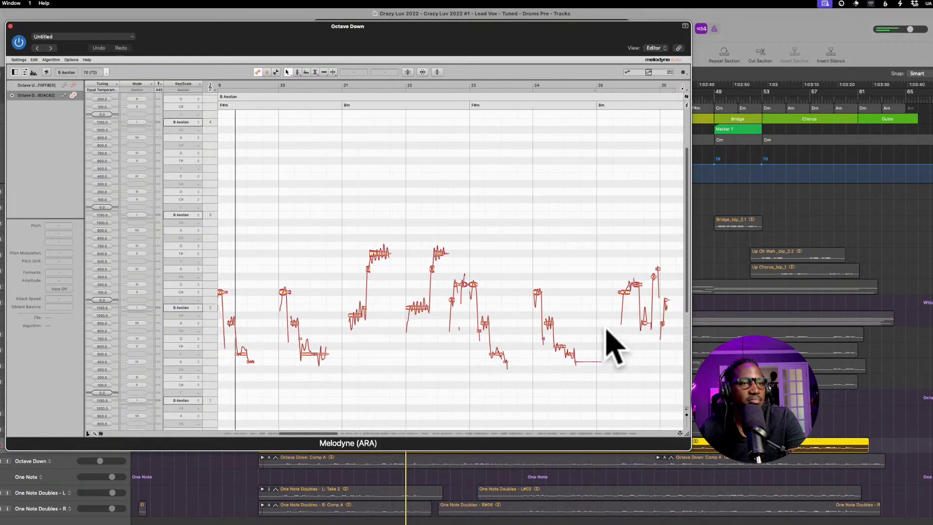
- Delete the remaining low tail segment just before bar 25 and replay the vocal from around bar 20
left_click(596, 340)
key("Delete")
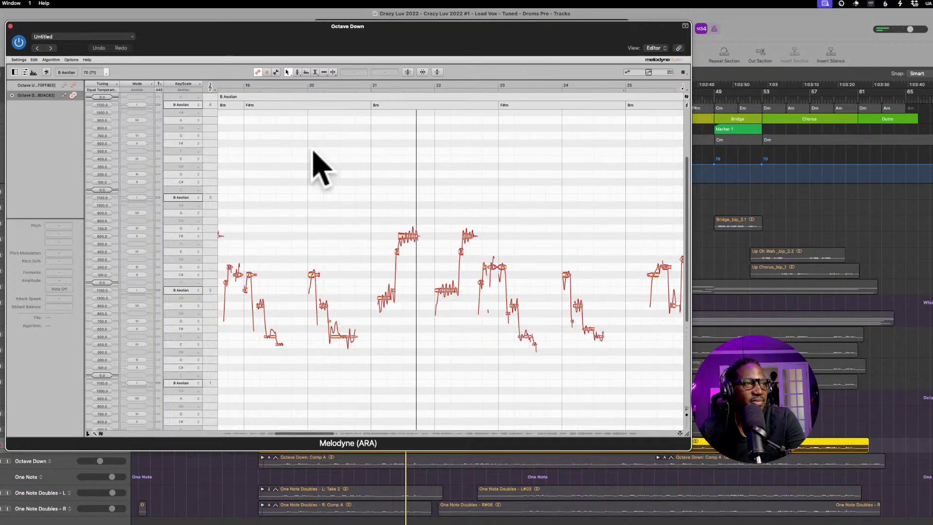
left_click(299, 151)
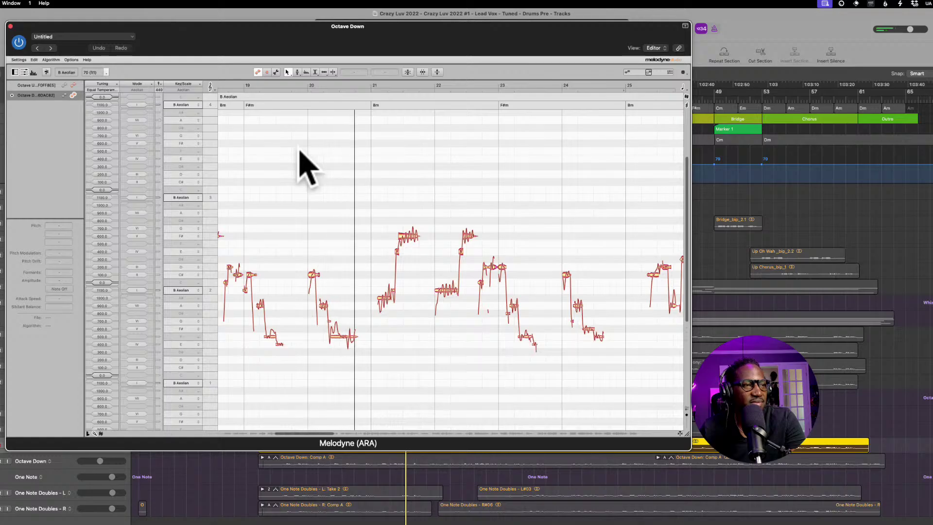
- Stop playback and reduce the pitch drift of the sustained low note just before bar 21 to 36%
key("space")
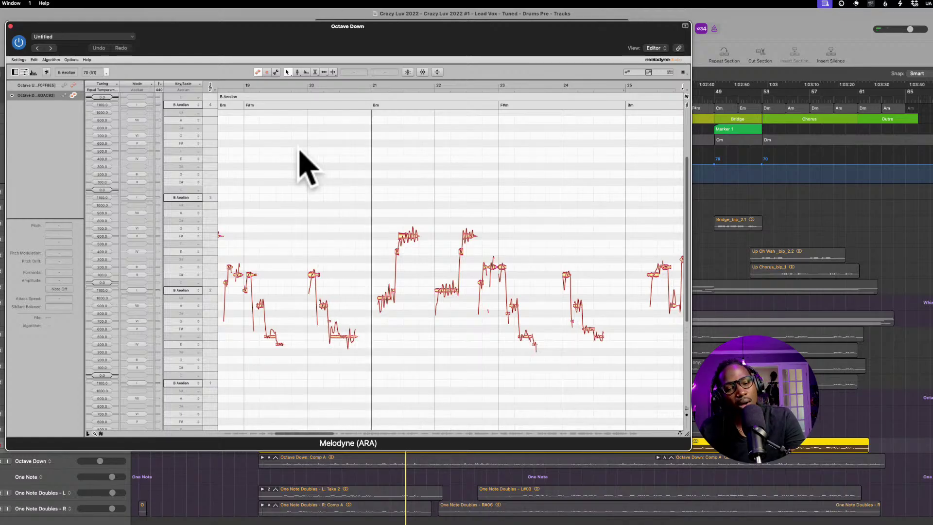
left_click(355, 313)
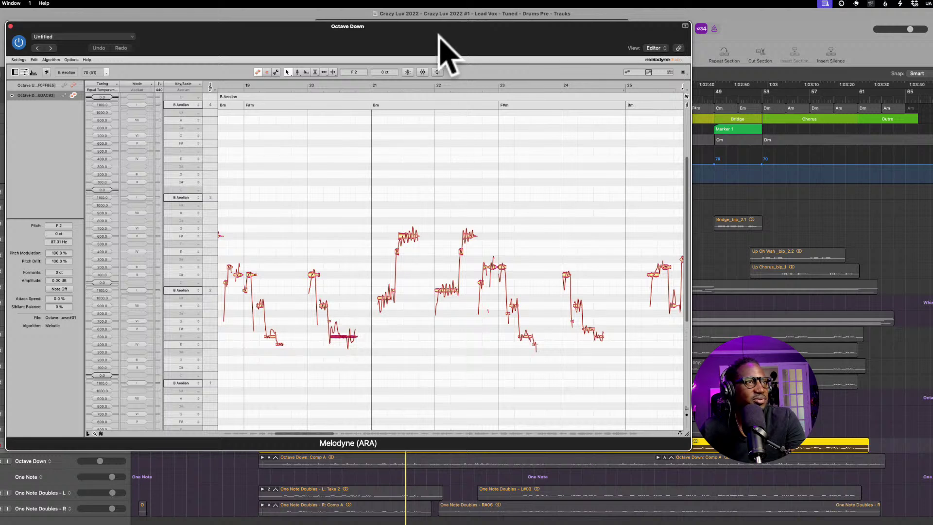
left_click(297, 72)
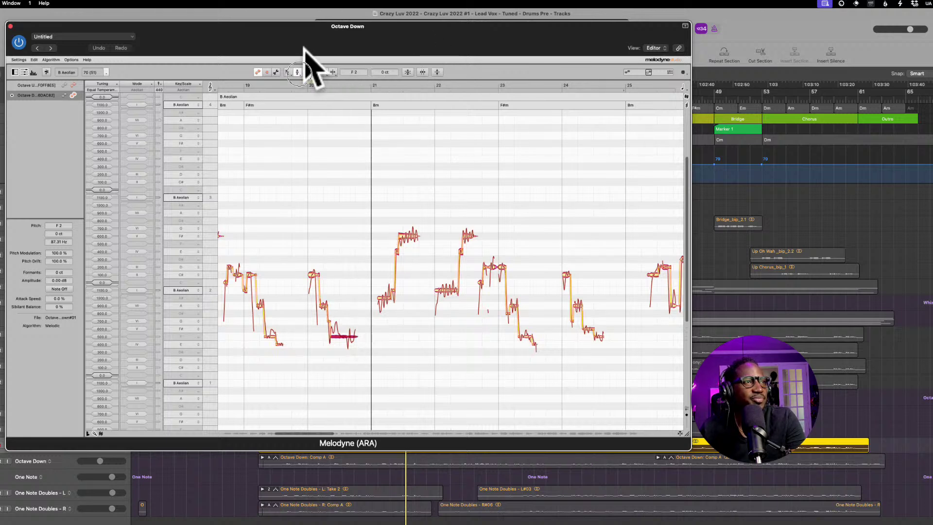
left_click(297, 71)
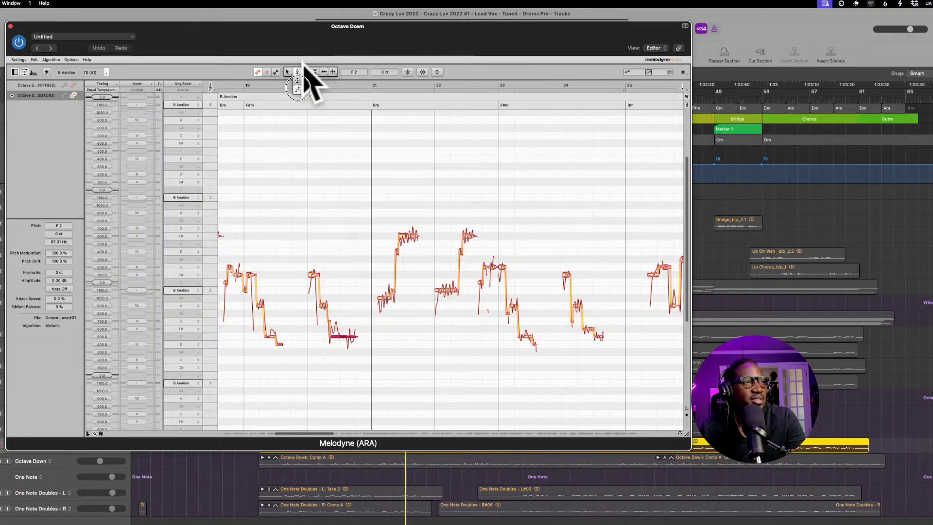
left_click(298, 81)
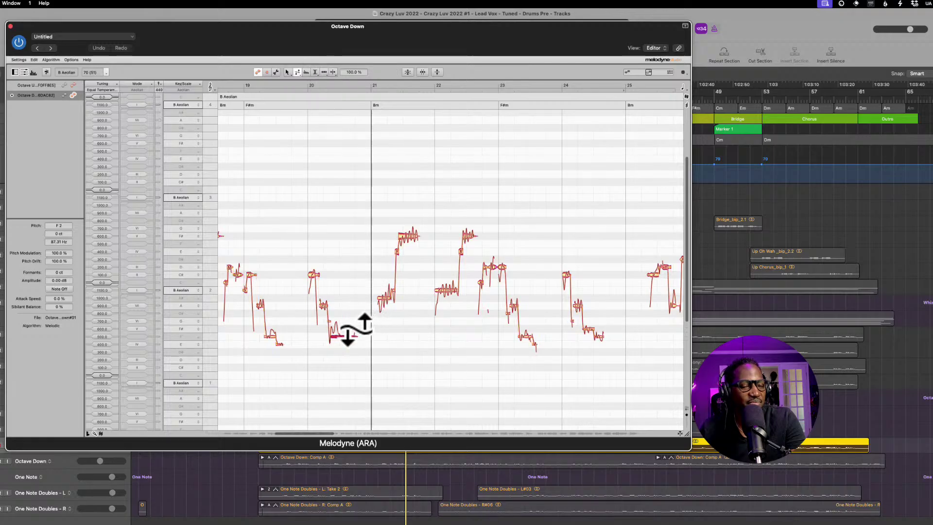
left_click_drag(360, 327, 362, 370)
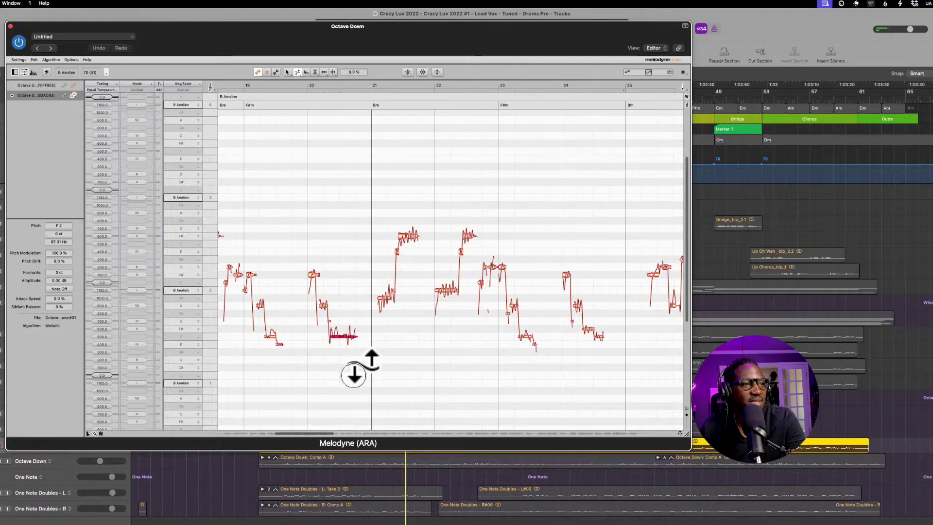
left_click(304, 245)
scroll(295, 253, "down", 1)
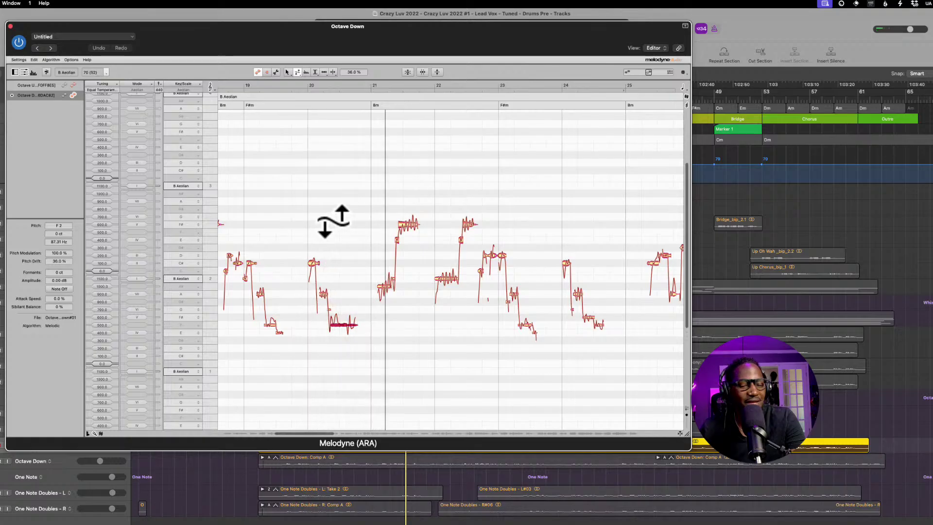
- Reduce the pitch modulation of the same low note before bar 21 and play back the result
left_click(297, 72)
left_click_drag(298, 71, 311, 90)
left_click_drag(356, 316, 358, 328)
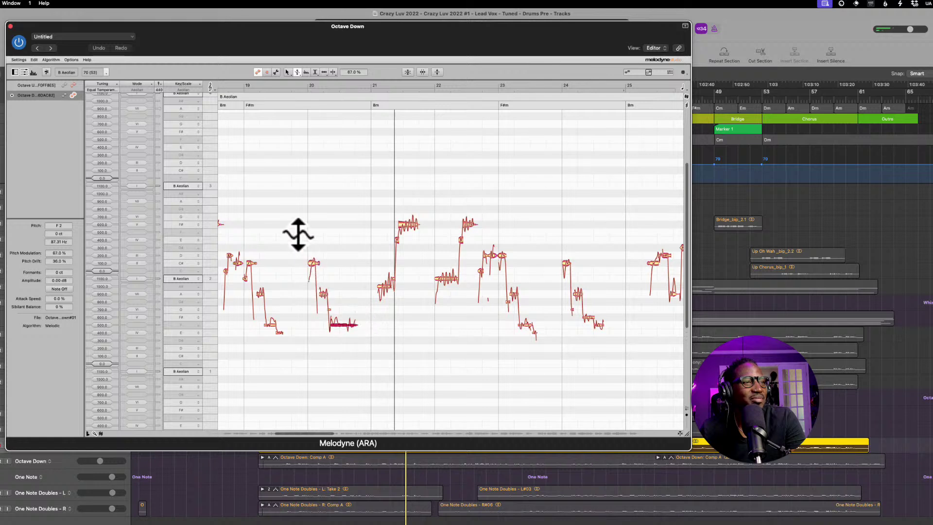
key("space")
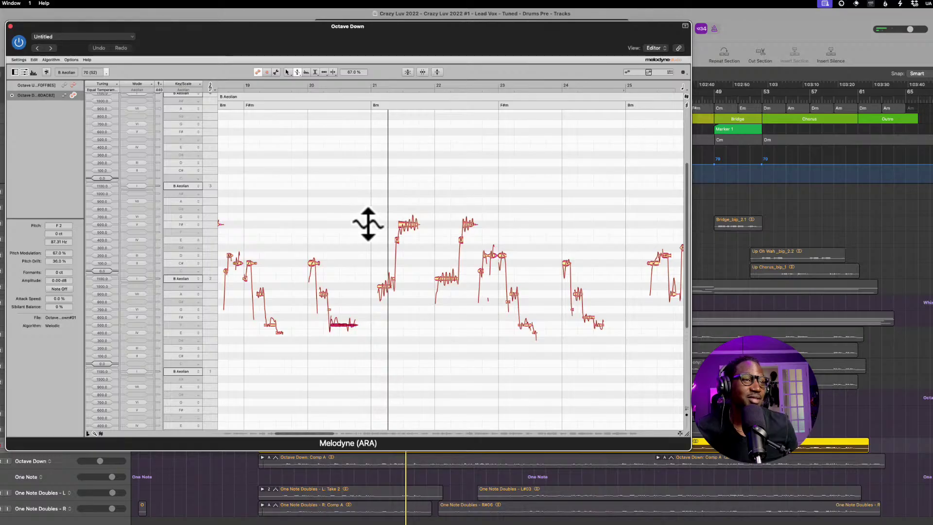
- Move the Video Preview window off the screen, clear of the Melodyne editor
scroll(367, 223, "down", 1)
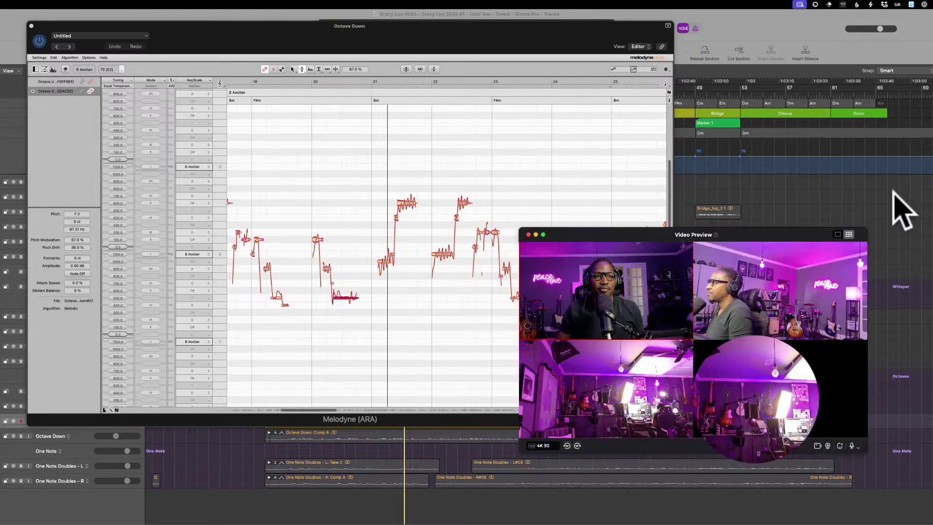
scroll(892, 195, "up", 1)
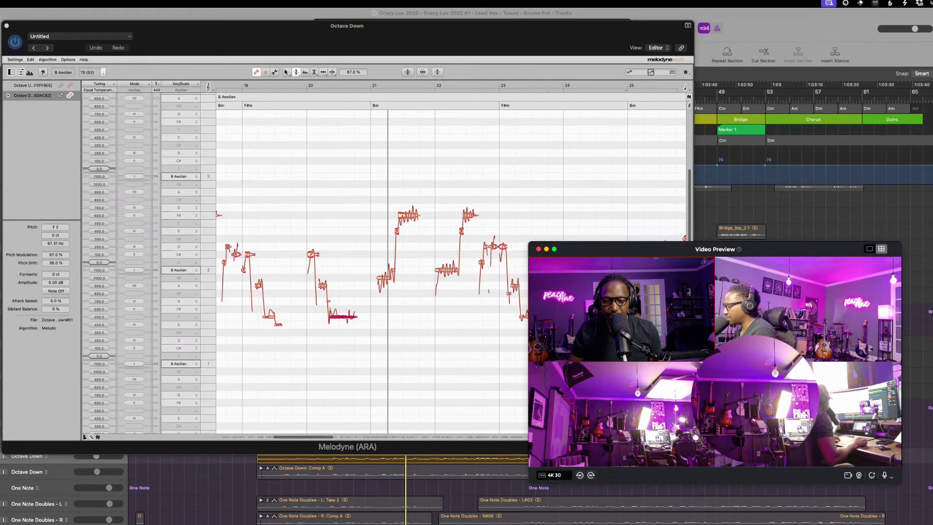
scroll(675, 496, "down", 1)
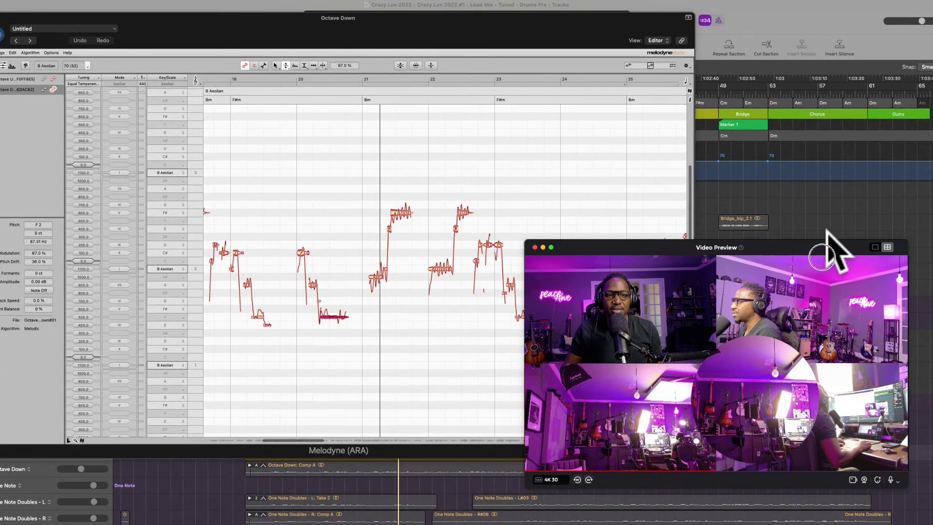
left_click_drag(628, 238, 932, 204)
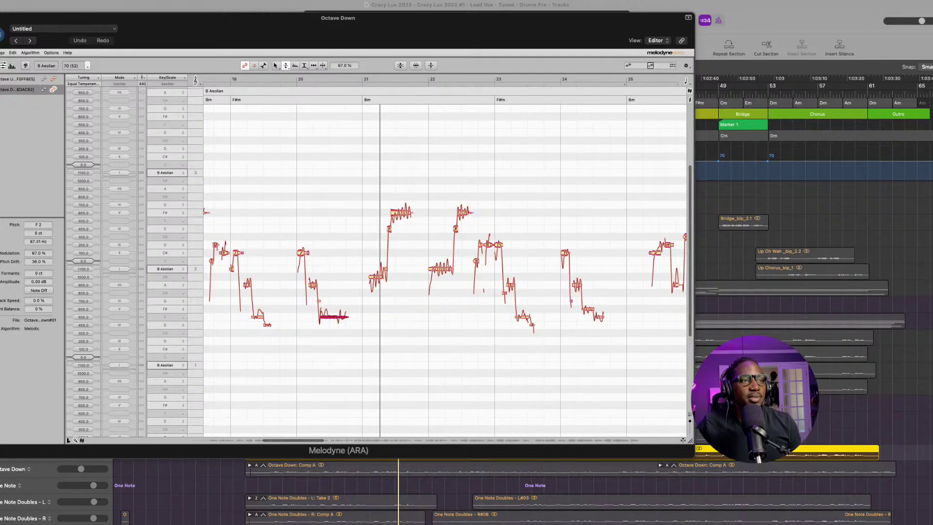
- Play the tuned vocal onward from about bar 21 to check the remaining phrases
scroll(327, 171, "up", 1)
scroll(327, 171, "right", 1)
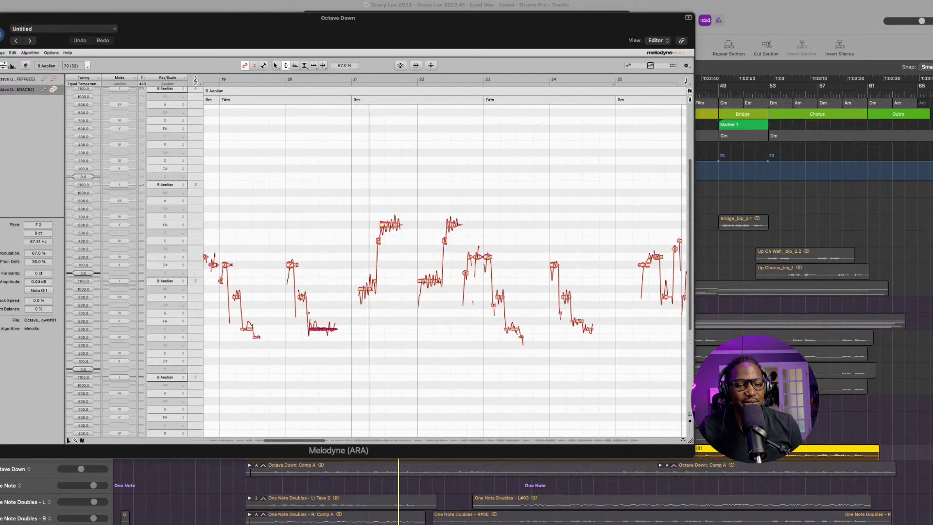
left_click(326, 171)
key("space")
scroll(326, 172, "down", 1)
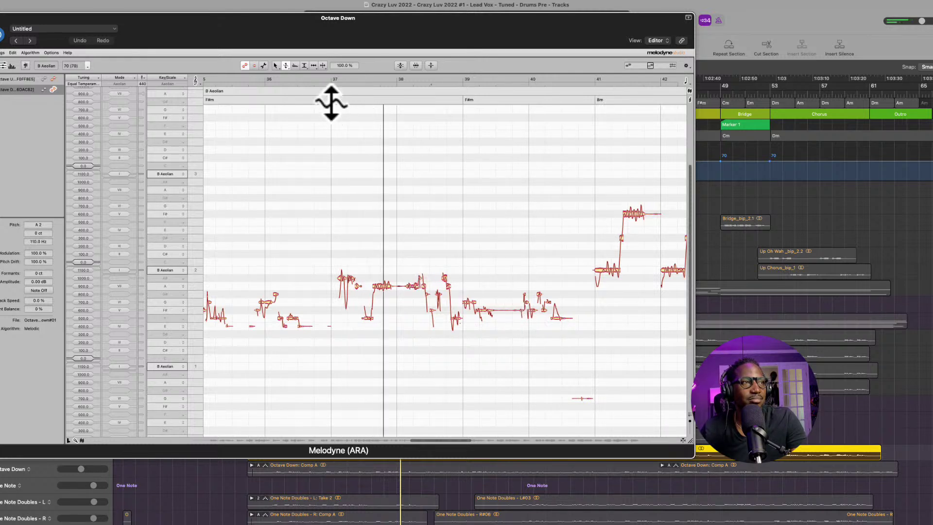
- Delete the flat tail segments around bar 38 and before bar 40, plus the stray low segment before bar 41
left_click(286, 62)
scroll(409, 267, "down", 1)
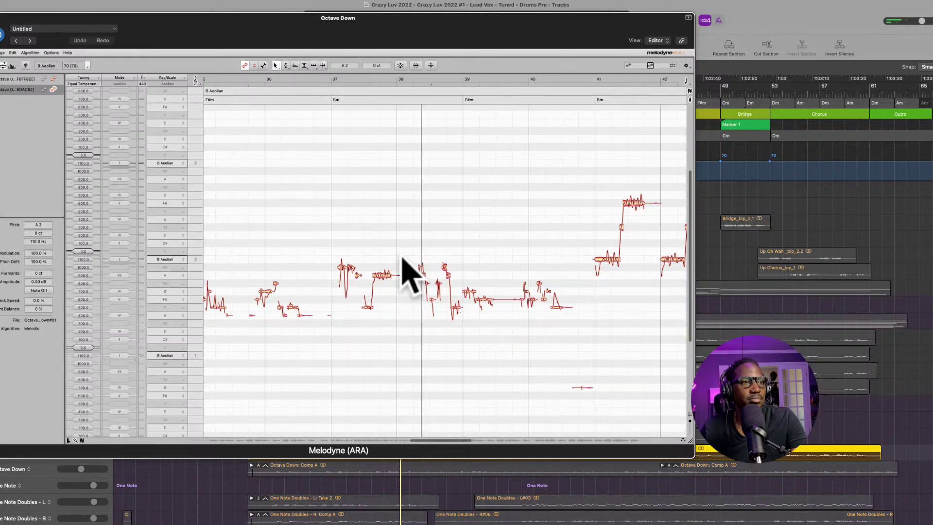
scroll(410, 268, "down", 2)
scroll(410, 267, "left", 2)
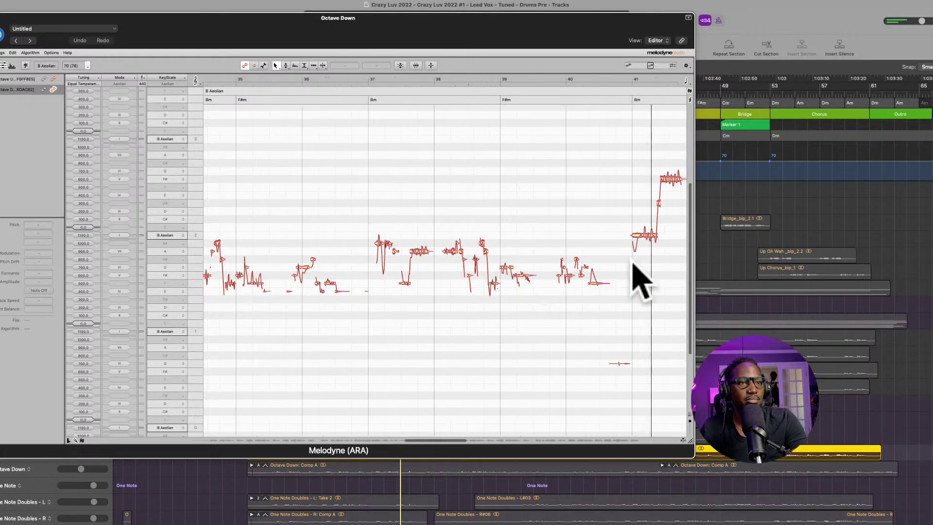
left_click_drag(636, 374, 606, 317)
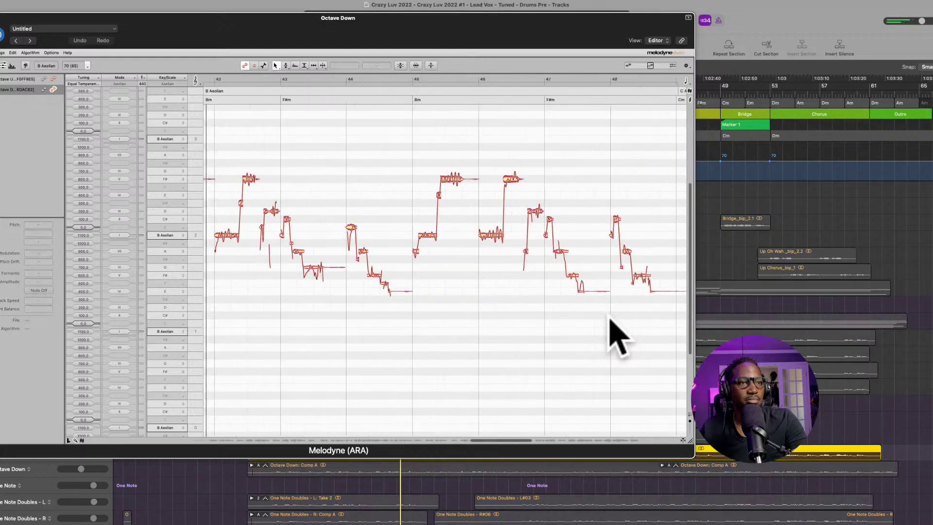
- Delete the flat tail segments trailing off the phrases before bars 44, 45 and 48
left_click_drag(417, 271, 396, 301)
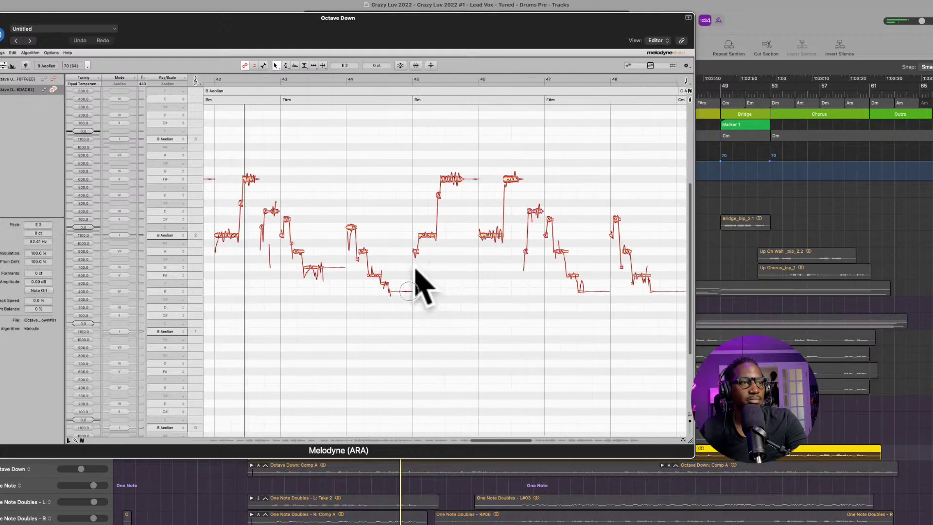
key("Delete")
scroll(415, 268, "left", 1)
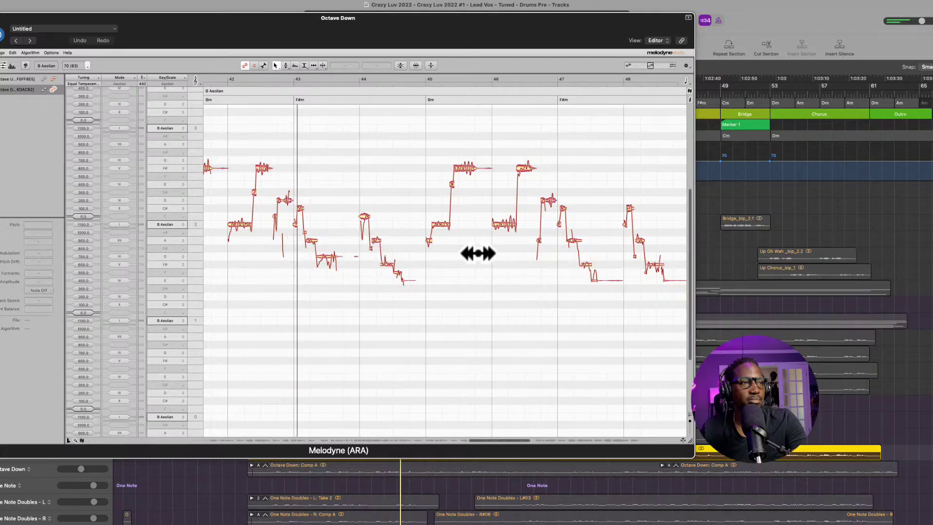
scroll(464, 254, "right", 3)
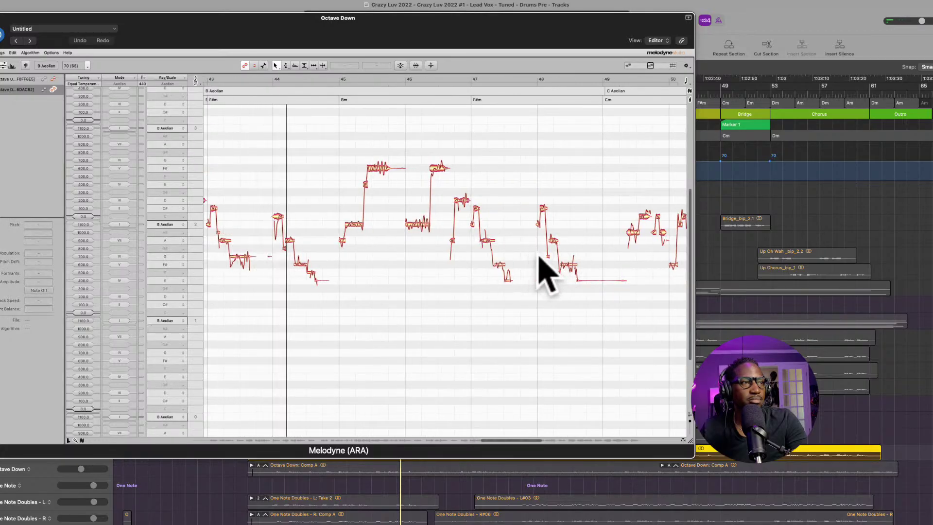
scroll(218, 127, "left", 3)
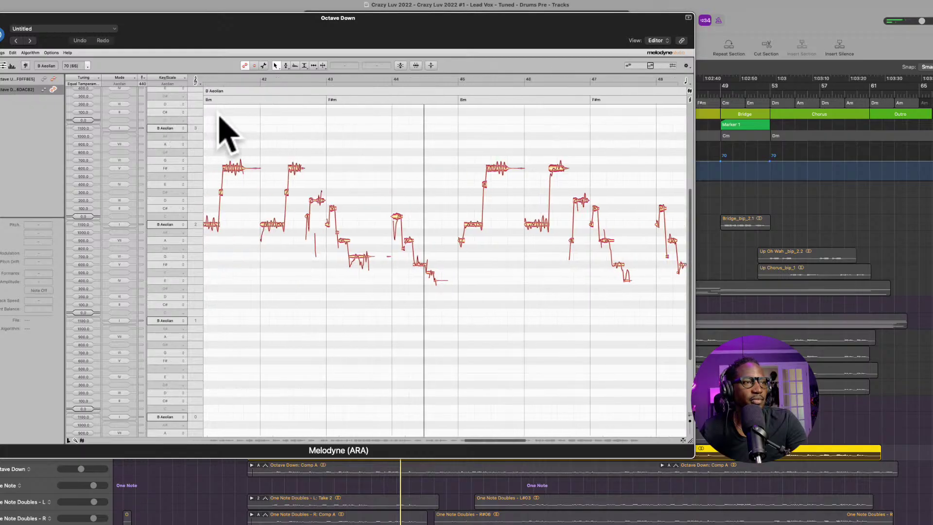
- Reduce the pitch modulation of the wavering G2 note between bars 43 and 44 and replay that passage
left_click(358, 247)
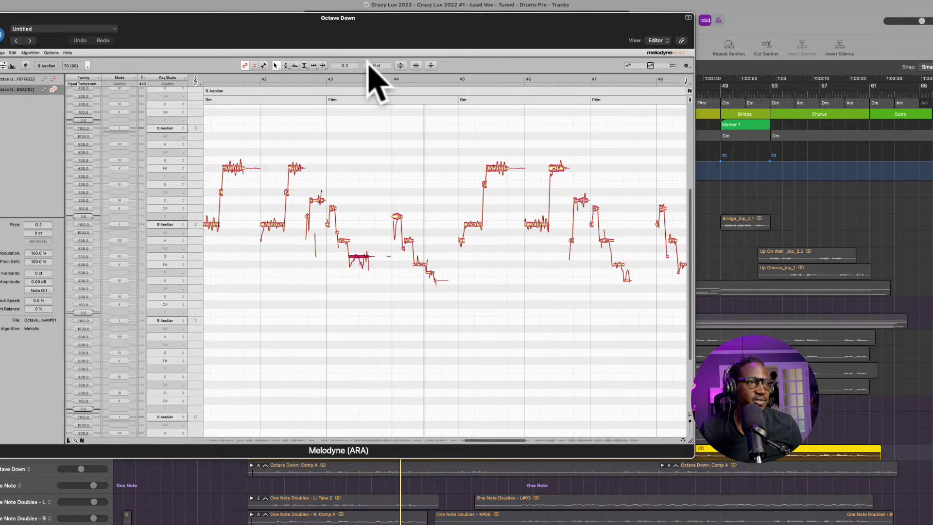
left_click(287, 66)
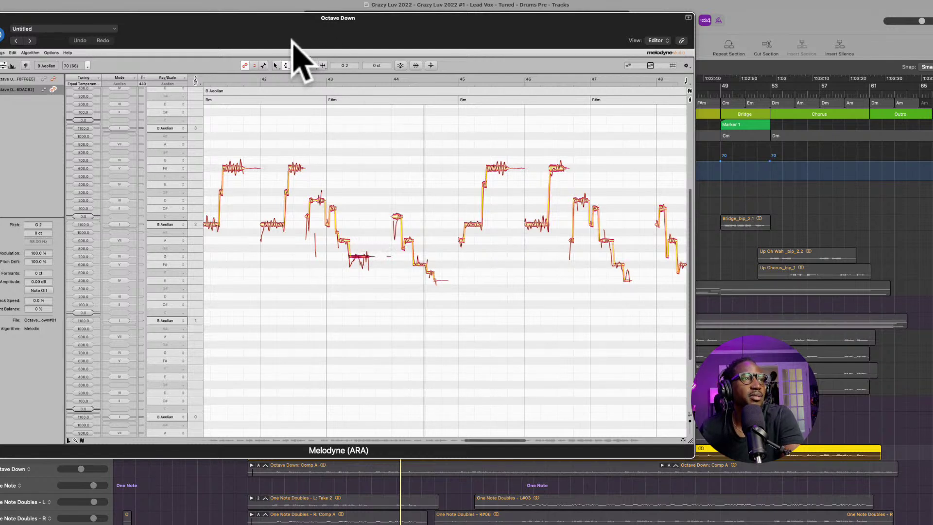
left_click(286, 74)
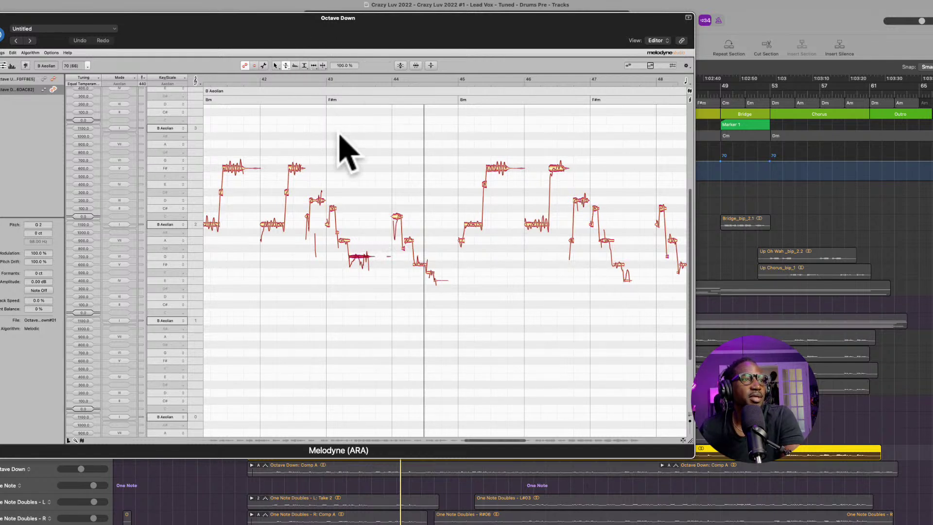
left_click(359, 260)
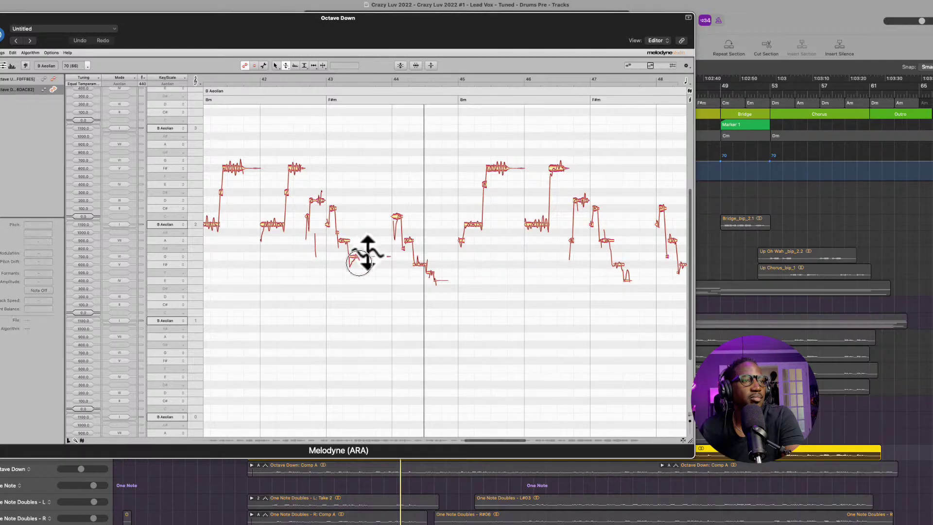
left_click(365, 244)
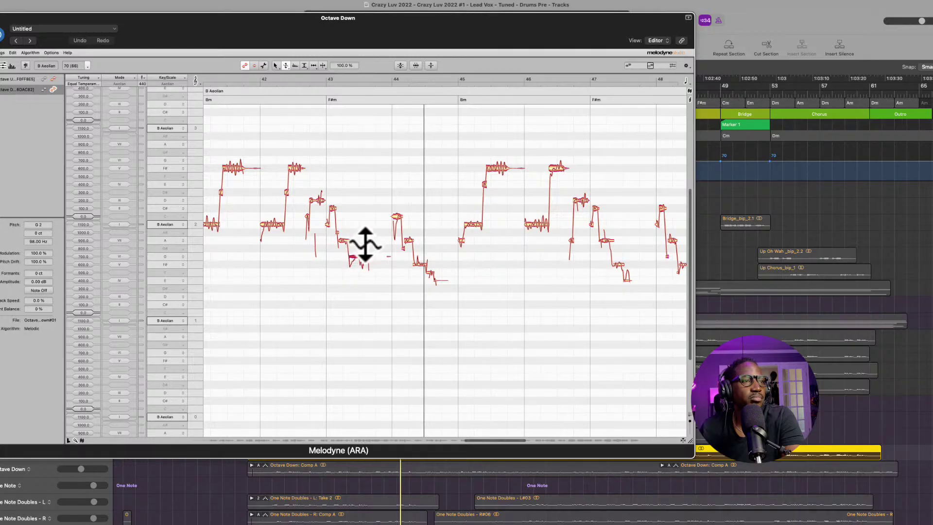
double_click(328, 162)
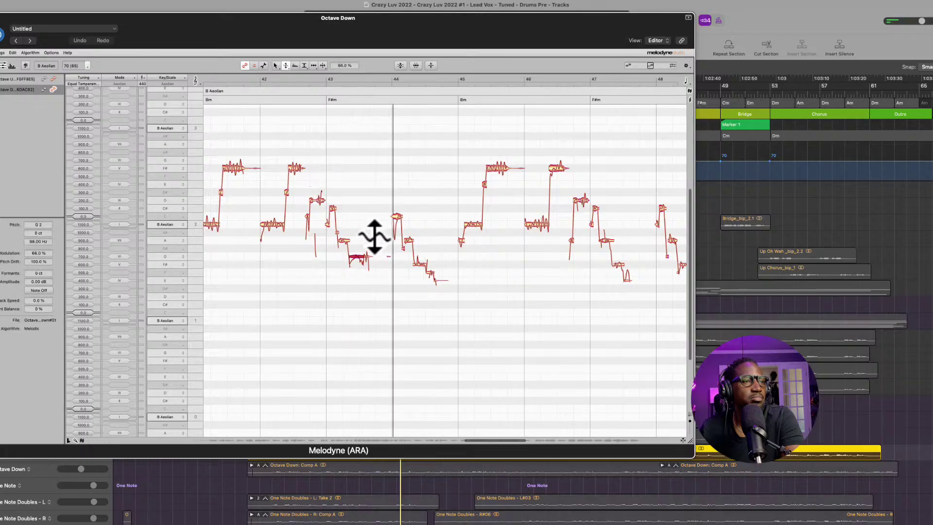
- Delete the long flat low tail segment just before bar 49
scroll(381, 235, "up", 2)
scroll(380, 237, "right", 2)
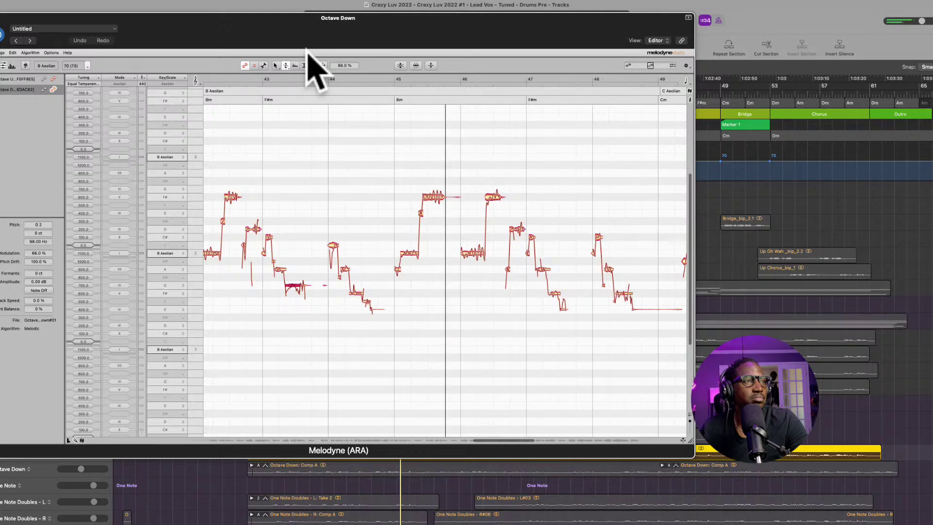
scroll(573, 250, "right", 2)
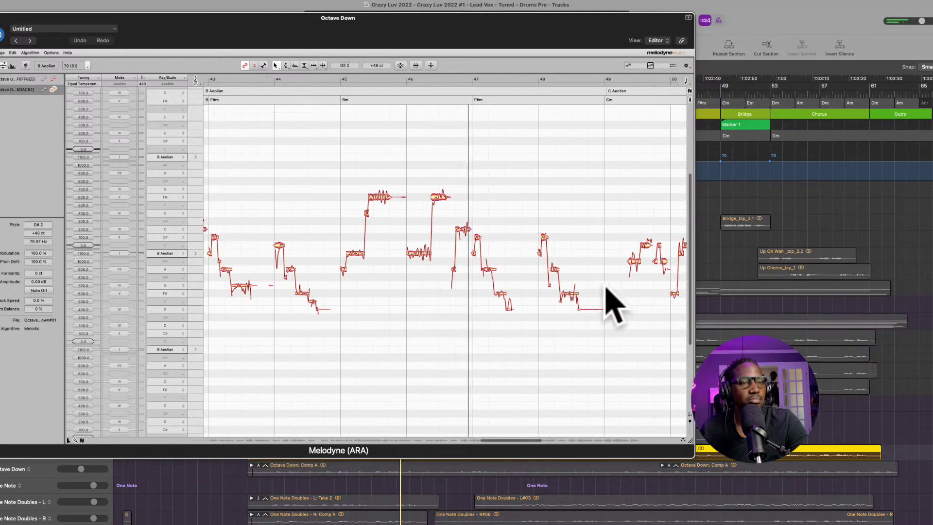
key("Delete")
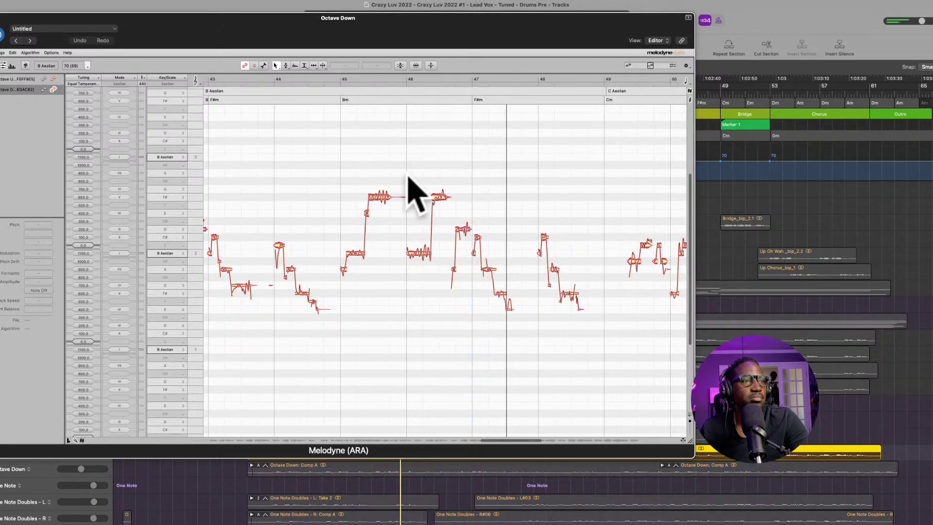
- Delete the flat tail segment that leads up to bar 53
scroll(459, 195, "right", 5)
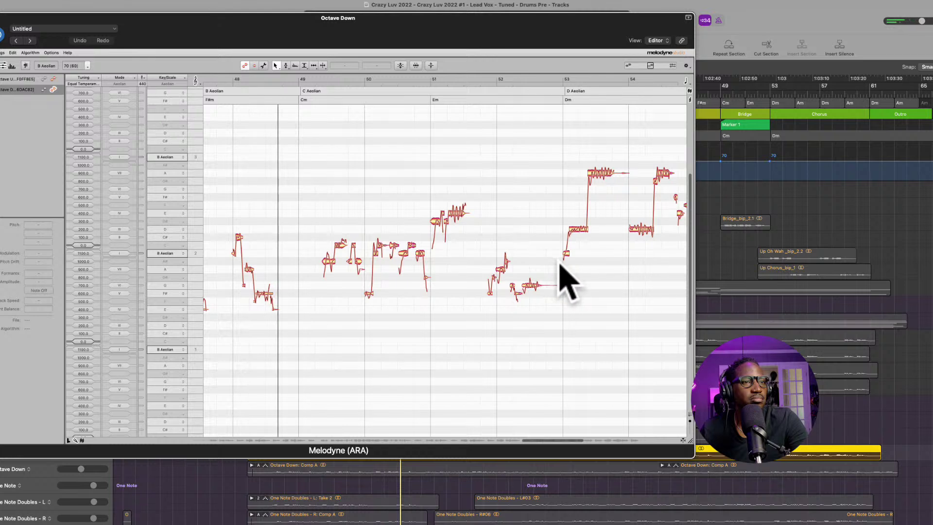
scroll(566, 282, "right", 1)
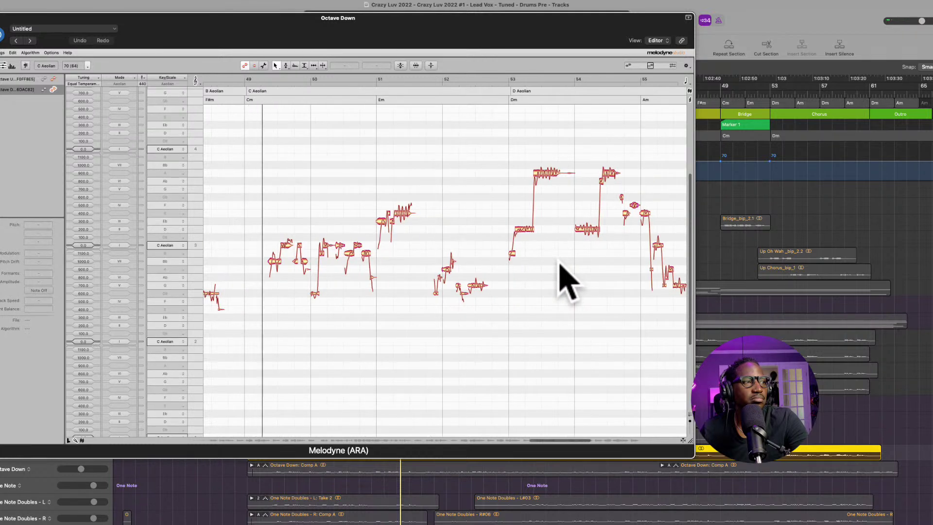
scroll(535, 260, "right", 1)
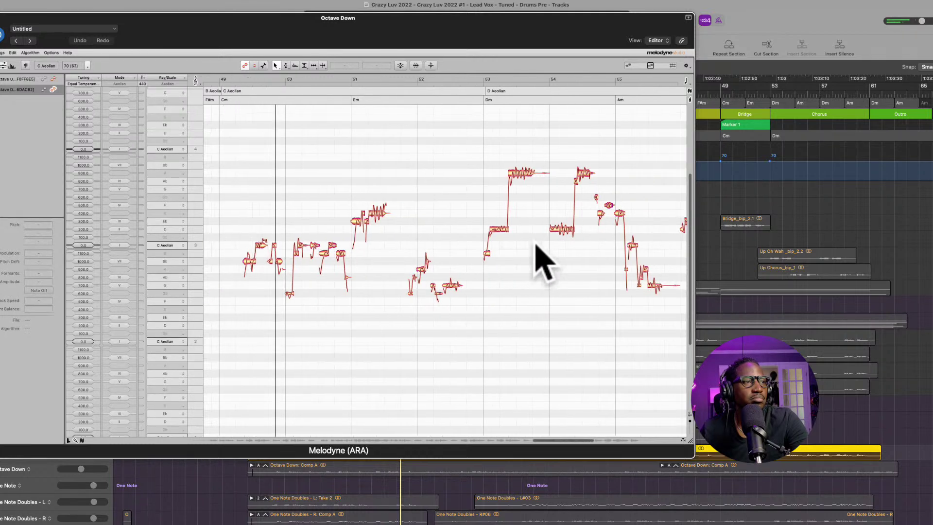
- Delete the flat tail segments trailing off the notes before bars 54 and 56
scroll(535, 246, "right", 2)
left_click(492, 174)
scroll(510, 234, "right", 2)
left_click(570, 262)
left_click(572, 274)
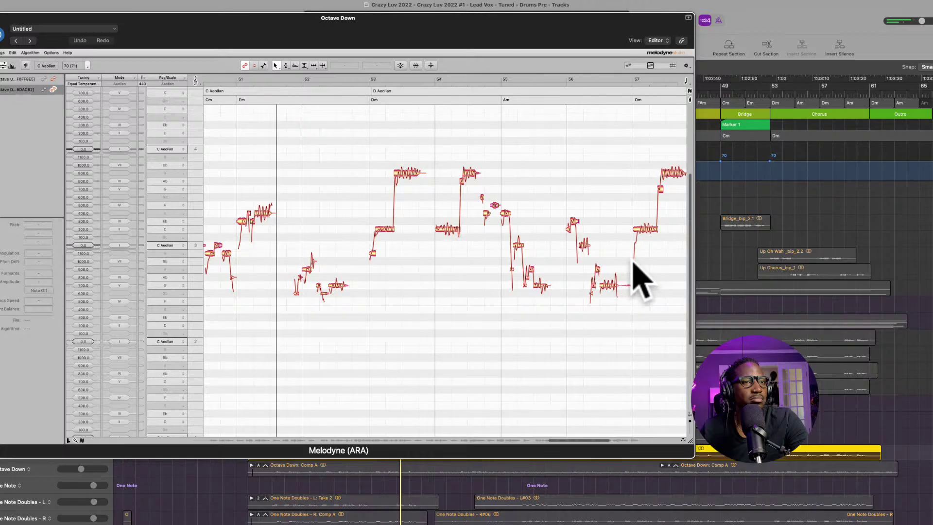
- Delete the flat tail segments trailing off the notes before bars 58 and 60
scroll(633, 260, "right", 6)
left_click(507, 141)
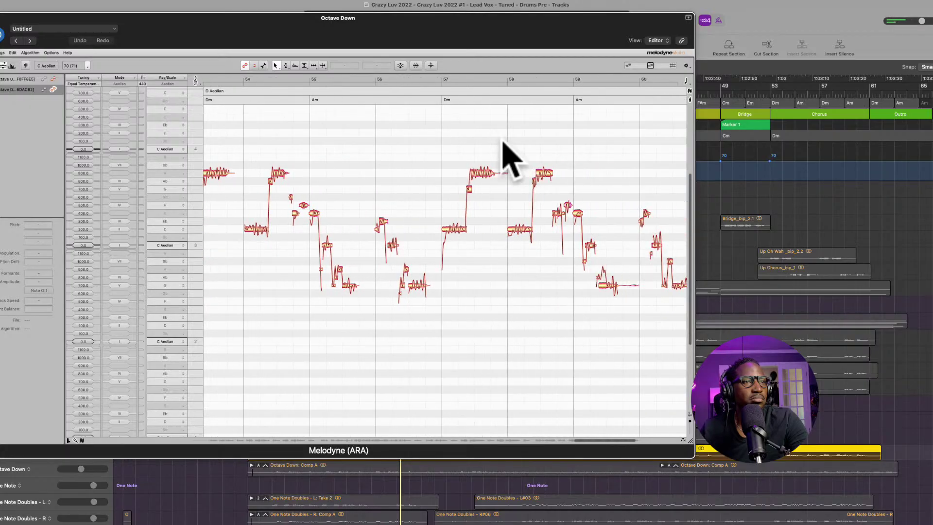
scroll(520, 225, "right", 4)
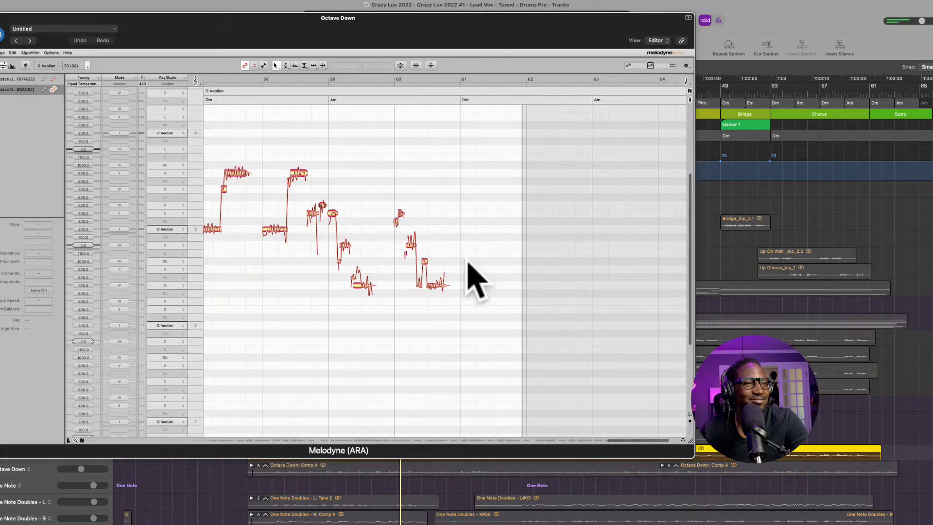
- Review the corrected Octave Down notes between bars 54 and 61 and close the Melodyne window
scroll(466, 277, "left", 5)
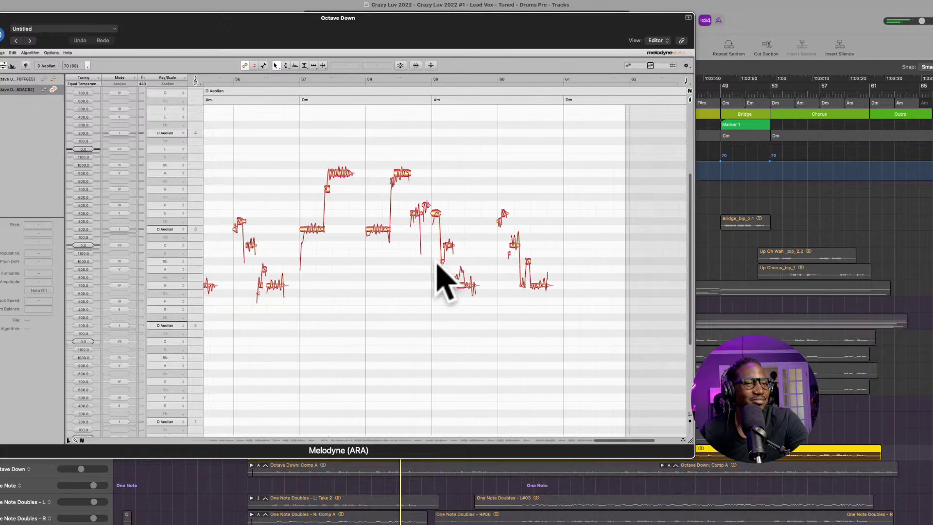
scroll(445, 282, "left", 5)
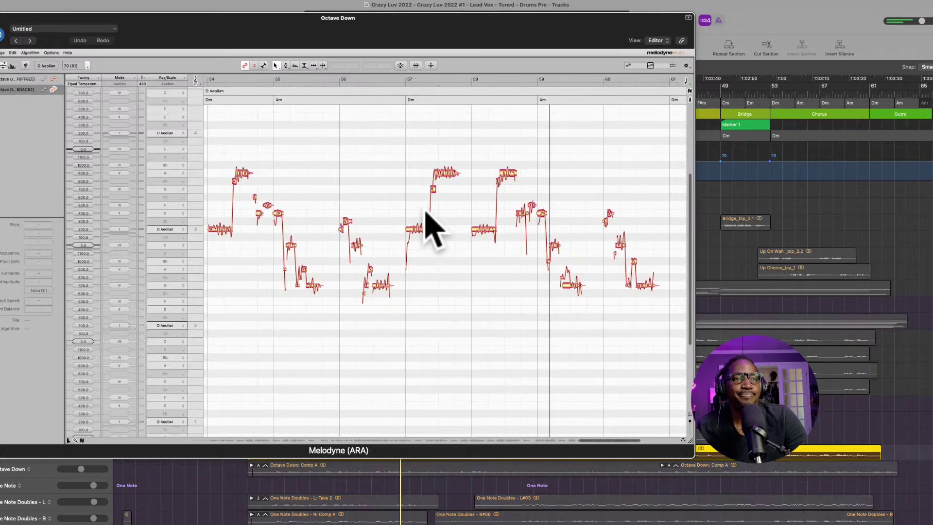
scroll(432, 230, "up", 2)
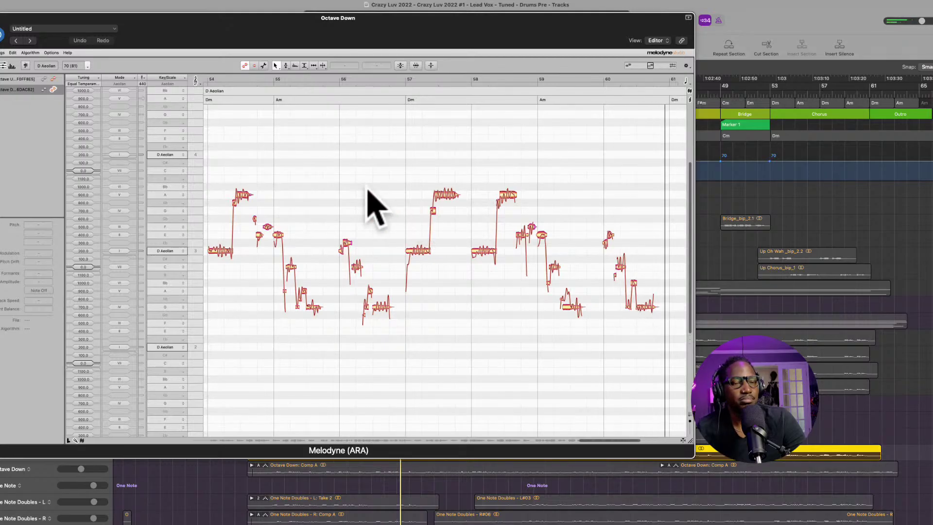
left_click(3, 16)
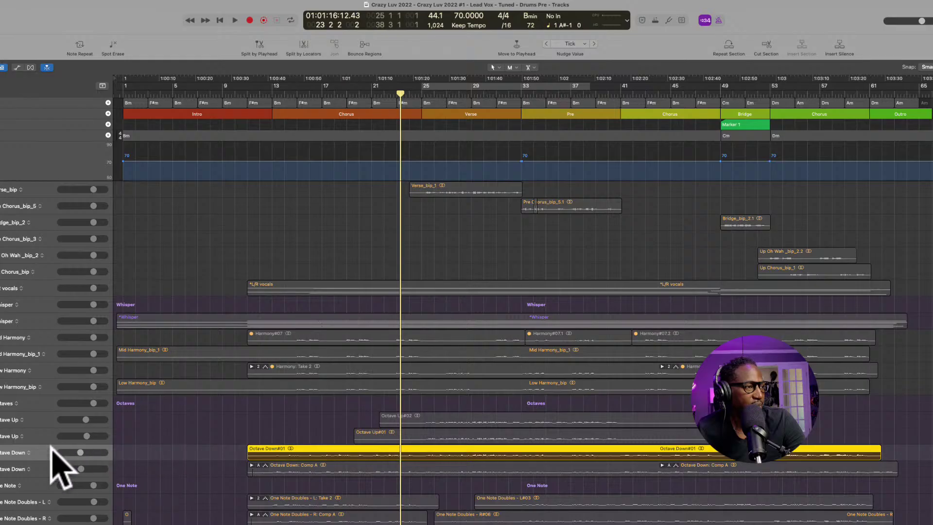
- Select the second Octave Down track and play the background vocals together from about bar 14 to bar 25
key("Down")
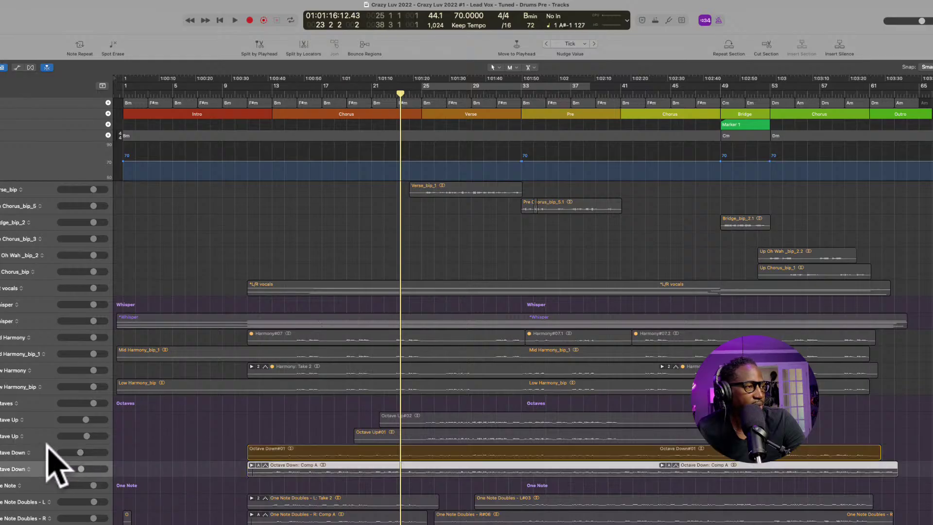
scroll(308, 194, "right", 1)
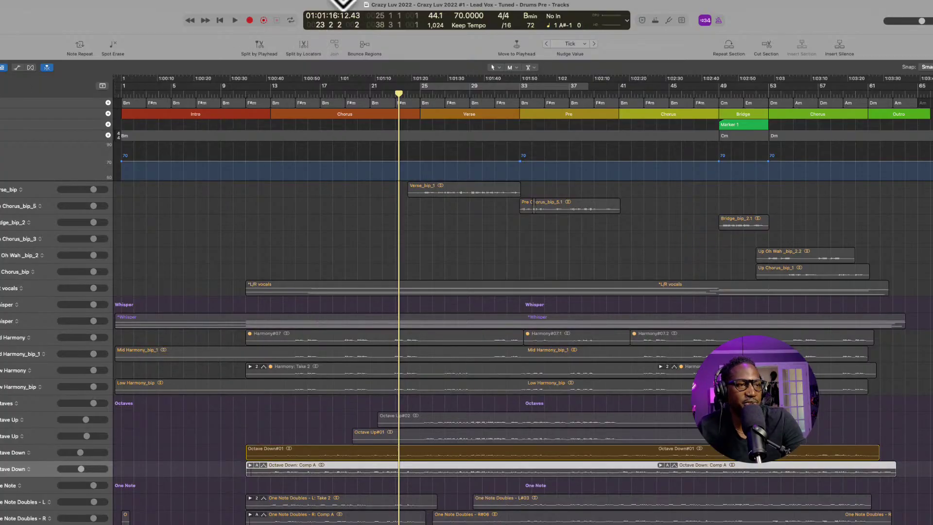
left_click(285, 94)
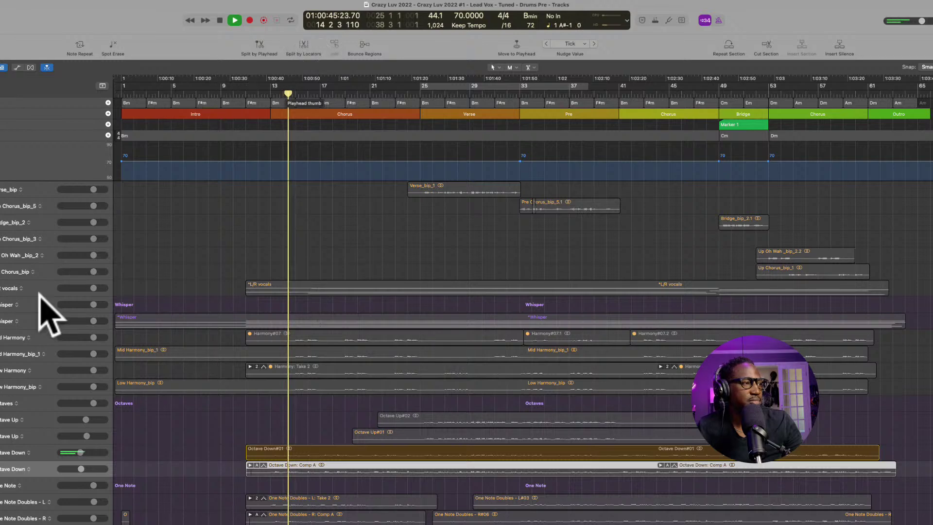
key("super+a")
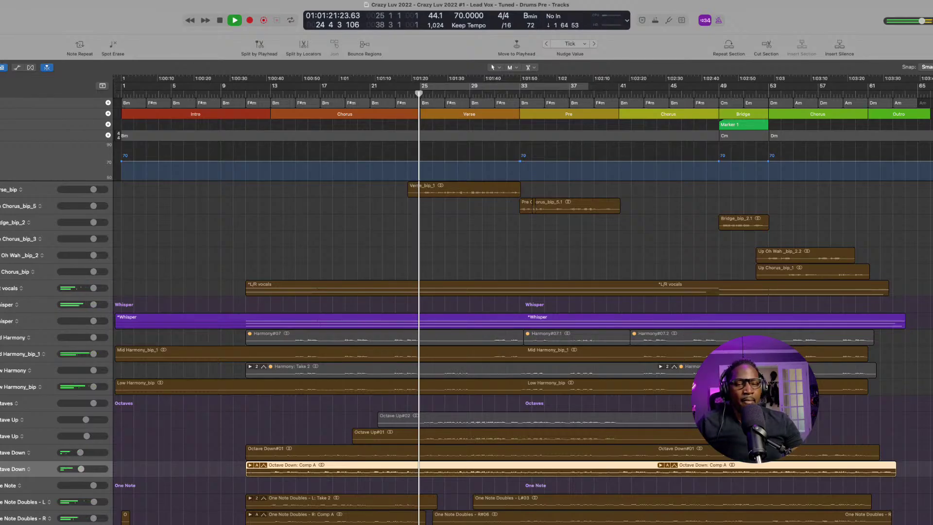
key("space")
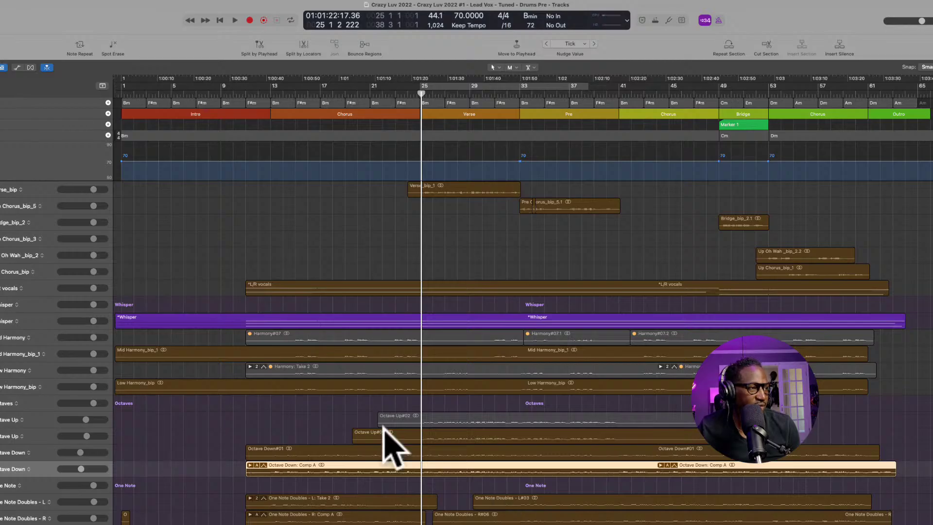
- Play the Octave Down: Comp A track on its own from about bar 10 to bar 15
scroll(246, 483, "up", 1)
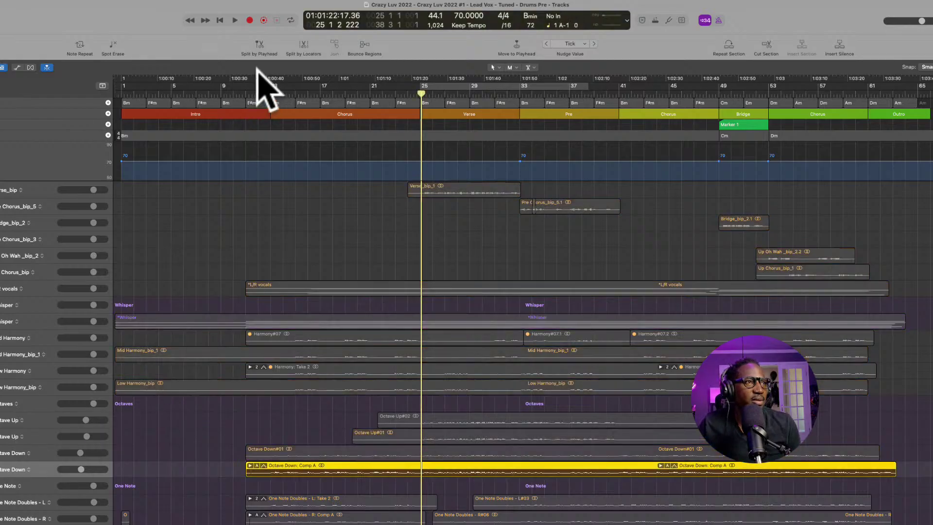
left_click(239, 93)
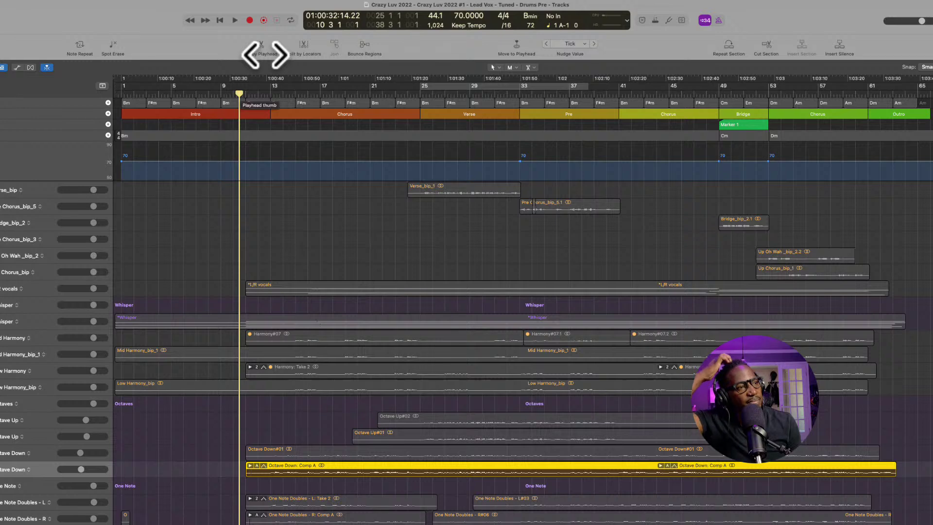
key("space")
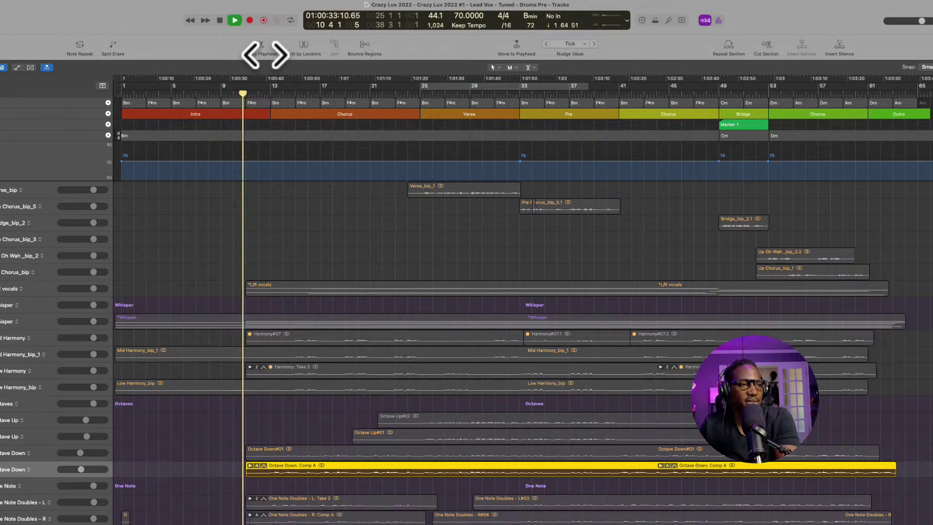
scroll(116, 301, "up", 1)
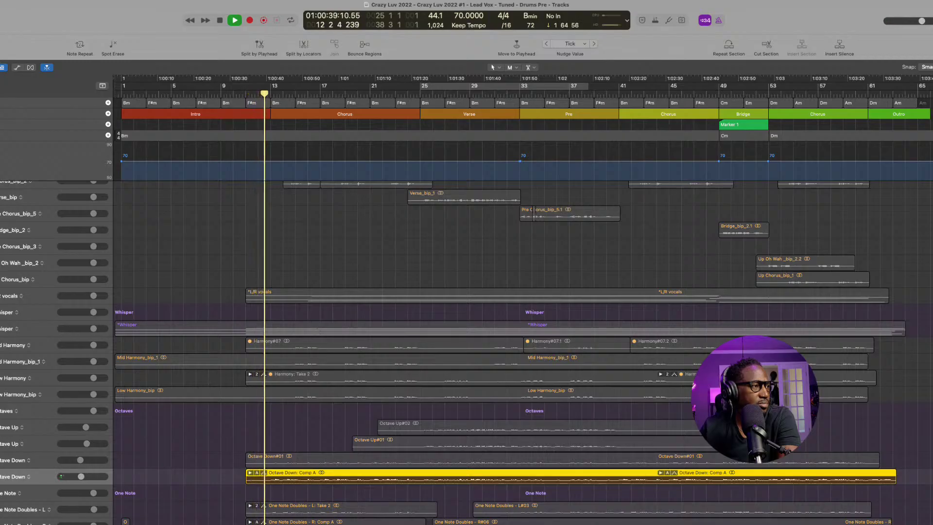
key("v")
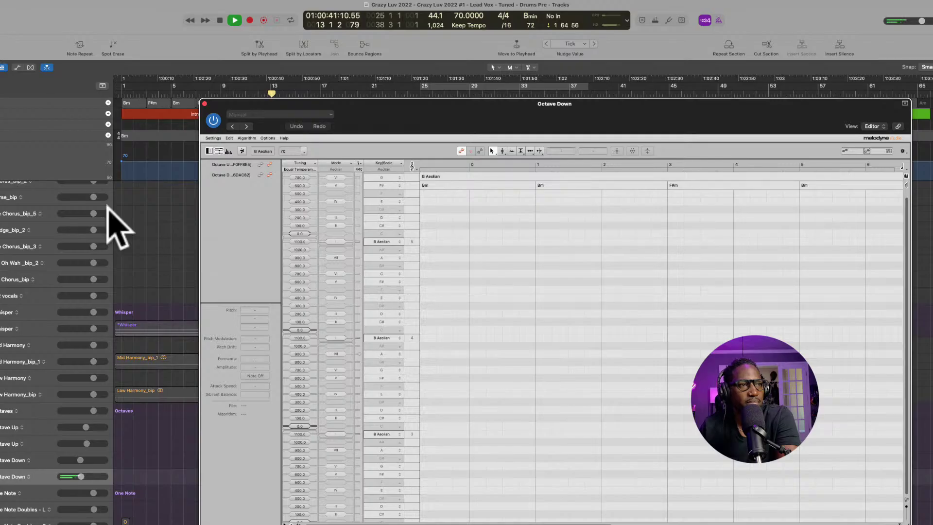
key("v")
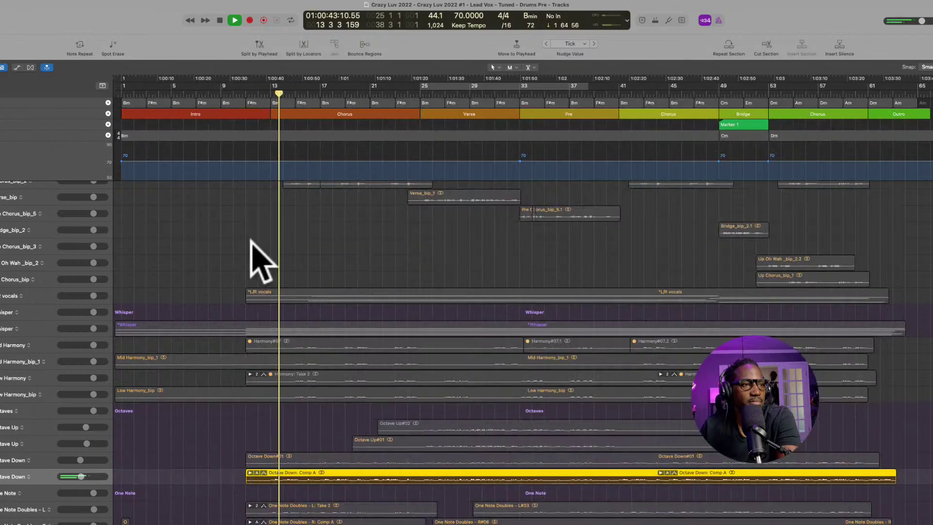
scroll(262, 263, "down", 1)
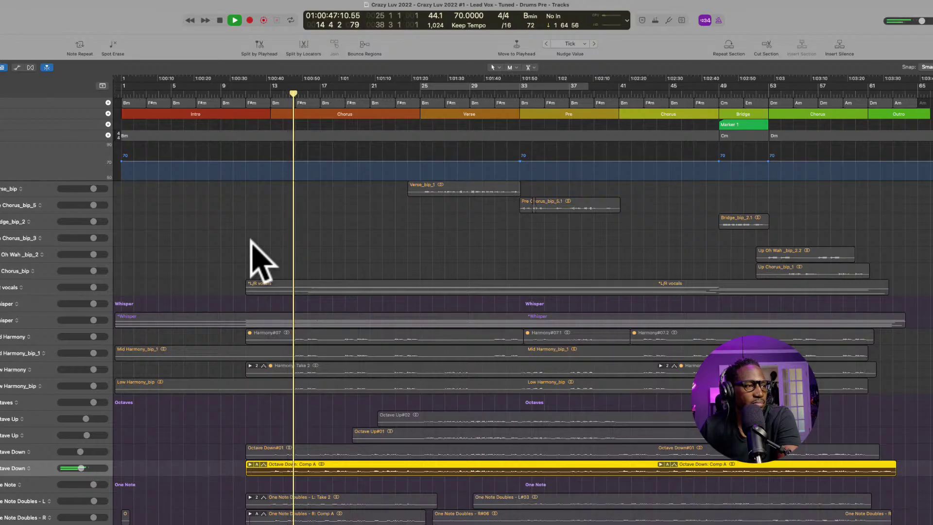
scroll(262, 263, "up", 1)
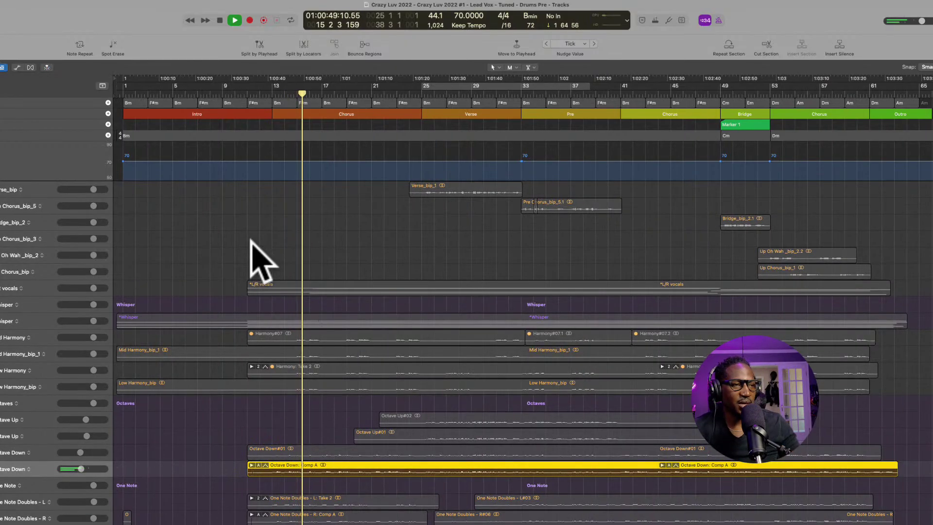
key("space")
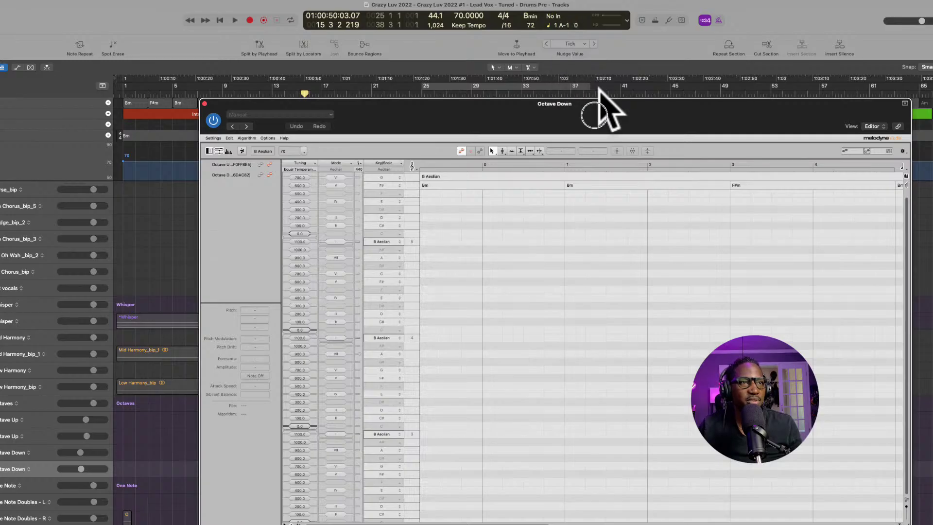
- Transfer the Octave Down: Comp A recording into Melodyne and bring its first notes around bar 13 into view
left_click_drag(601, 103, 454, 58)
scroll(379, 260, "right", 10)
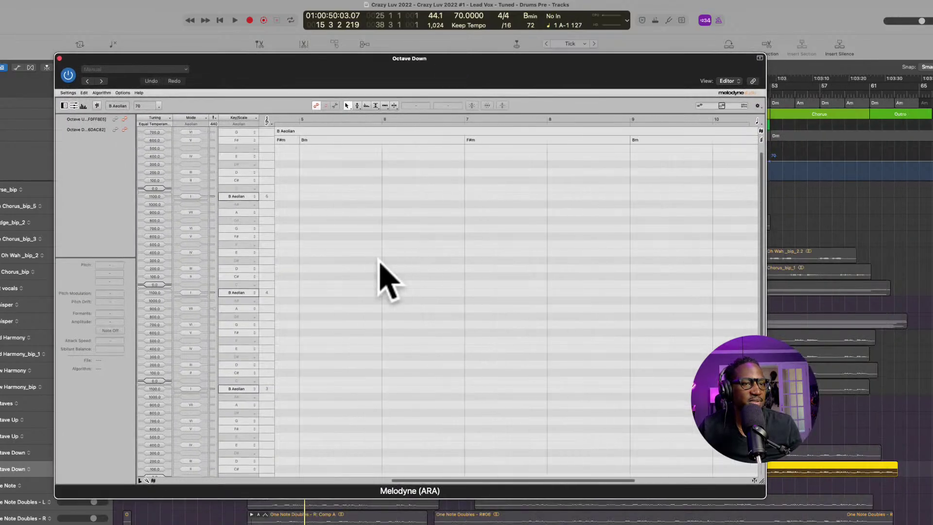
key("space")
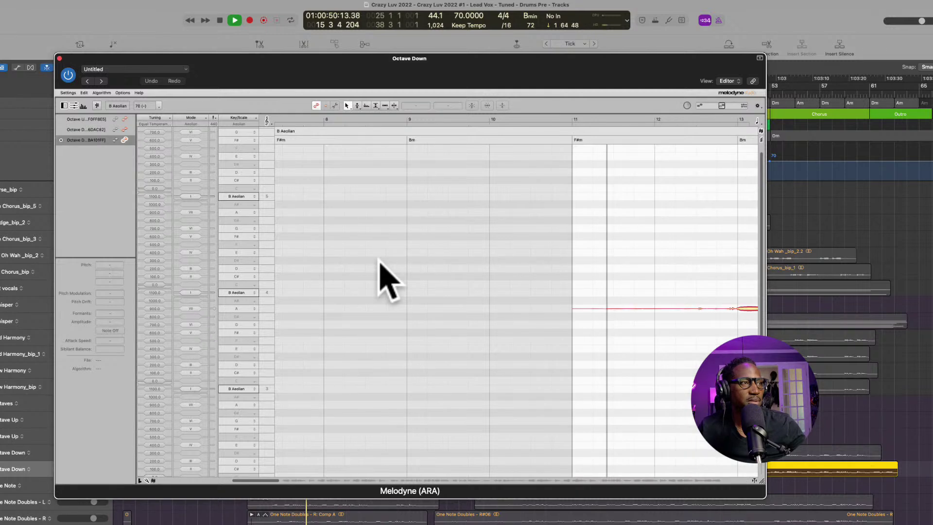
key("space")
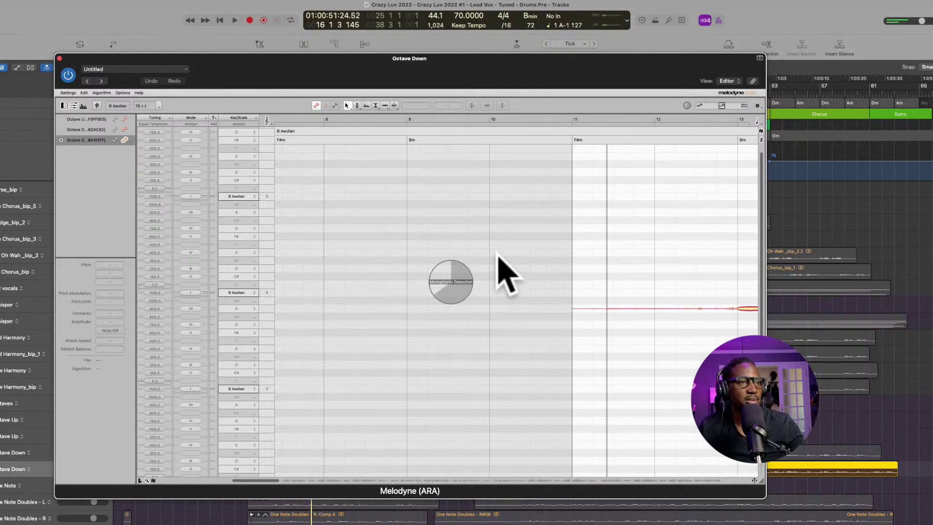
scroll(589, 271, "right", 2)
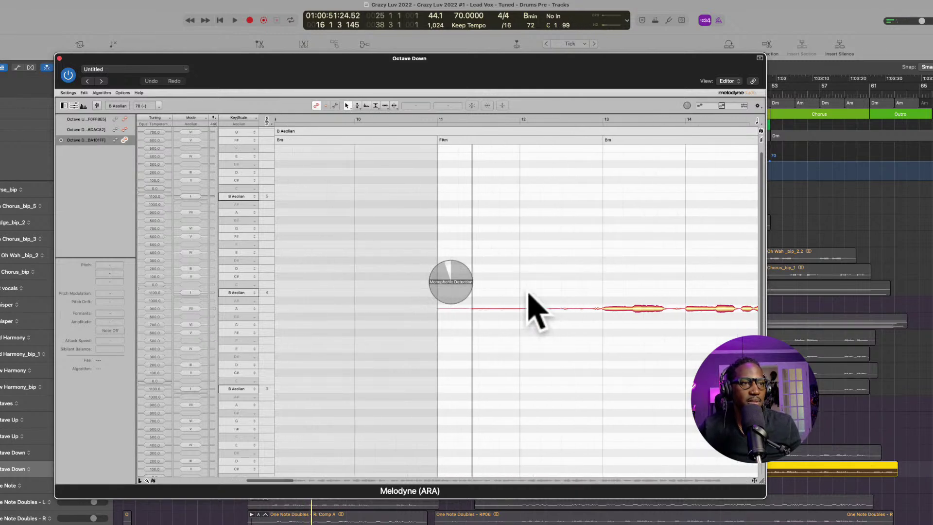
- Delete the flat silent segment ahead of bar 13 and snap all the notes to the nearest pitch
left_click(520, 333)
key("Delete")
key("super+a")
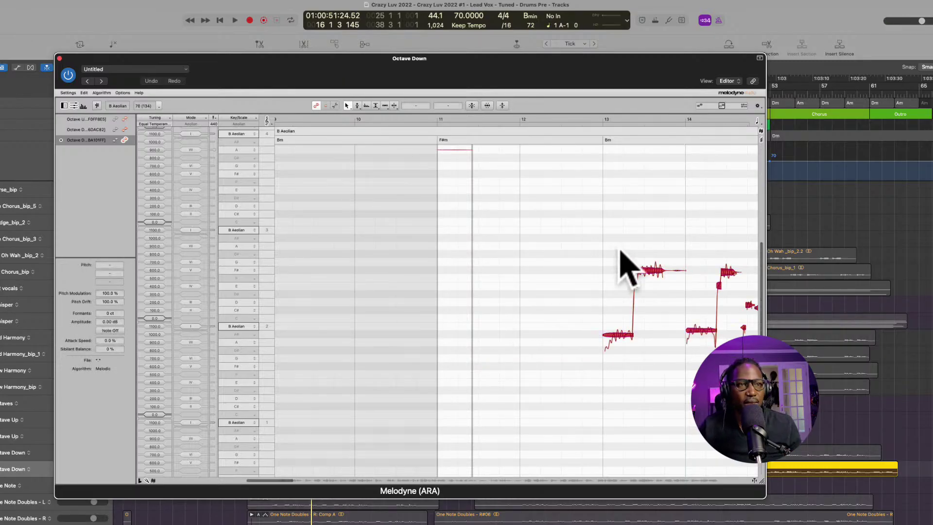
left_click(623, 270)
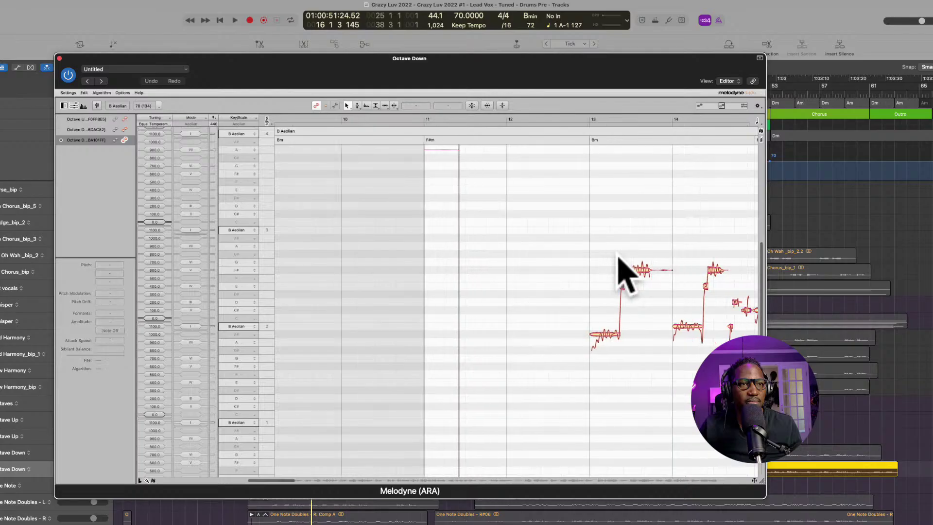
- Trim the flat tail segments that lead up to bars 14, 16 and 20
scroll(559, 267, "right", 5)
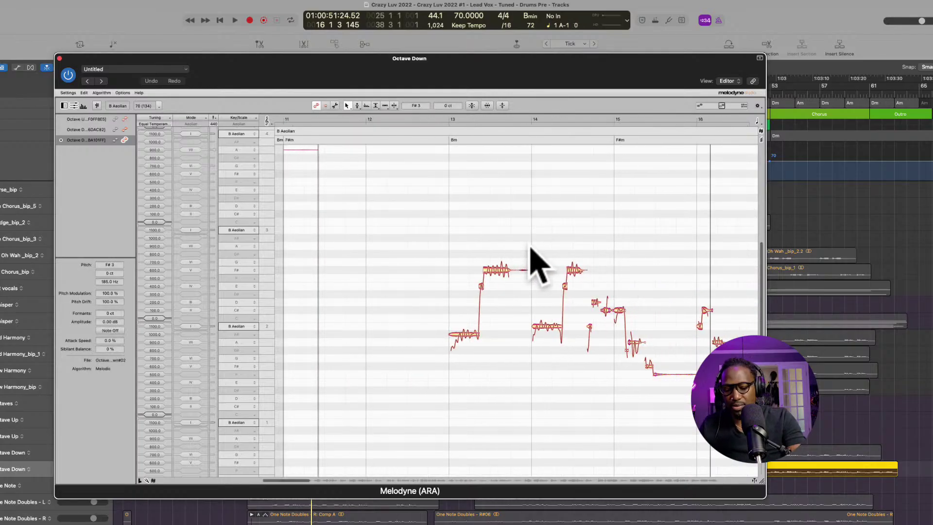
left_click(679, 372)
left_click(683, 362)
scroll(685, 361, "right", 6)
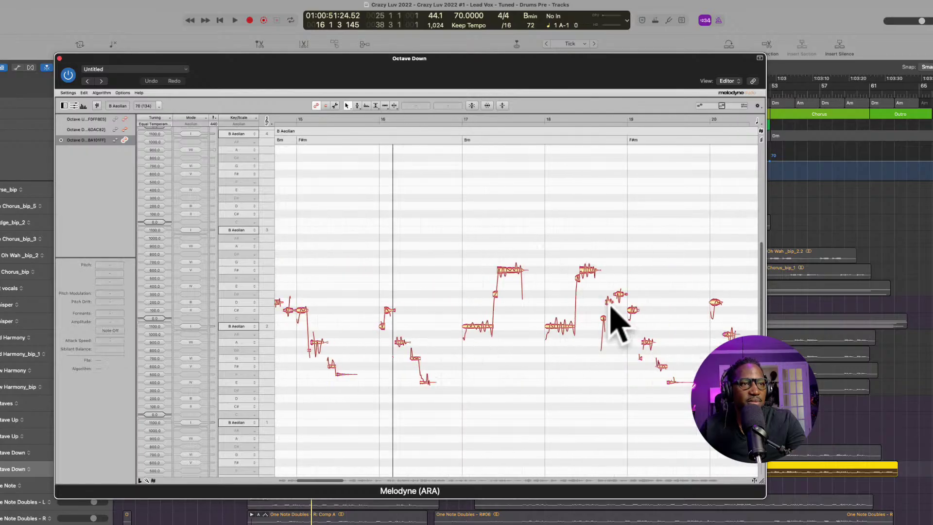
scroll(613, 316, "right", 3)
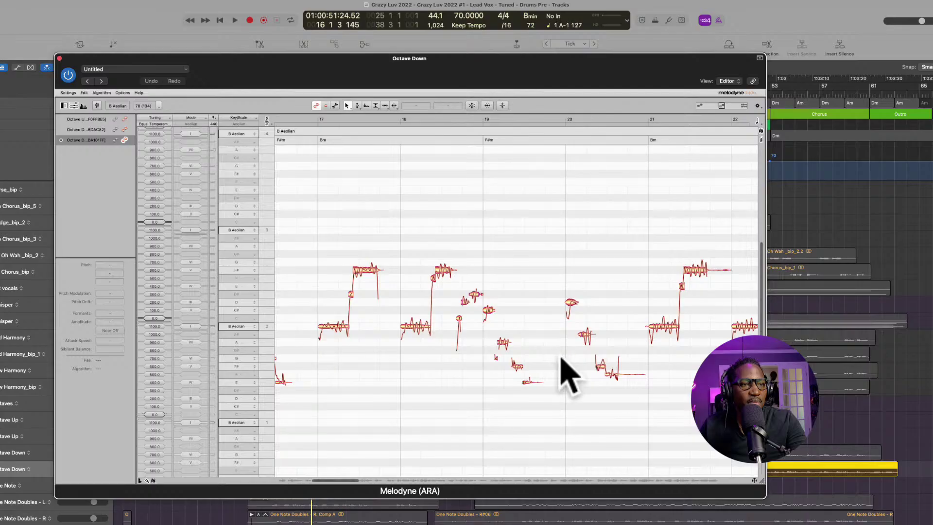
- Remove the flat tail segments trailing off the notes before bars 21 and 22
scroll(573, 374, "right", 5)
left_click(362, 362)
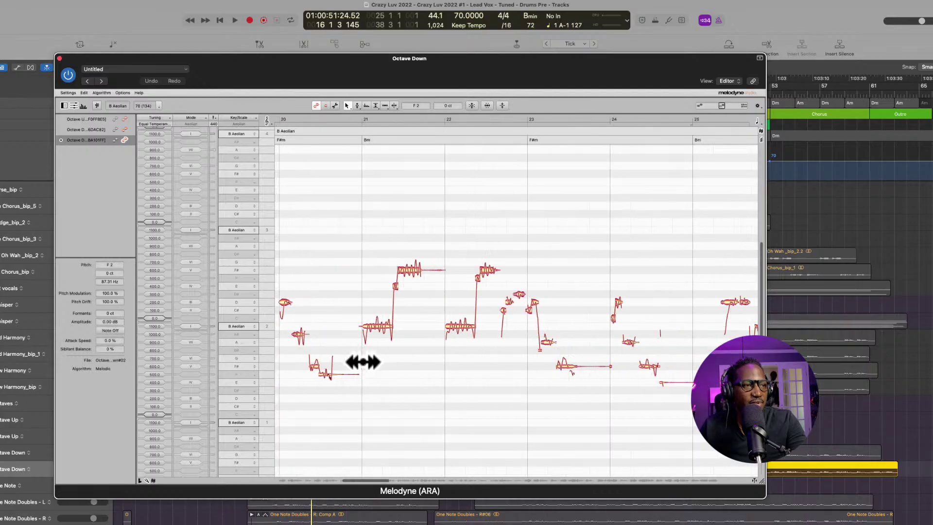
left_click(445, 267)
- Trim the low flat tail segments that lead up to bars 24 and 25
scroll(452, 263, "right", 2)
scroll(438, 301, "right", 2)
left_click(383, 364)
key("Delete")
left_click(483, 383)
key("Delete")
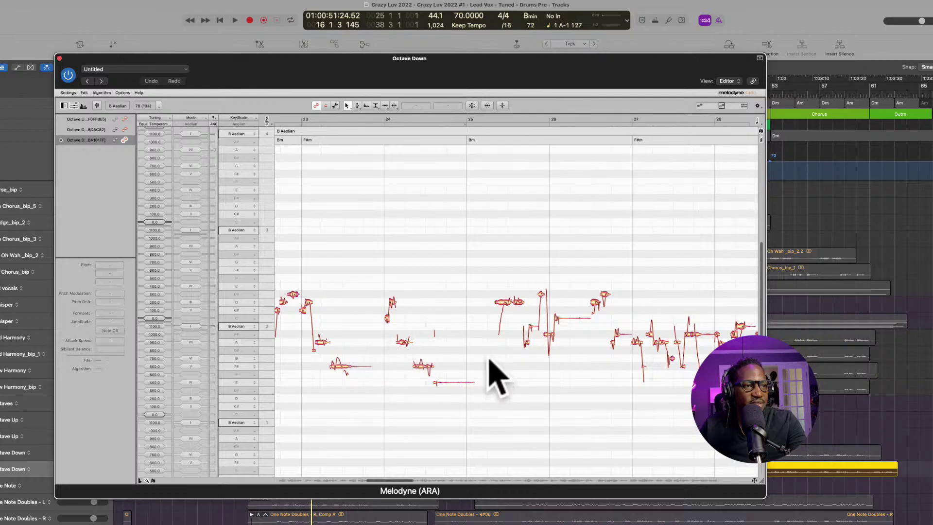
- Delete the remaining low flat tail at bar 25 and the flat tail segment just after bar 26
left_click(452, 376)
key("Delete")
scroll(535, 350, "right", 2)
scroll(505, 335, "left", 2)
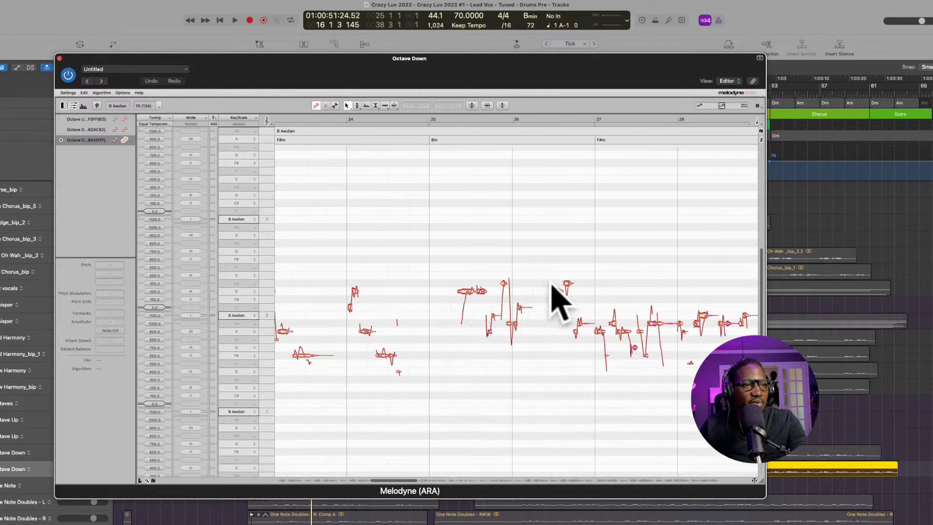
- Delete the end of the low flat tail that runs past bar 32
scroll(546, 324, "right", 8)
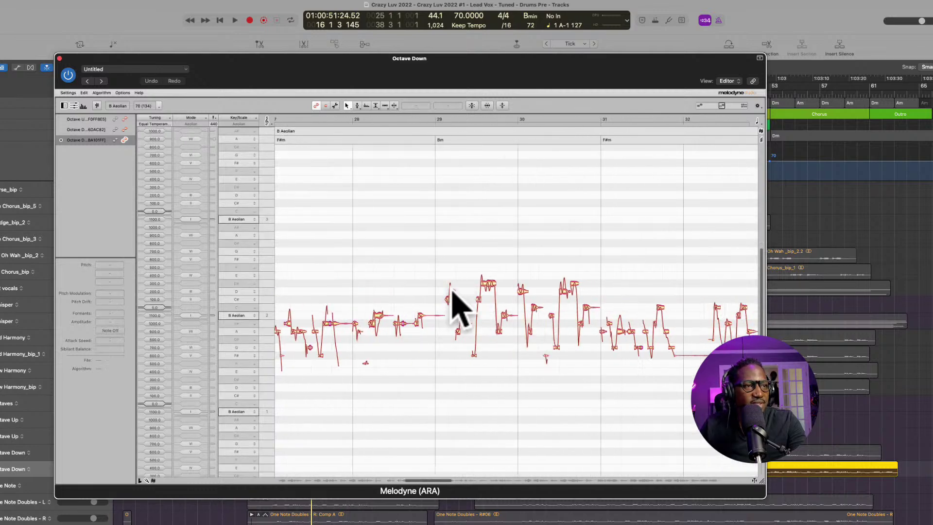
scroll(481, 324, "right", 4)
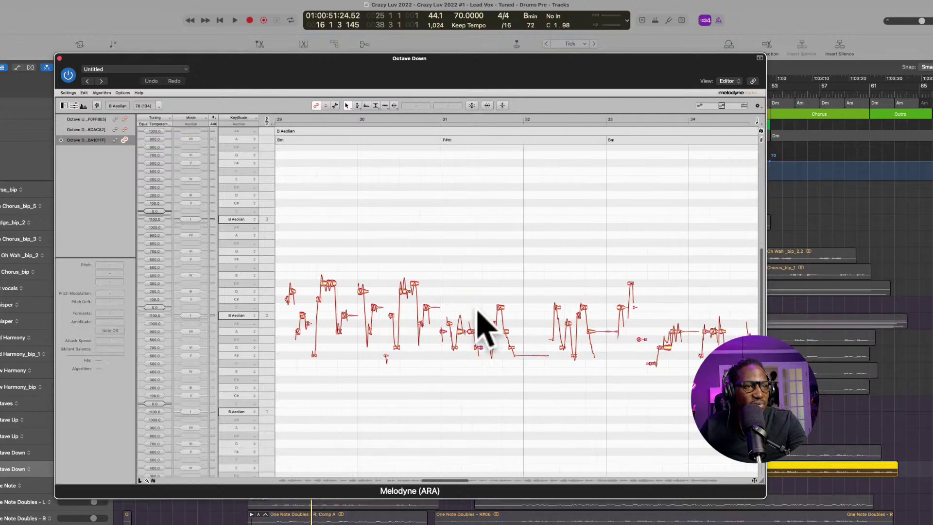
left_click(552, 348)
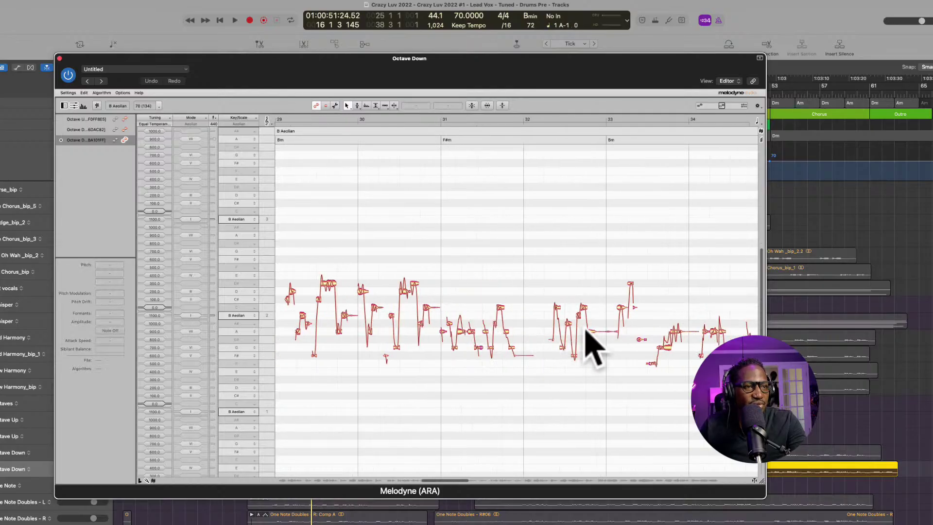
- Delete the ends of the low flat tails that lead up to bars 36 and 37
scroll(616, 311, "right", 2)
scroll(616, 311, "right", 5)
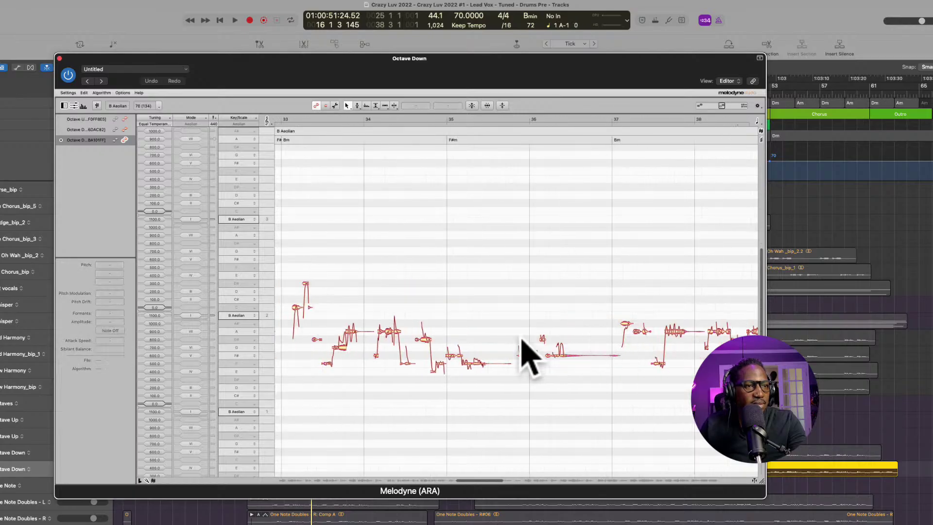
left_click(506, 363)
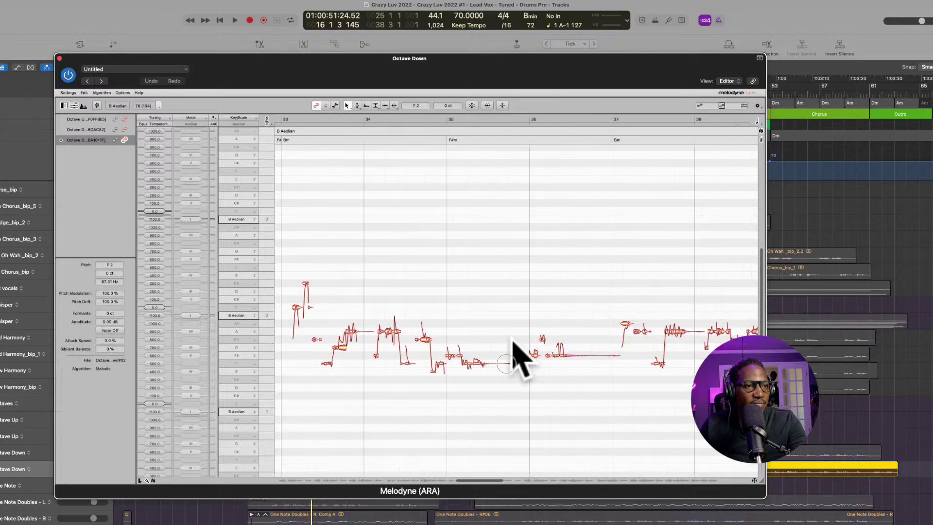
left_click(619, 350)
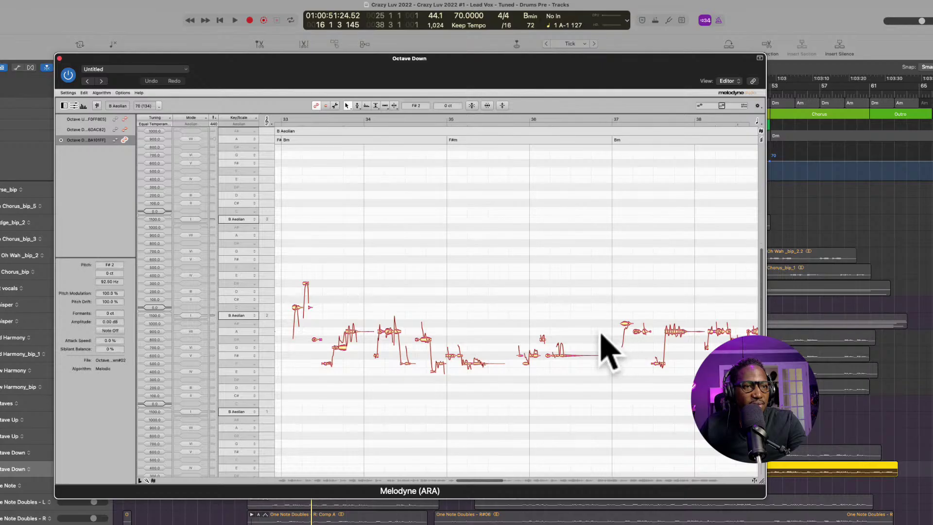
scroll(600, 331, "right", 2)
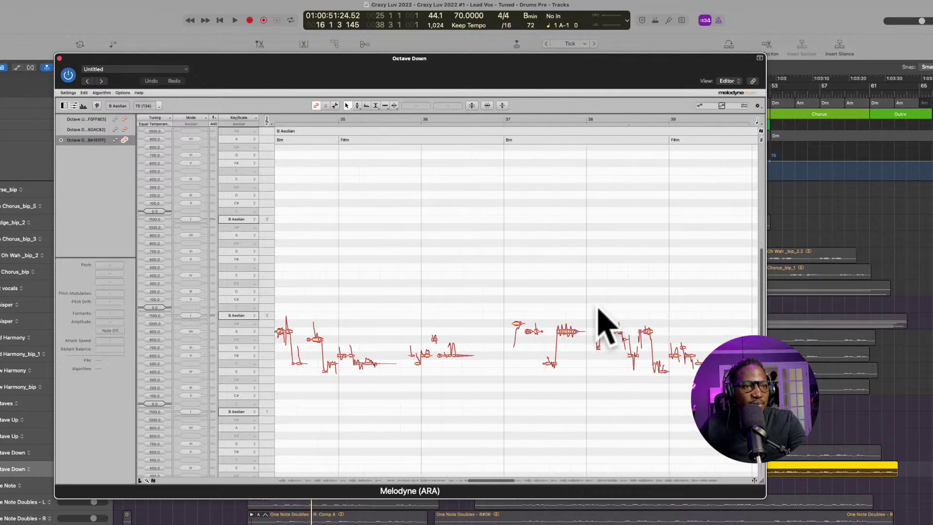
- Trim the low flat tails that run up to bars 40 and 41
scroll(598, 309, "right", 4)
left_click(540, 353)
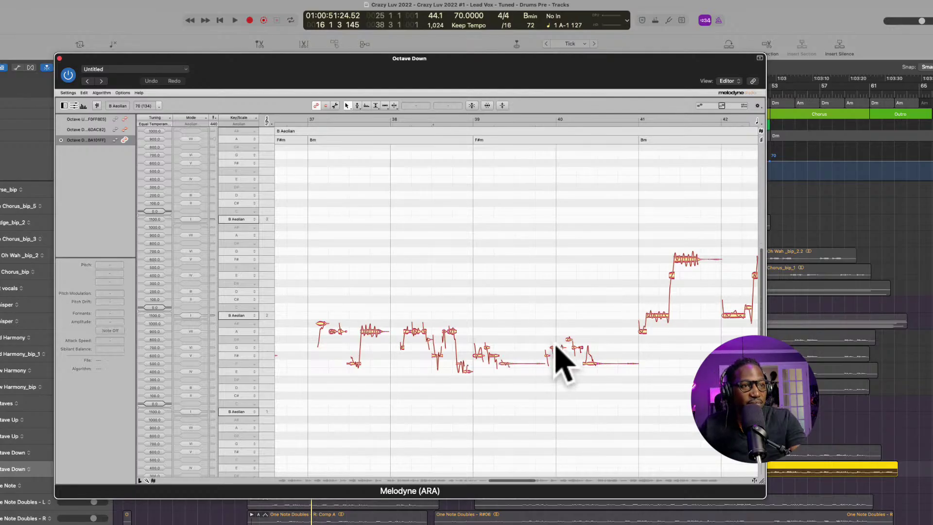
scroll(543, 343, "down", 1)
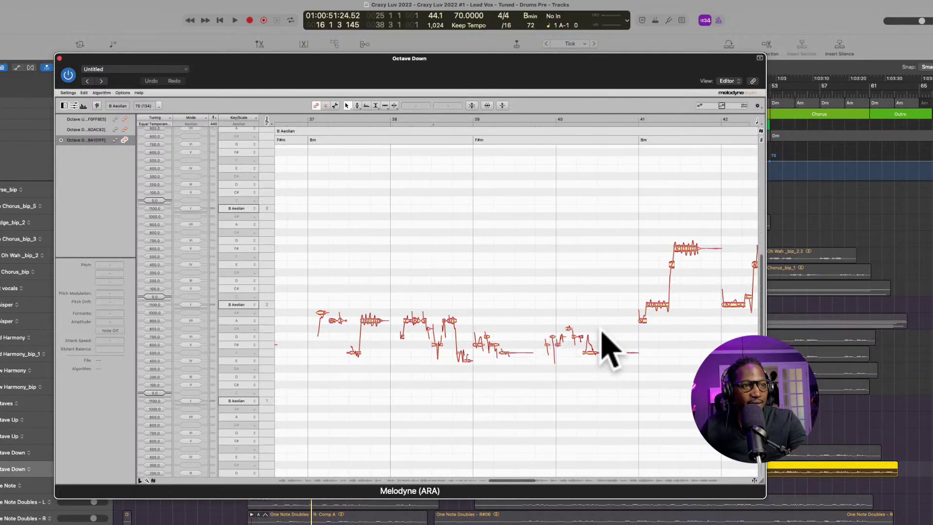
scroll(640, 340, "right", 5)
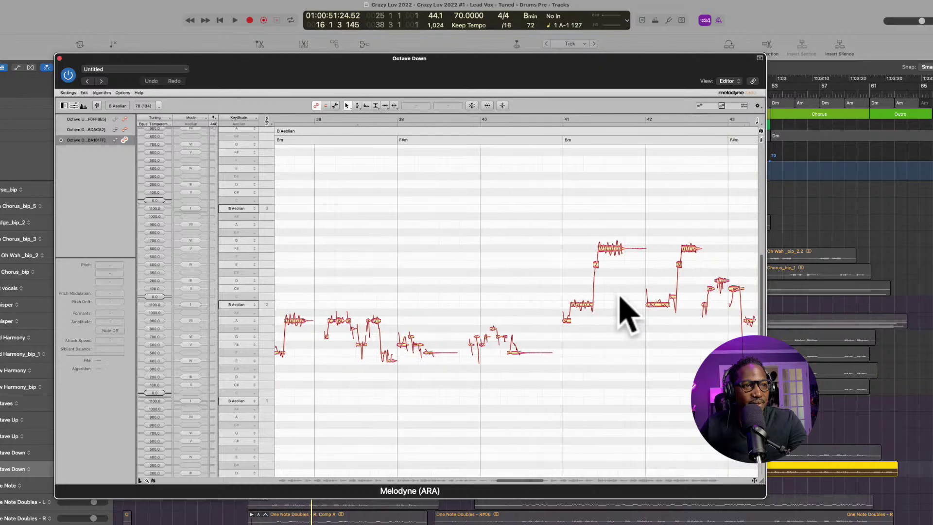
- Trim the high flat tail before bar 42 and the low flat tail before bar 45
scroll(630, 311, "down", 1)
scroll(625, 267, "right", 5)
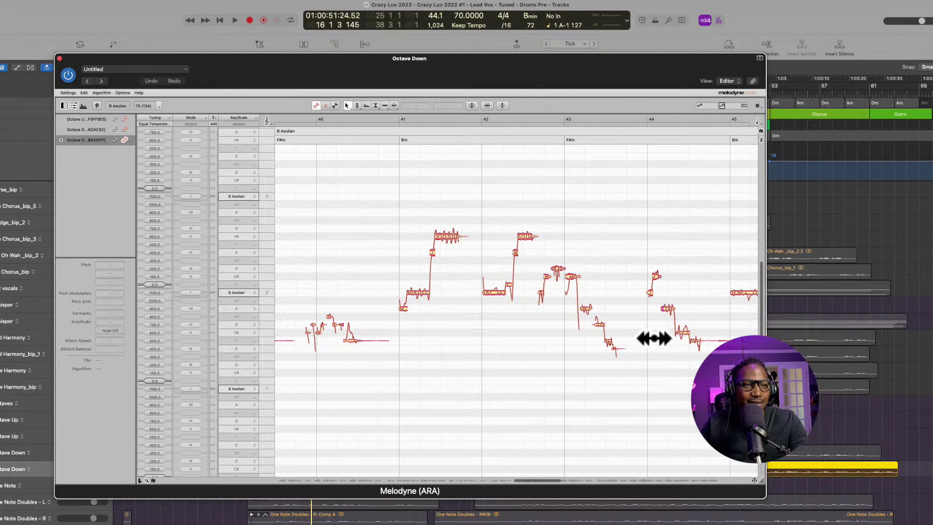
scroll(733, 329, "right", 5)
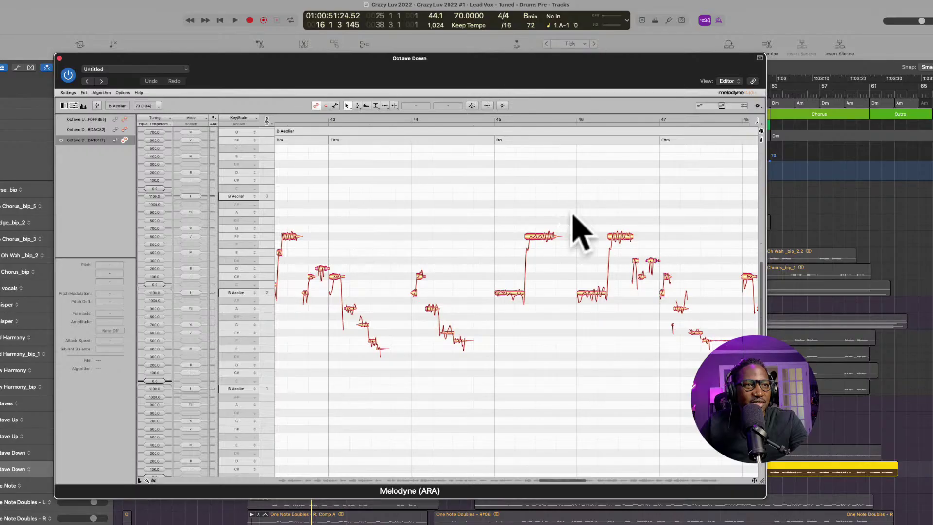
- Trim the low flat tail before bar 48 and delete the tail segment that runs past bar 49
scroll(573, 222, "right", 3)
key("BackSpace")
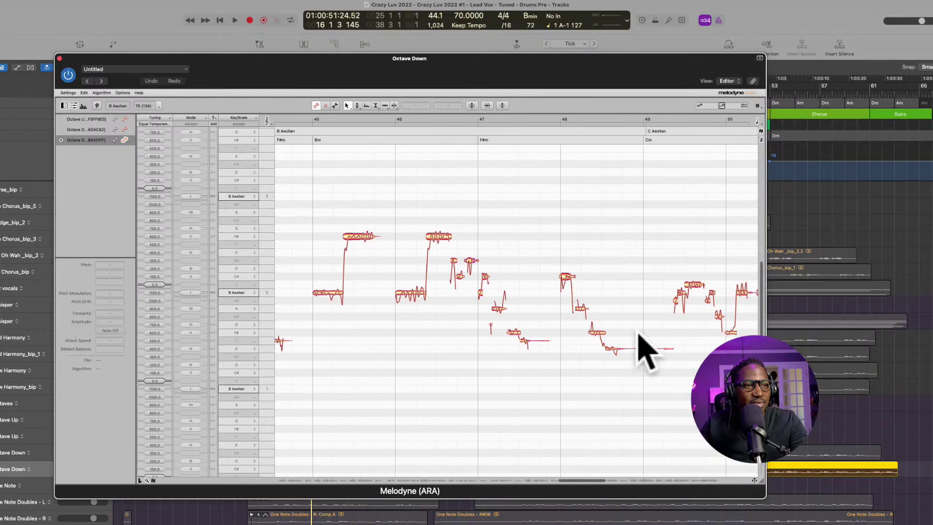
left_click(669, 347)
key("BackSpace")
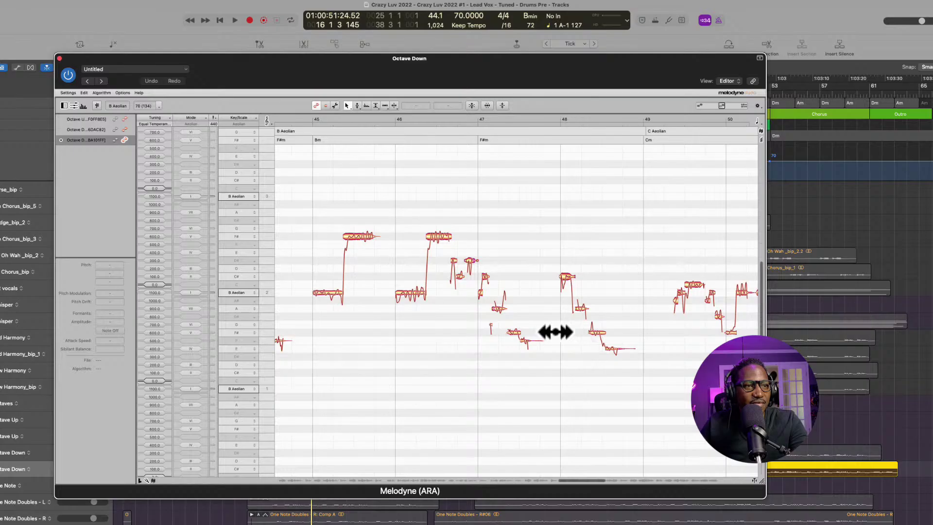
- Delete the low flat tail before bar 53 and the end of the high flat tail before bar 54
scroll(612, 334, "right", 3)
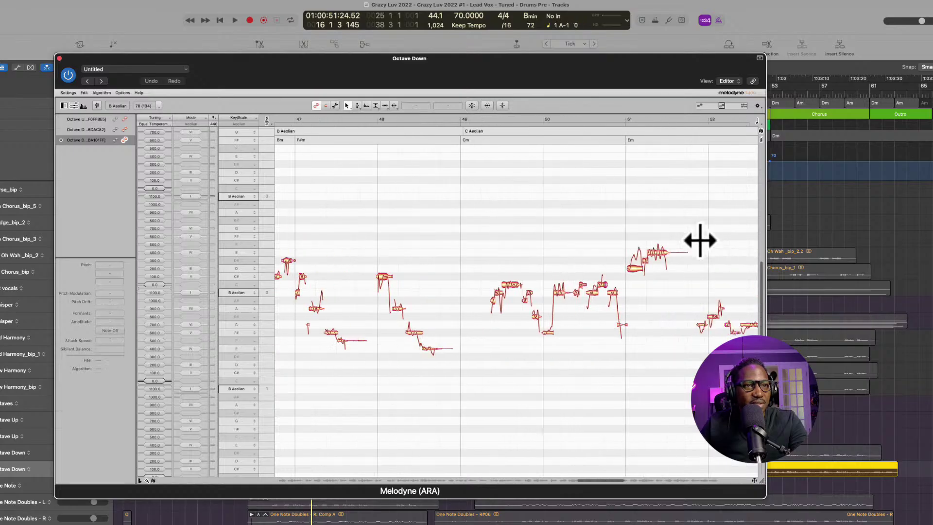
scroll(700, 239, "right", 6)
left_click(414, 325)
key("BackSpace")
left_click(498, 213)
scroll(546, 229, "right", 4)
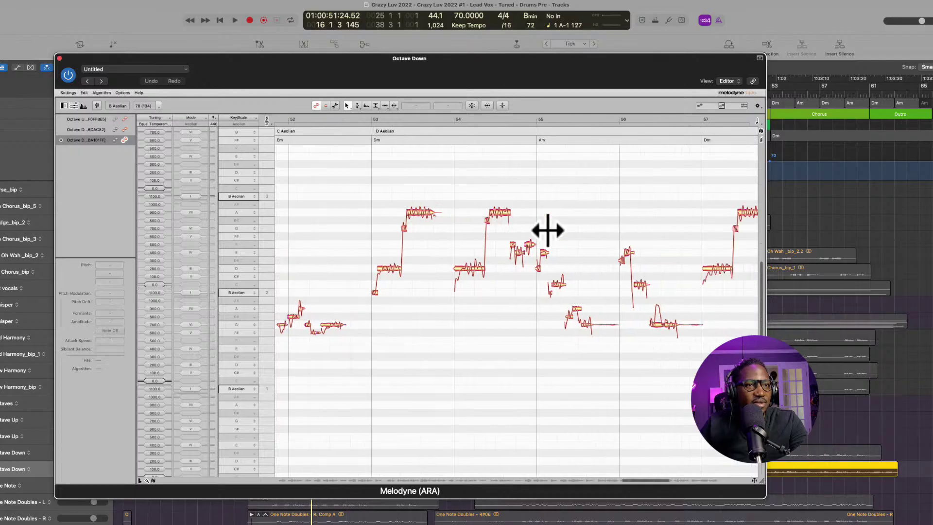
- Delete the ends of the flat tails trailing off the notes between bars 55 and 60
left_click(482, 313)
key("BackSpace")
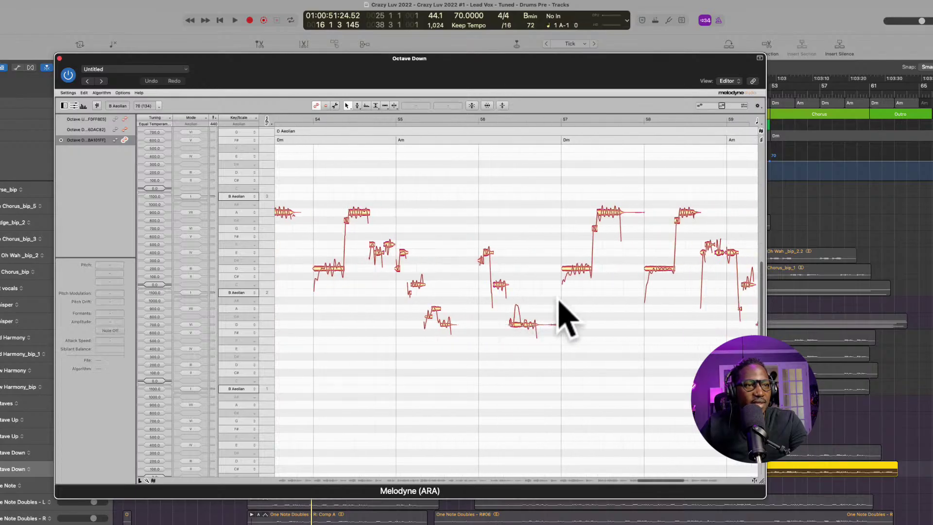
scroll(651, 317, "right", 4)
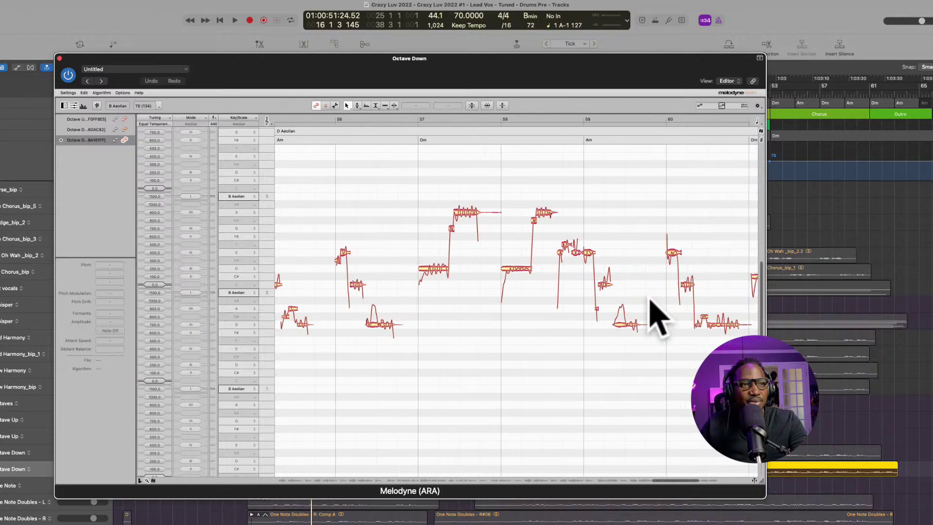
left_click(420, 212)
left_click(593, 321)
key("BackSpace")
- Delete the long flat tail after the last note, running past bar 63, and close the Melodyne window
scroll(691, 313, "right", 4)
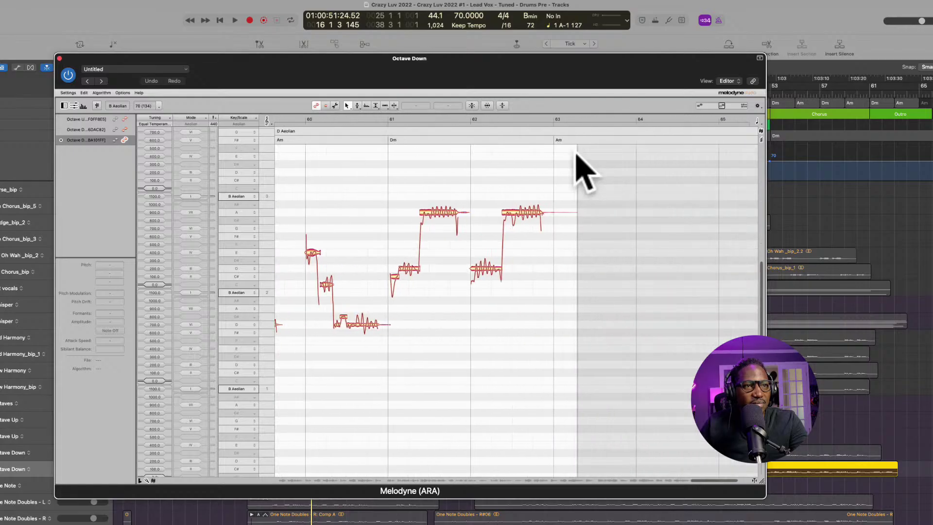
left_click(565, 193)
key("BackSpace")
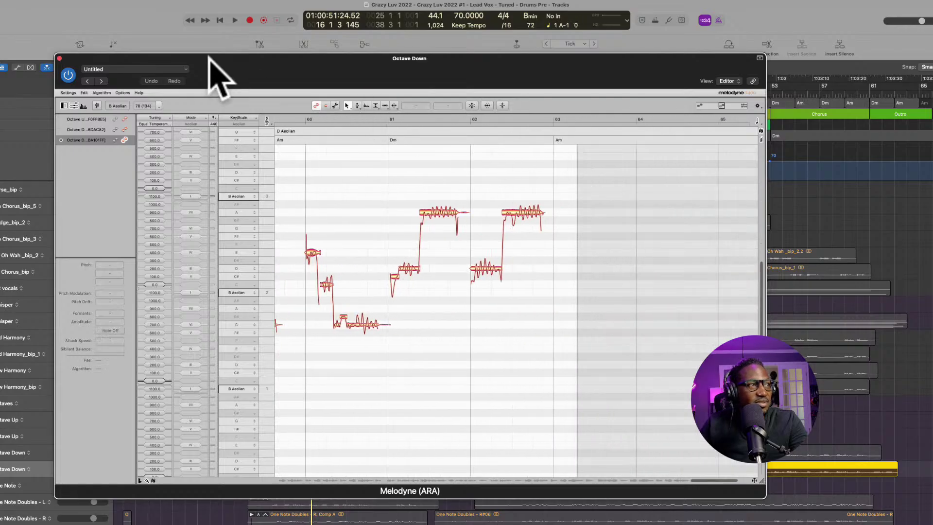
key("super+w")
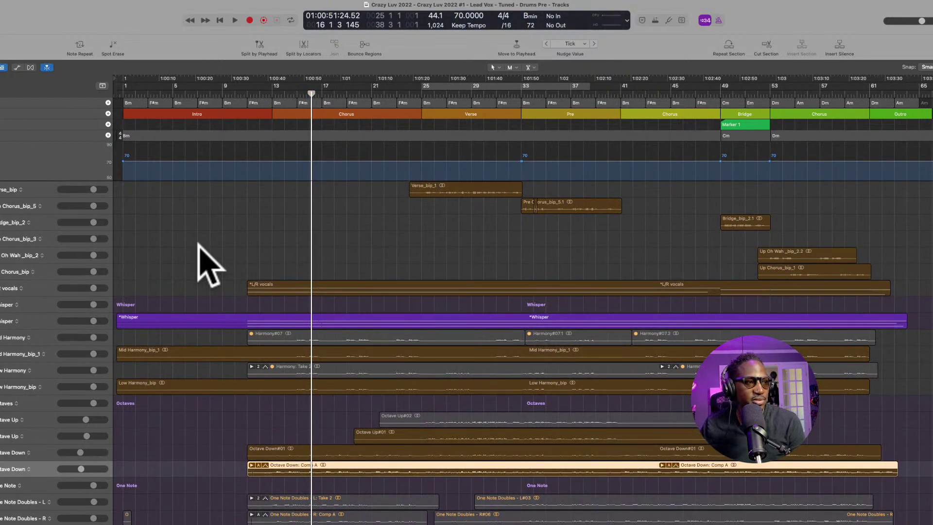
- Bounce the Octave Up#01 track and both Octave Down tracks in place to new tracks, normalizing with Overload Protection Only
scroll(320, 303, "right", 1)
scroll(320, 303, "left", 1)
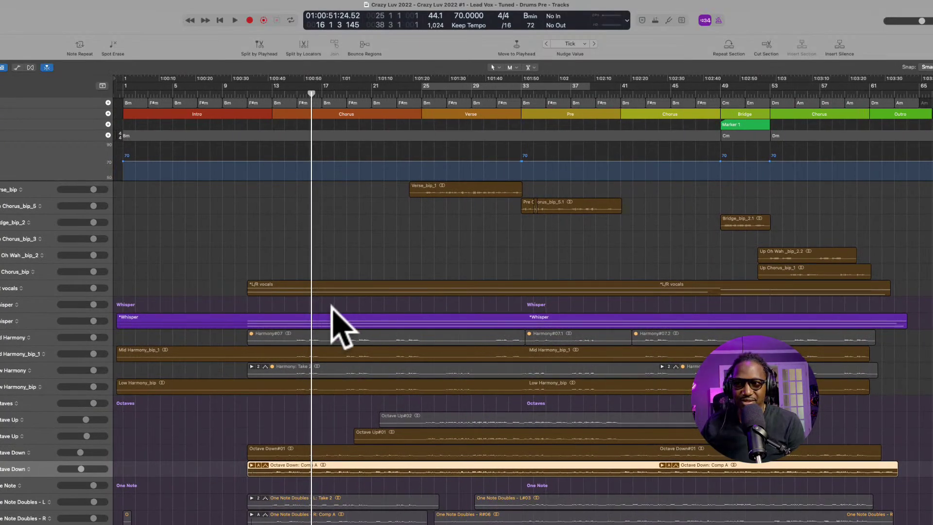
scroll(308, 389, "up", 1)
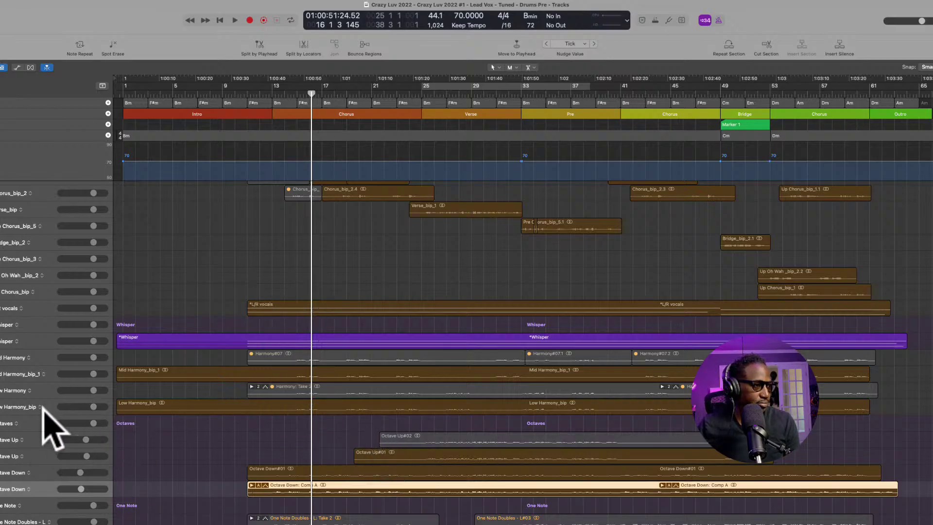
left_click(49, 437)
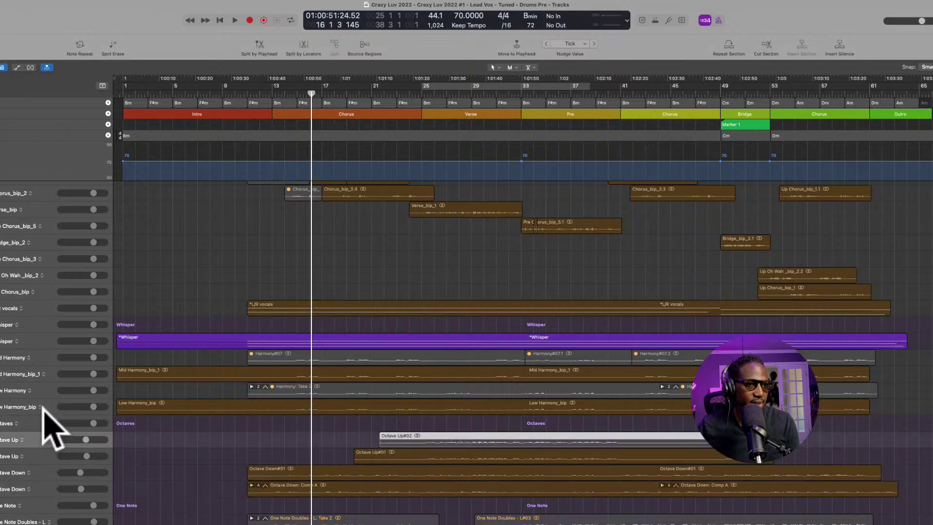
left_click(38, 454)
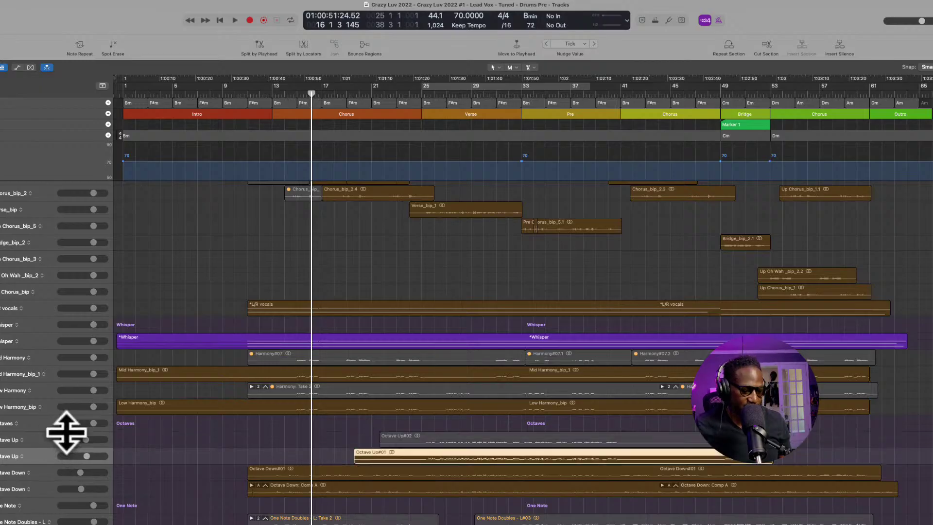
left_click(53, 472, "shift")
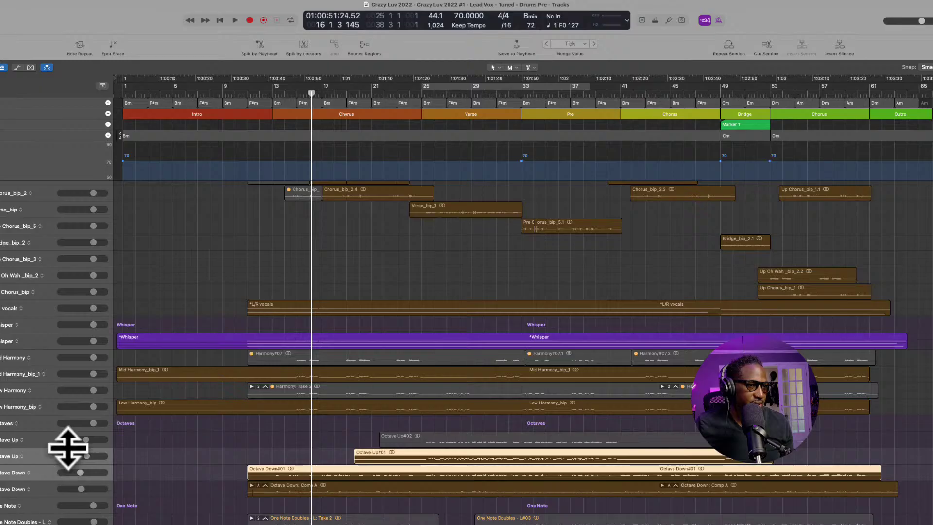
left_click(53, 489, "shift")
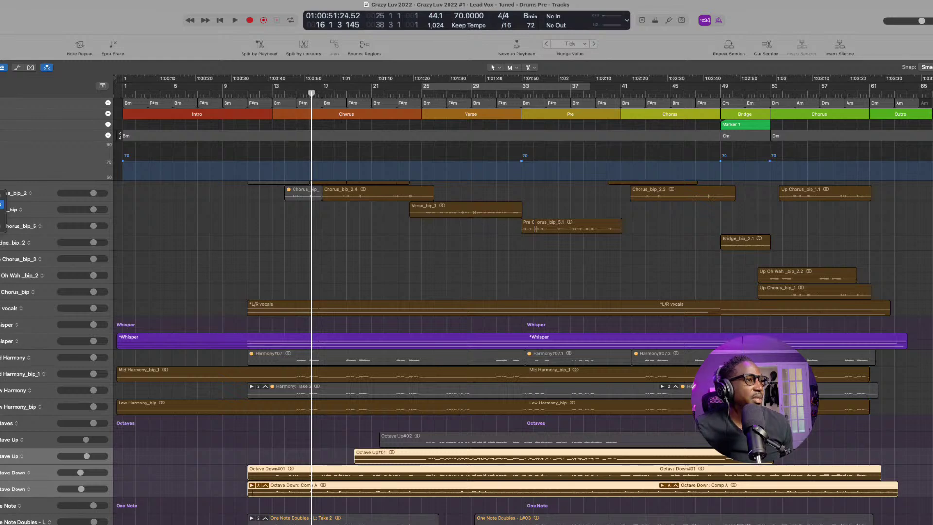
key("ctrl+b")
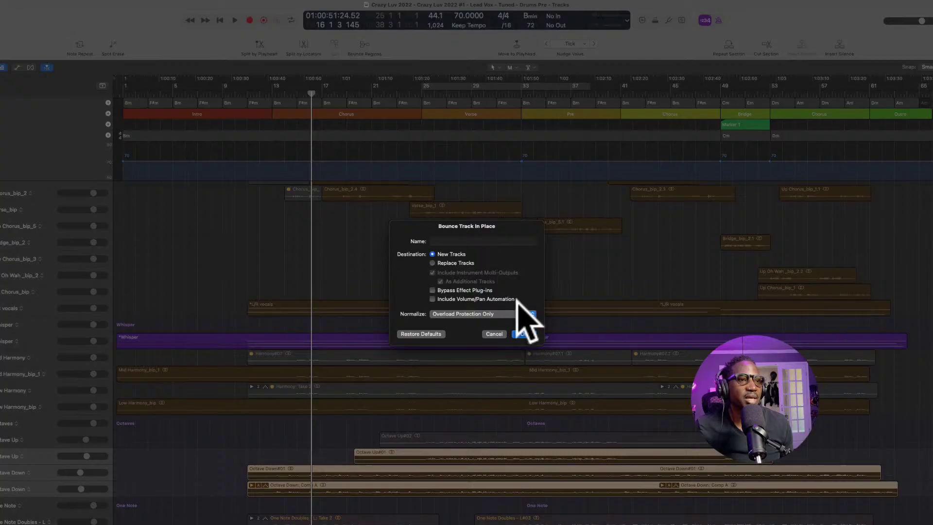
key("Return")
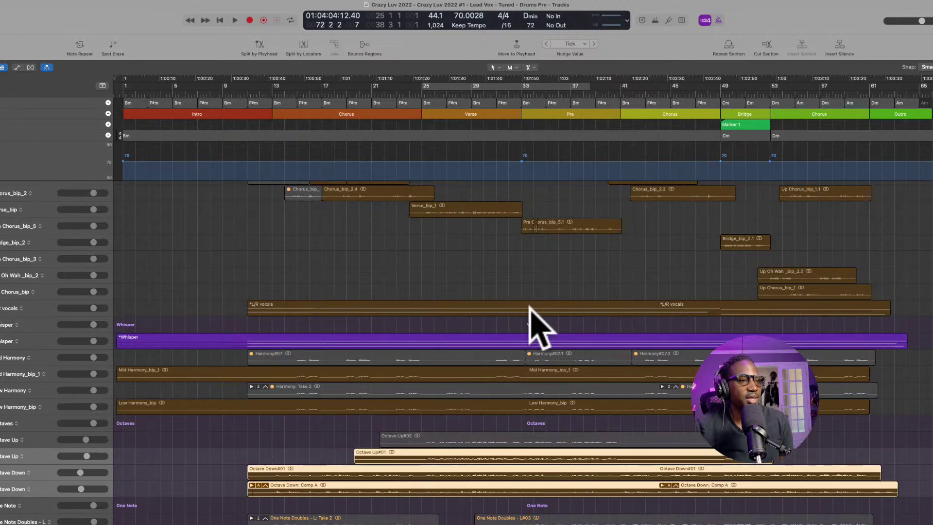
scroll(530, 306, "down", 5)
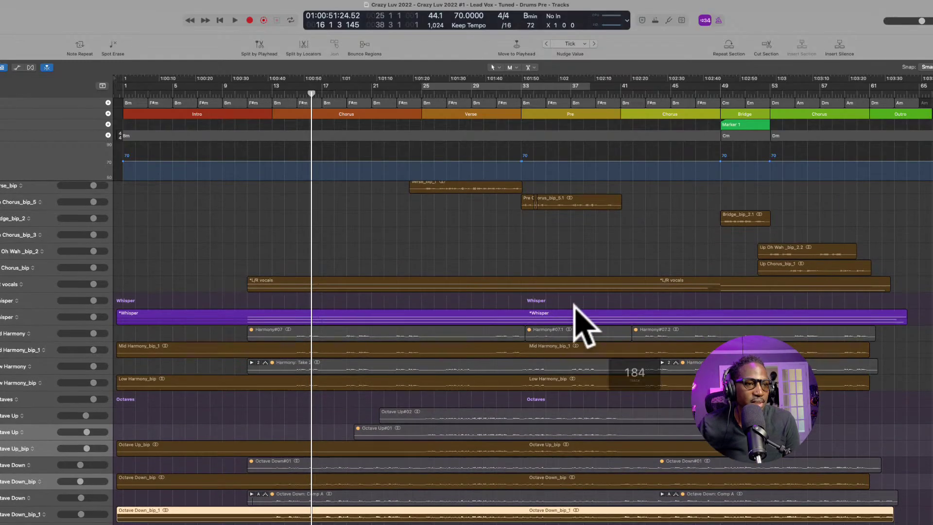
- Select the original Octave Up#01, Octave Down#01 and Octave Down: Comp A tracks one after another
scroll(167, 355, "up", 1)
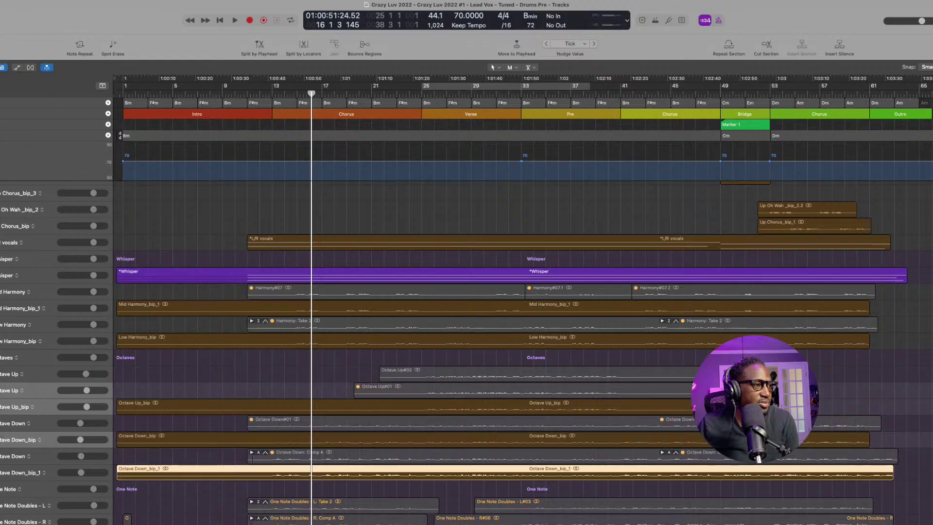
left_click(22, 373)
left_click(2, 393)
left_click(6, 389)
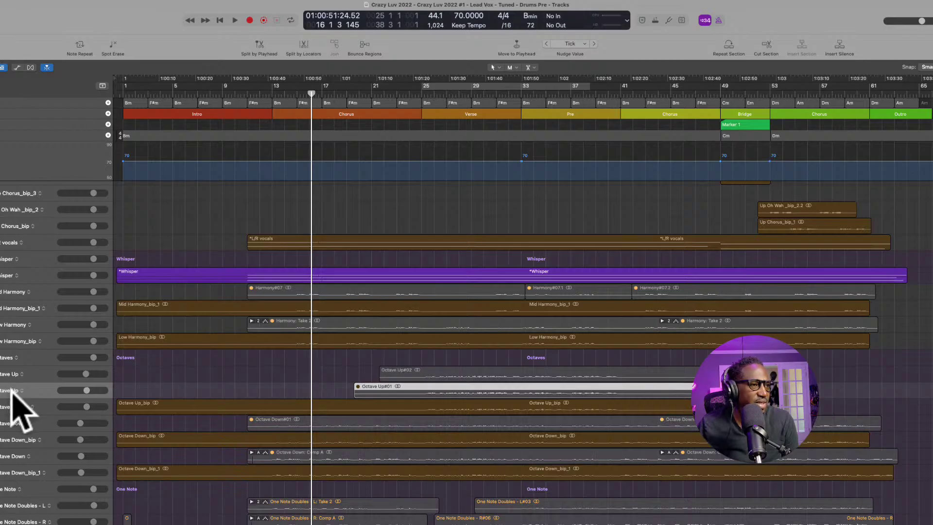
key("Down")
key("Down")
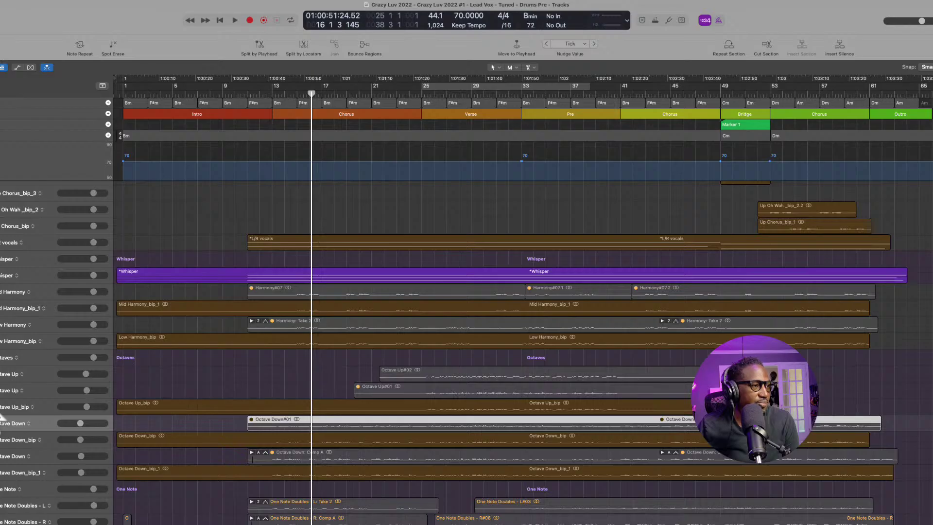
scroll(56, 419, "down", 1)
key("Down")
key("Down")
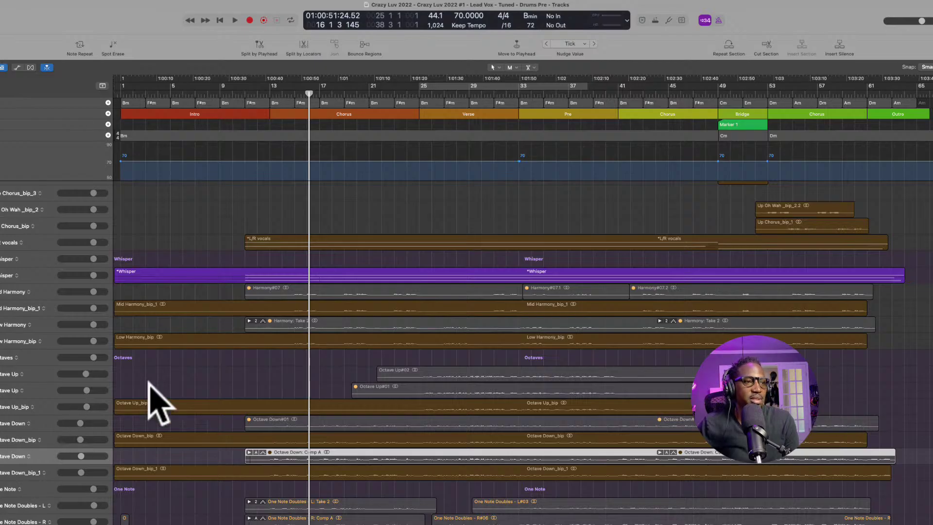
scroll(202, 360, "up", 8)
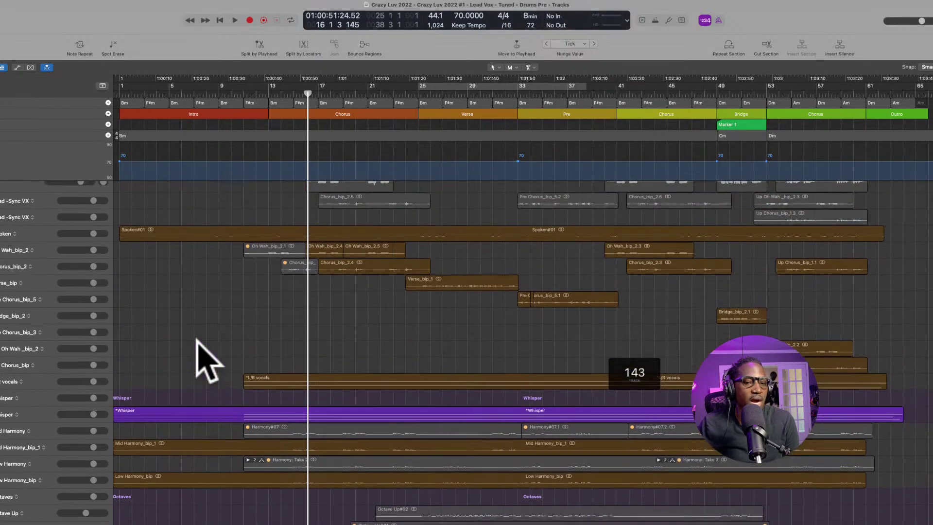
scroll(204, 363, "up", 20)
scroll(206, 362, "up", 20)
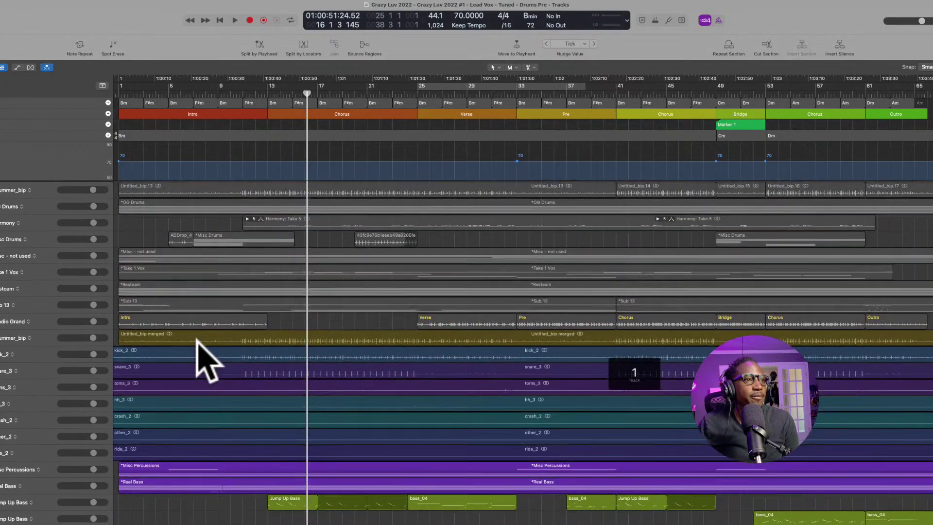
scroll(207, 362, "down", 5)
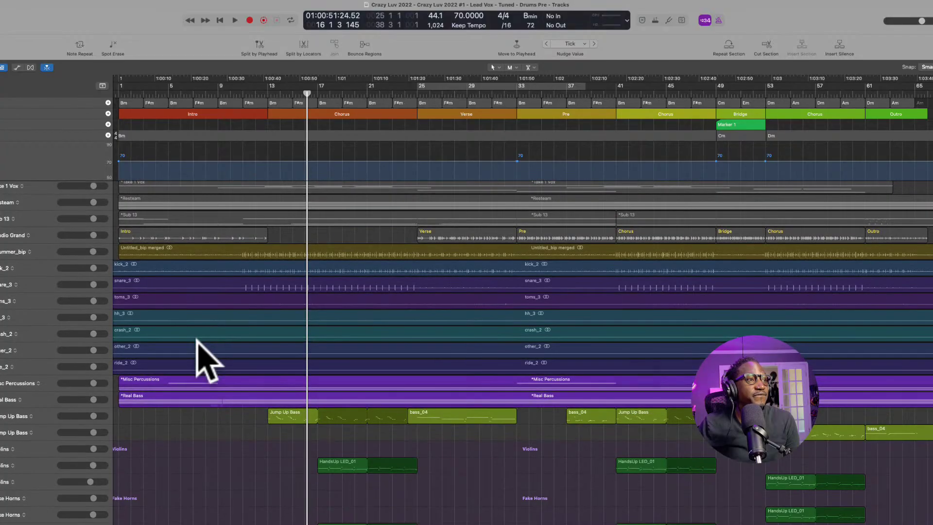
scroll(206, 362, "down", 13)
scroll(206, 362, "up", 18)
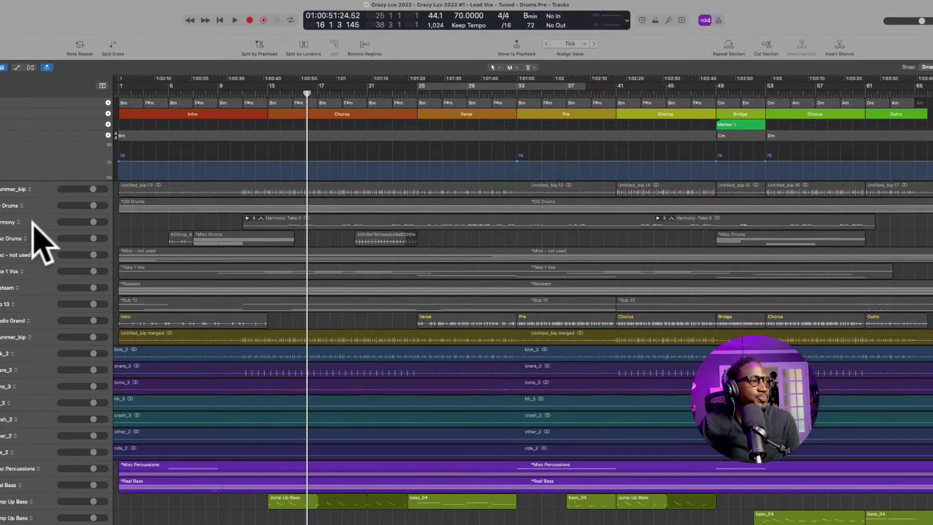
scroll(38, 239, "down", 2)
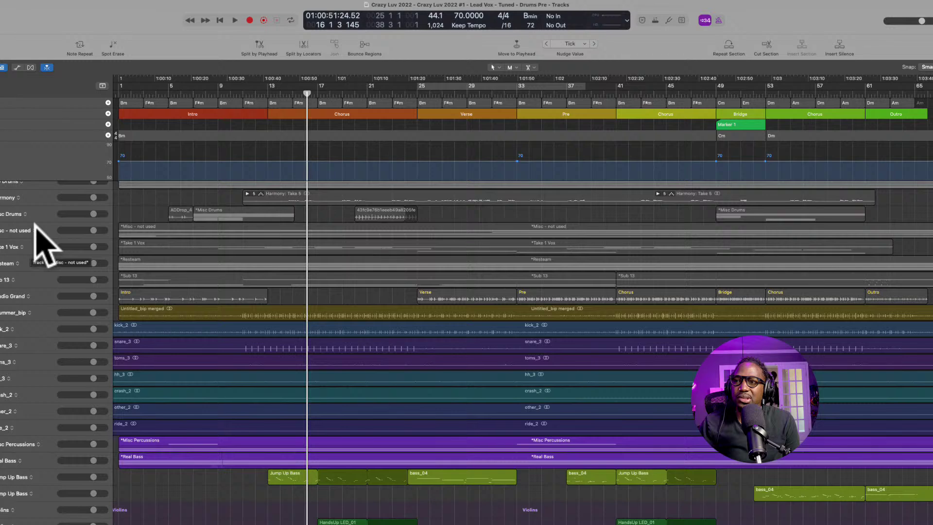
scroll(35, 224, "down", 1)
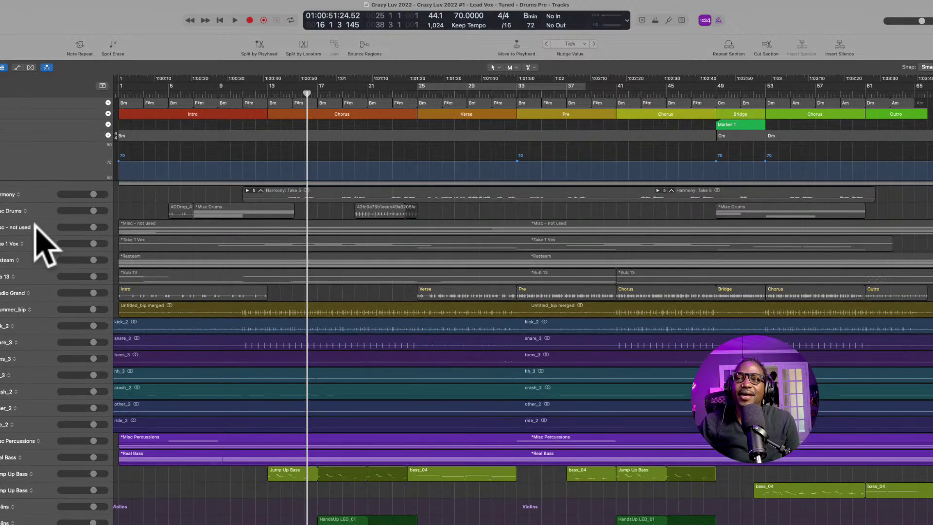
scroll(35, 225, "down", 1)
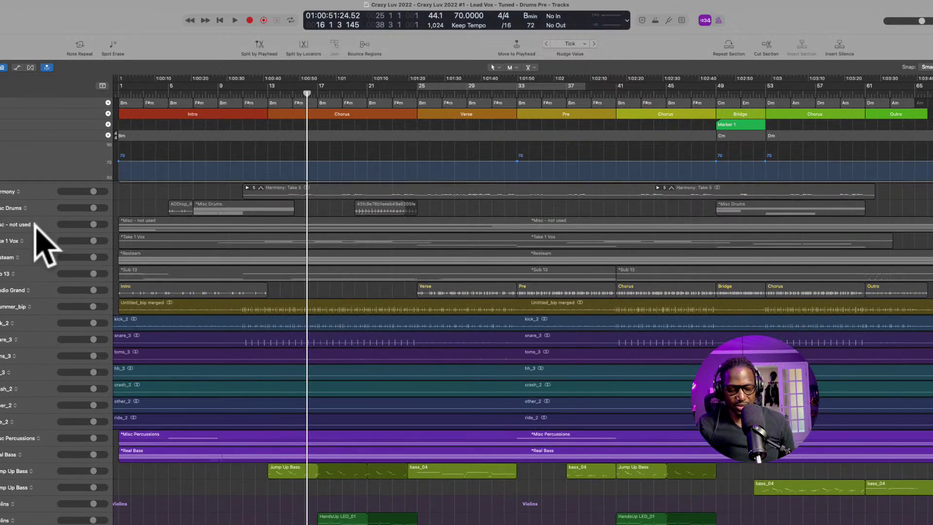
- Switch to the Music app and search your own library for "crazy"
key("super+space")
type("musi")
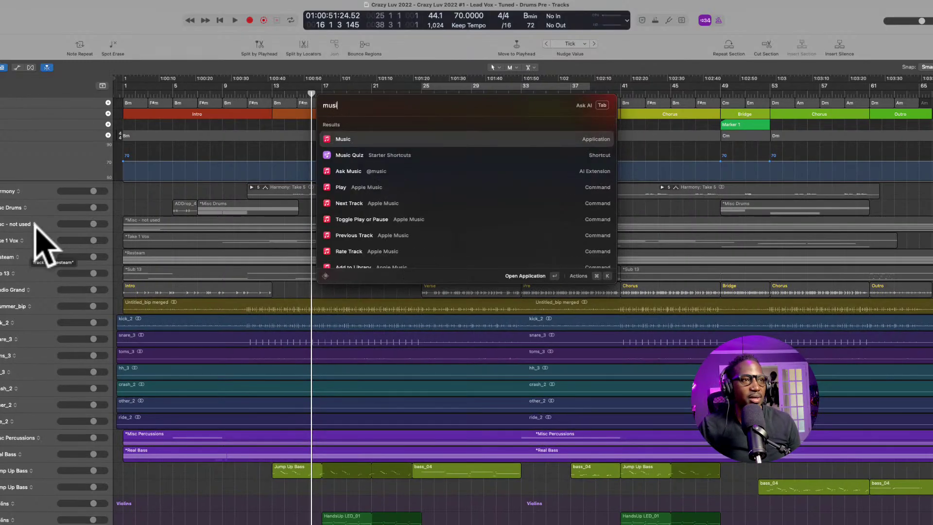
key("Return")
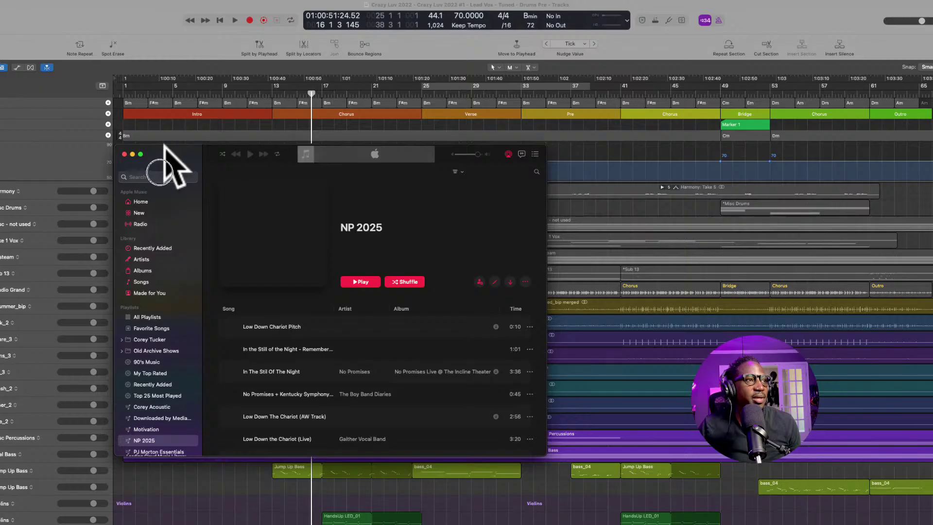
left_click(166, 165)
type("crazy")
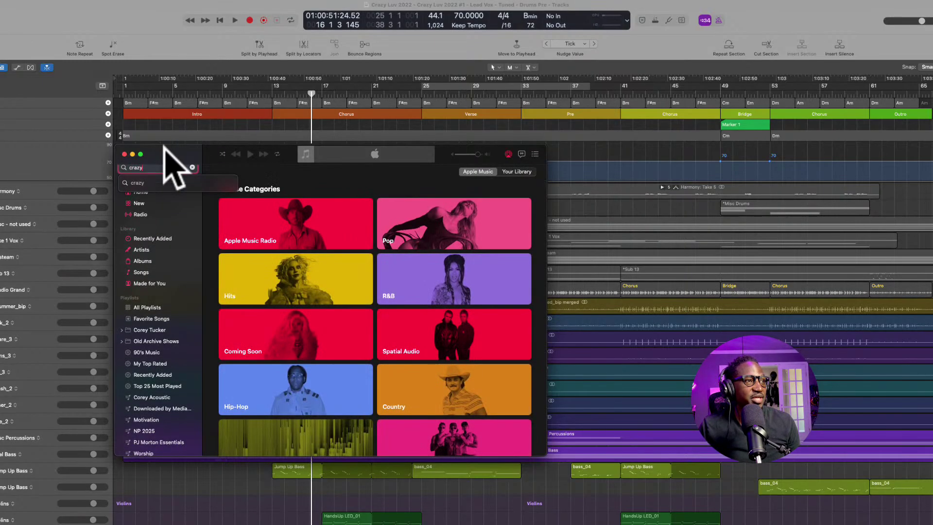
key("Return")
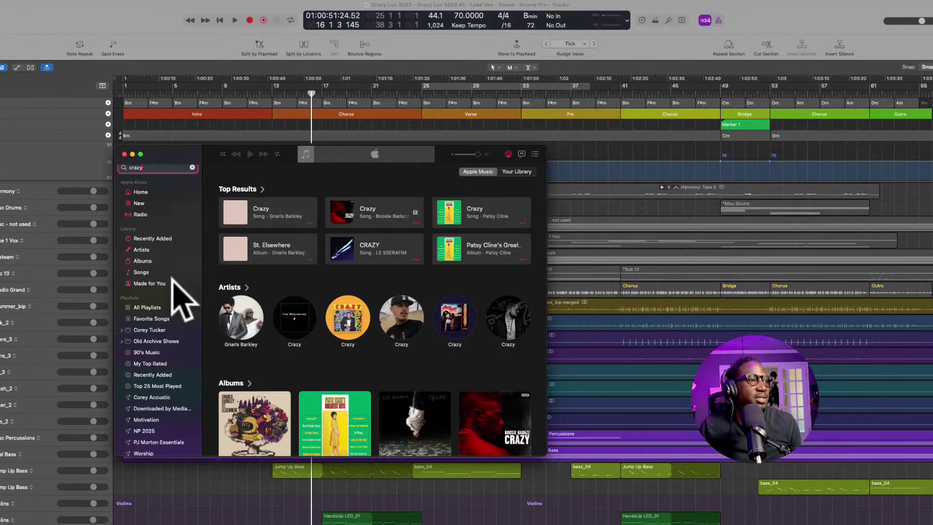
scroll(175, 269, "up", 1)
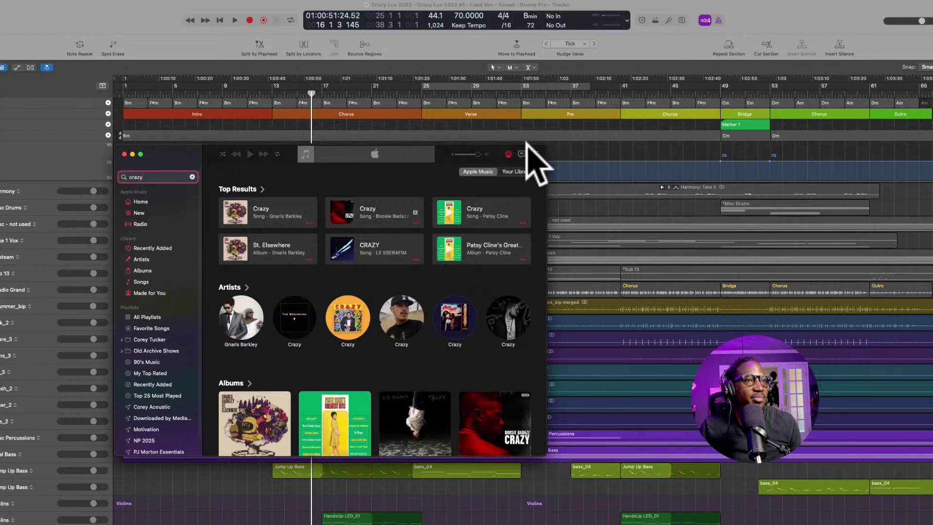
left_click(519, 171)
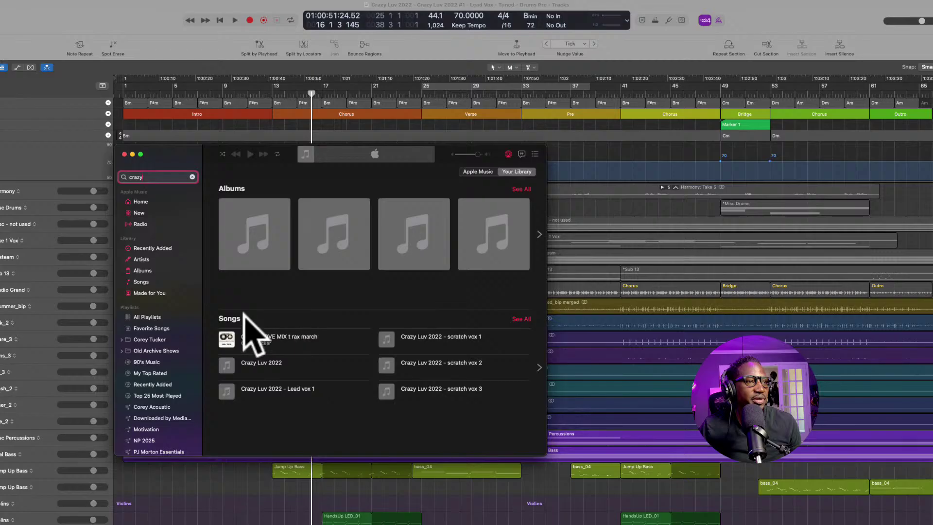
- Open the song CRAZY LOVE MIX t rax march from the library results and play it in its 4u2010 album
left_click(241, 335)
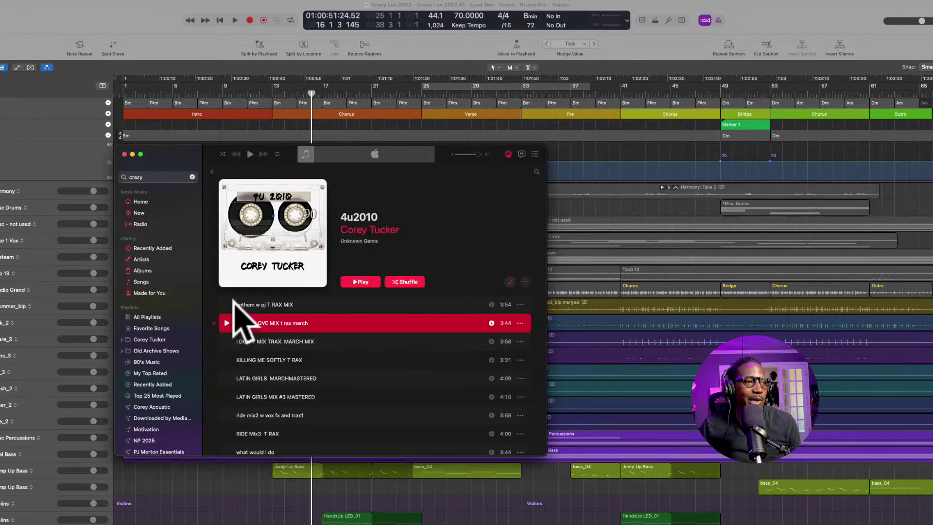
double_click(233, 317)
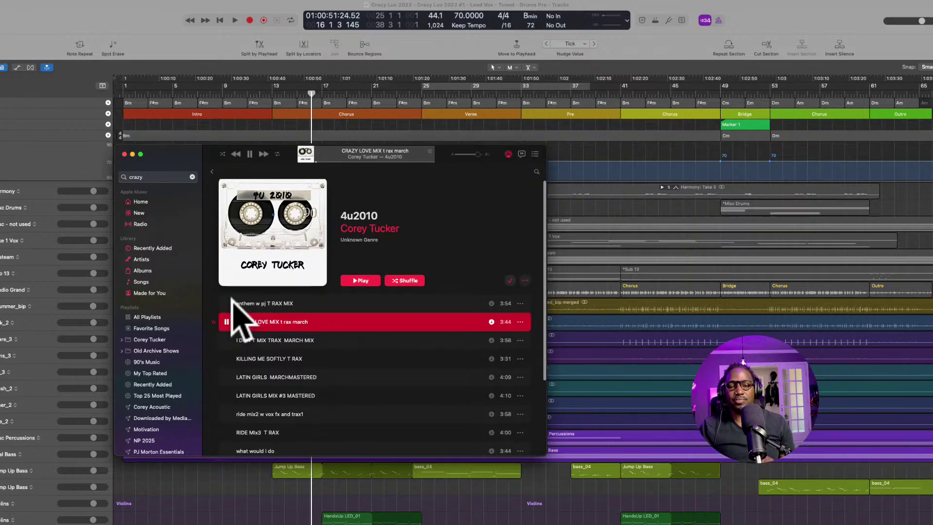
scroll(232, 299, "down", 2)
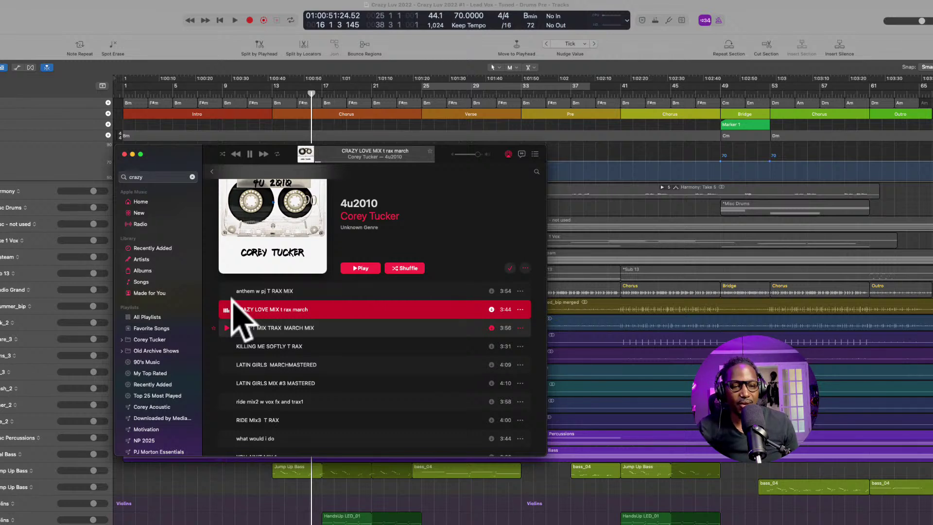
scroll(232, 301, "up", 1)
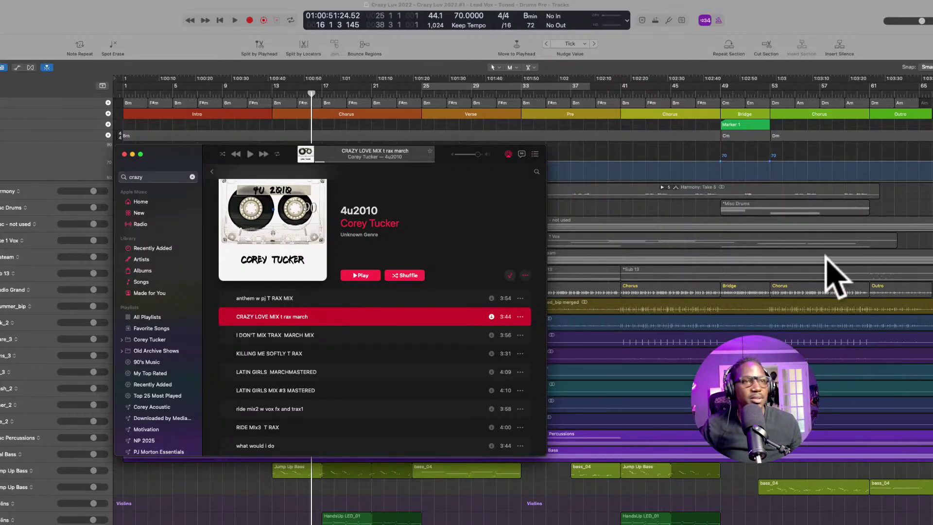
- Import CRAZY LOVE MIX t rax march into the Logic project on a new track below One Note Doubles - R, aligned to the project start
scroll(829, 267, "down", 15)
scroll(805, 272, "down", 10)
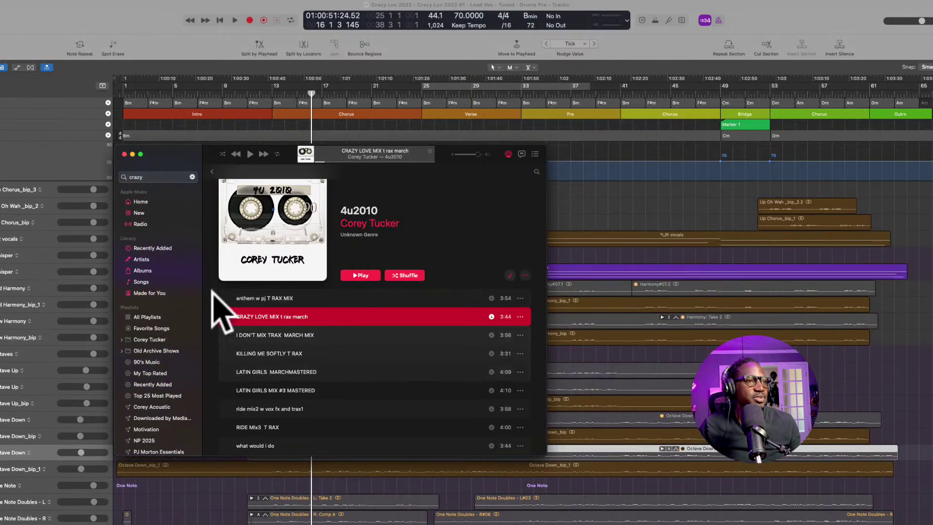
left_click(310, 520)
left_click_drag(310, 520, 189, 515)
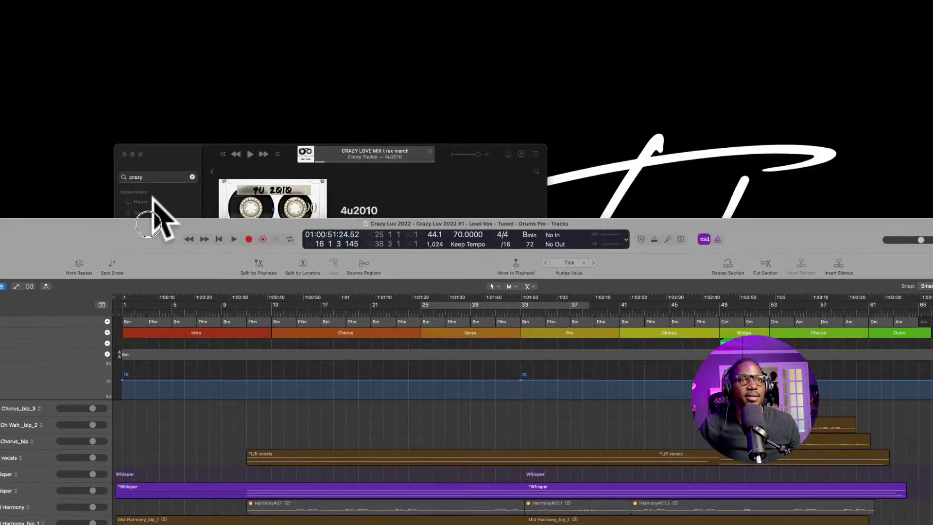
left_click_drag(148, 224, 147, 222)
left_click_drag(214, 147, 218, 1)
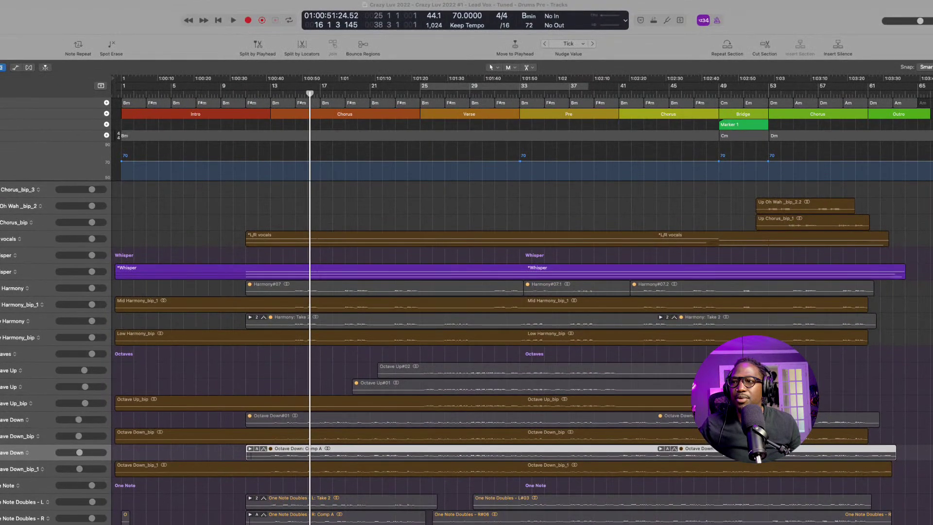
left_click_drag(627, 520, 371, 510)
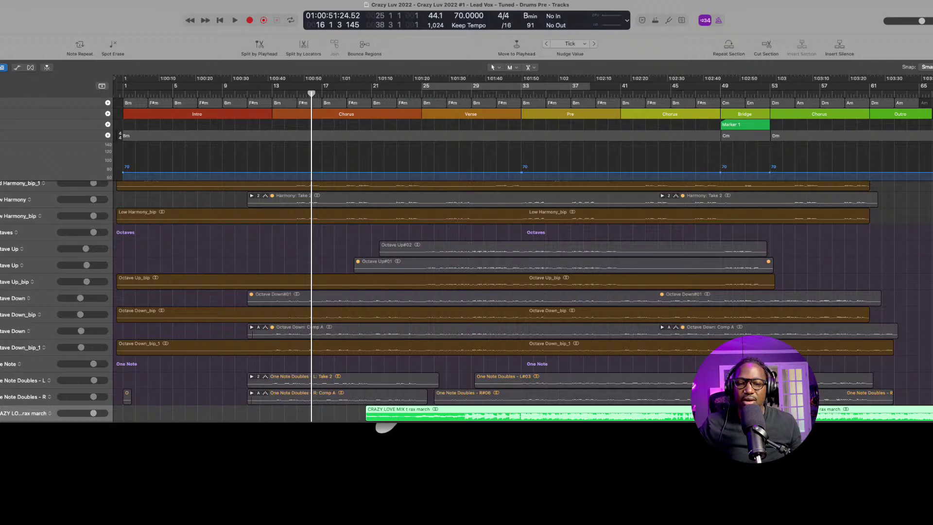
scroll(625, 442, "up", 5)
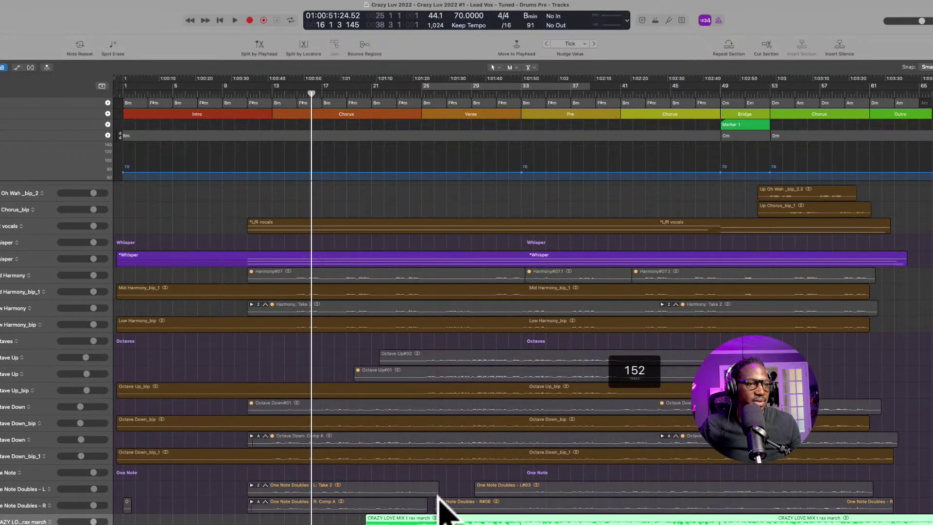
left_click_drag(438, 505, 156, 503)
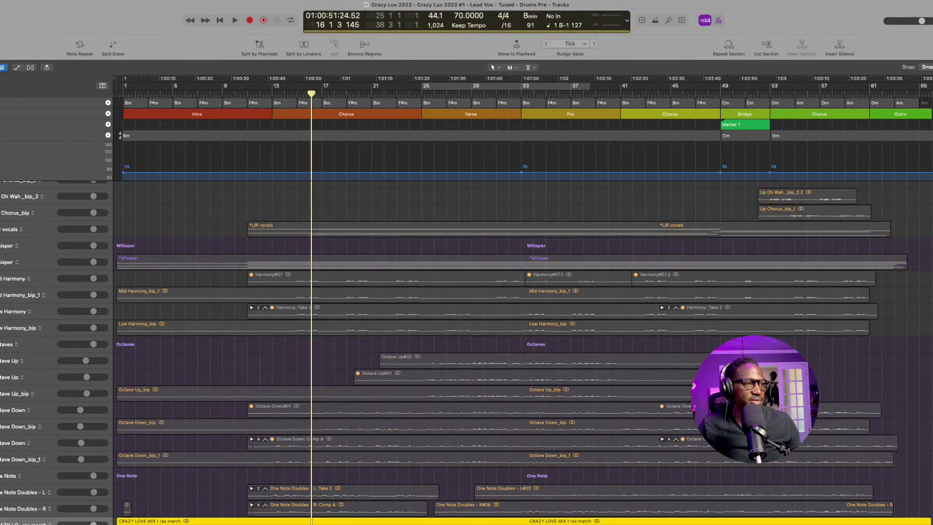
- Play the soloed CRAZY LOVE MIX t rax march track from the start of the song, then again from bar 12
key("Return")
key("space")
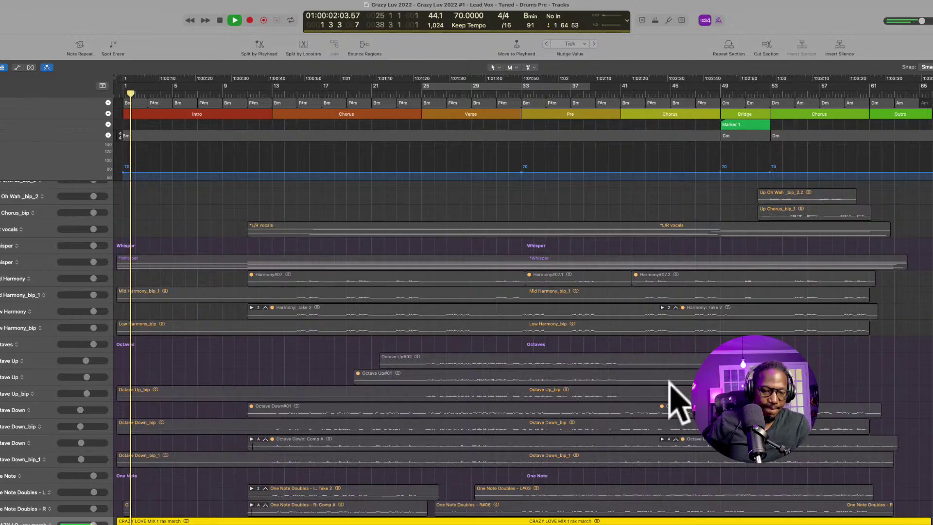
scroll(678, 403, "down", 2)
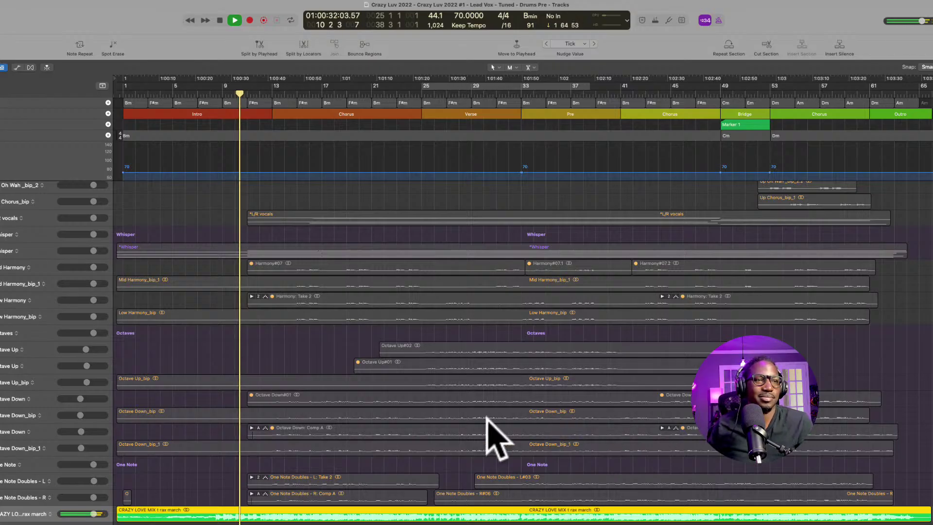
scroll(488, 423, "right", 1)
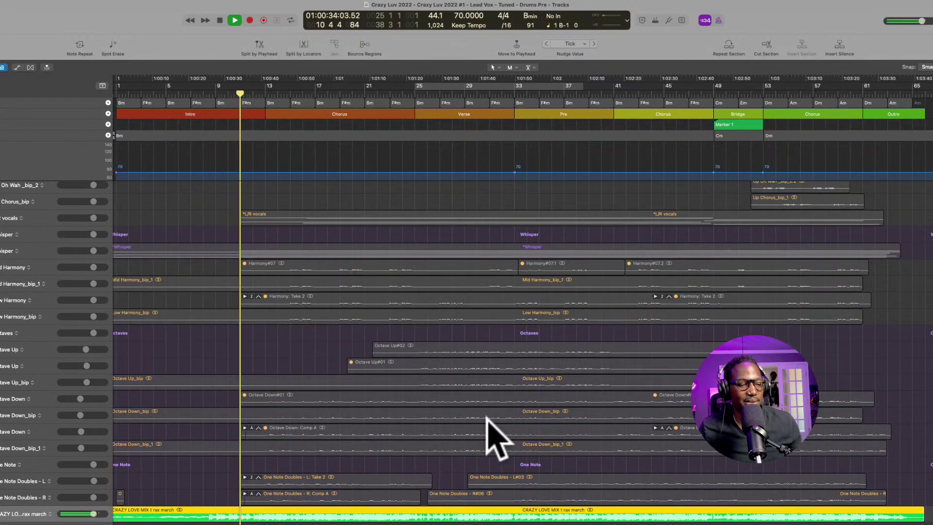
key("space")
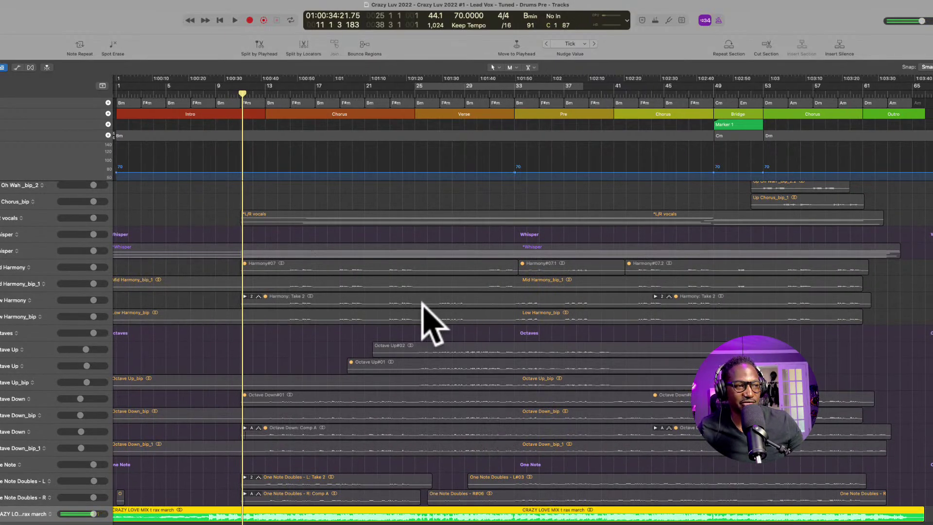
key(".")
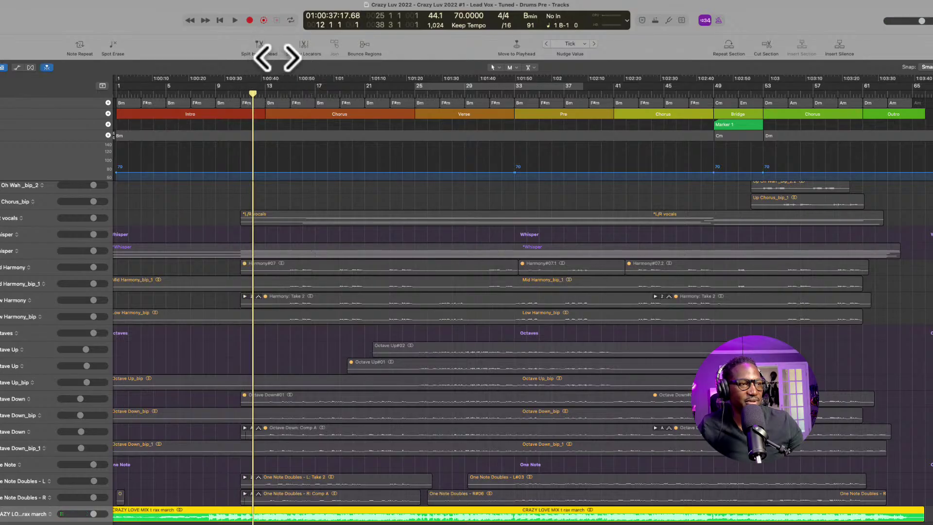
key("space")
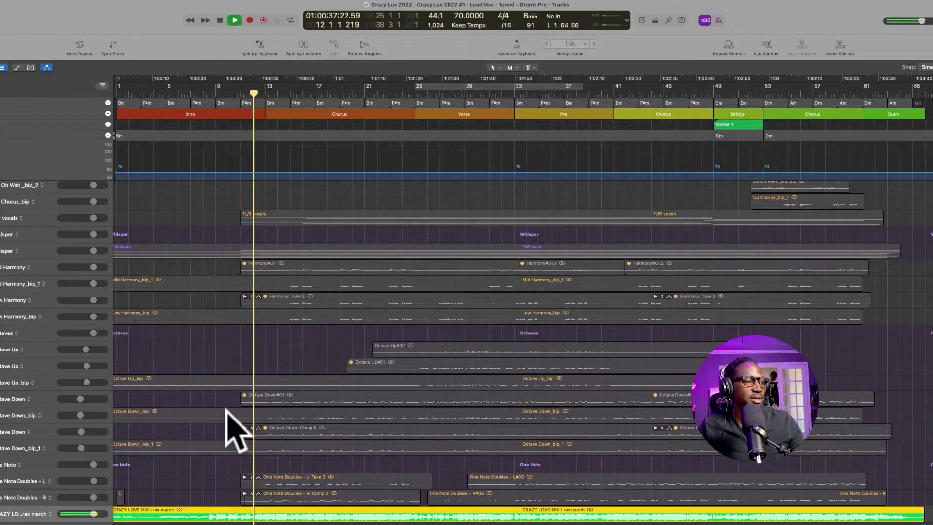
scroll(210, 492, "left", 1)
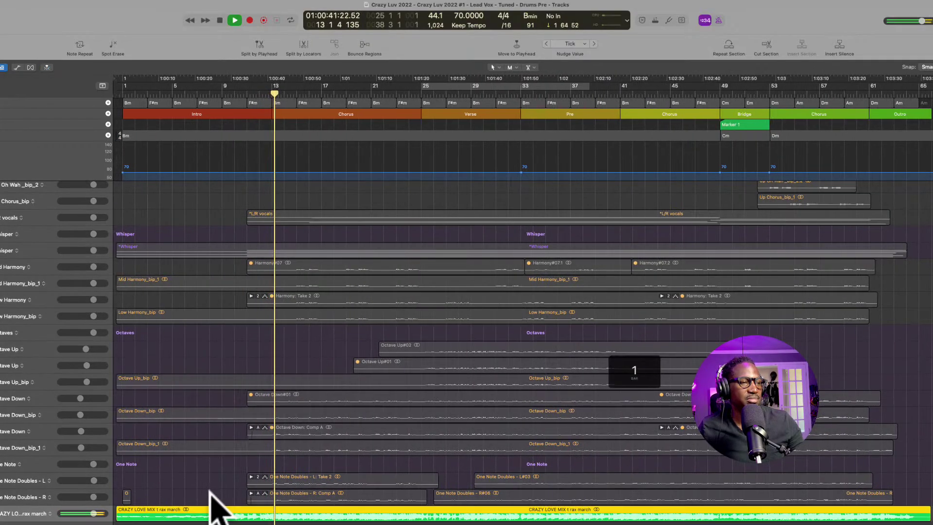
key("space")
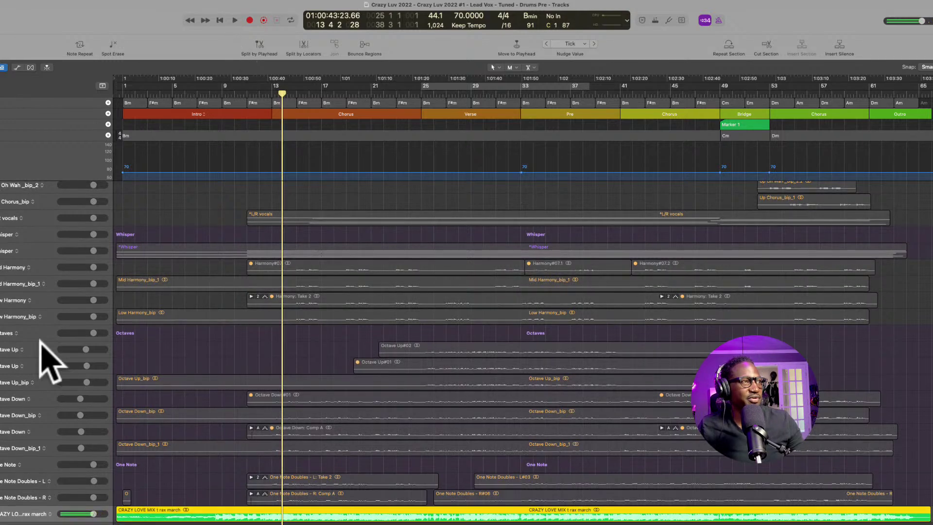
- Play the current production from about bar 12 without the reference song soloed
scroll(87, 394, "up", 1)
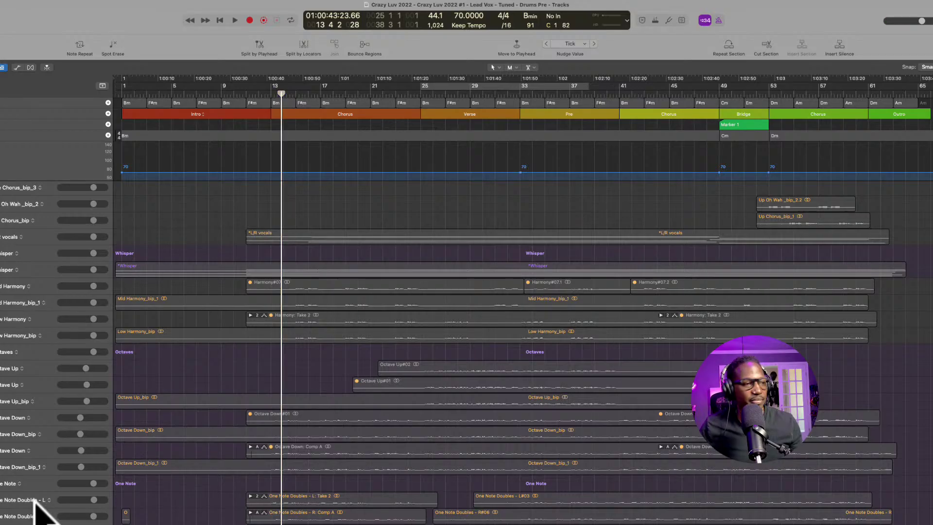
key("super+a")
key("Return")
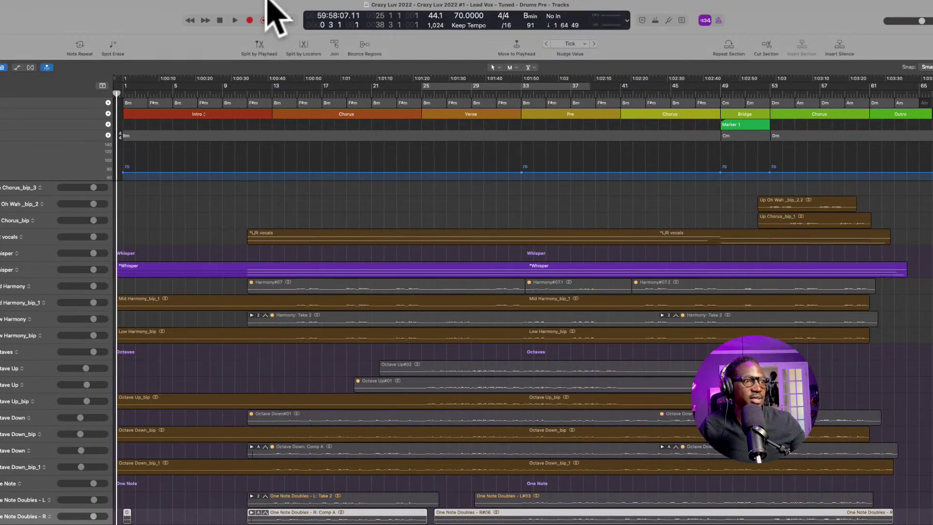
left_click(255, 93)
key("space")
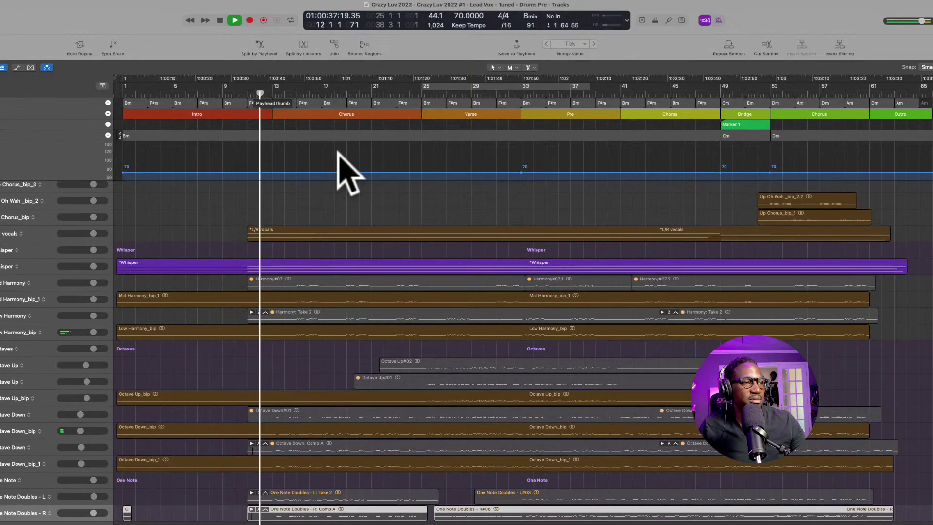
key("space")
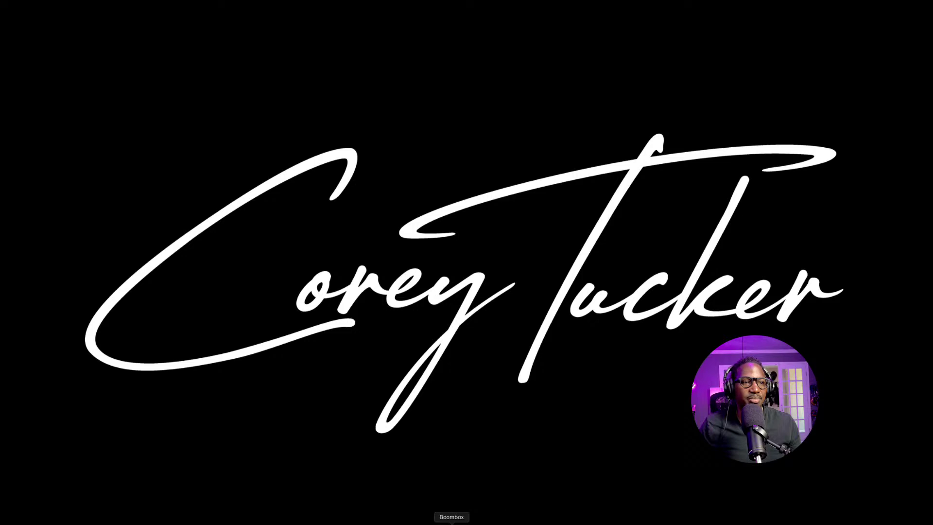
- Open the Boombox folder in Finder and select its Affirmations folder
right_click(451, 524)
left_click(466, 513)
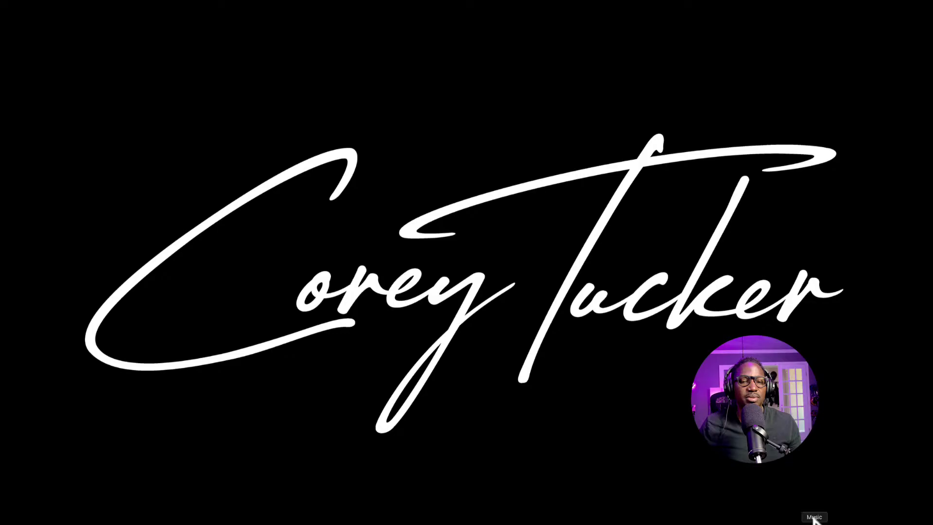
left_click(830, 4)
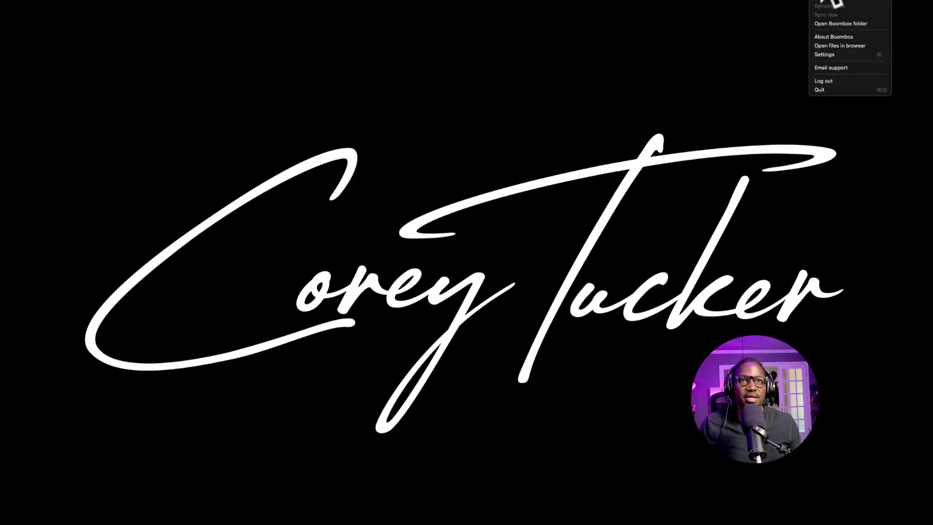
left_click(826, 4)
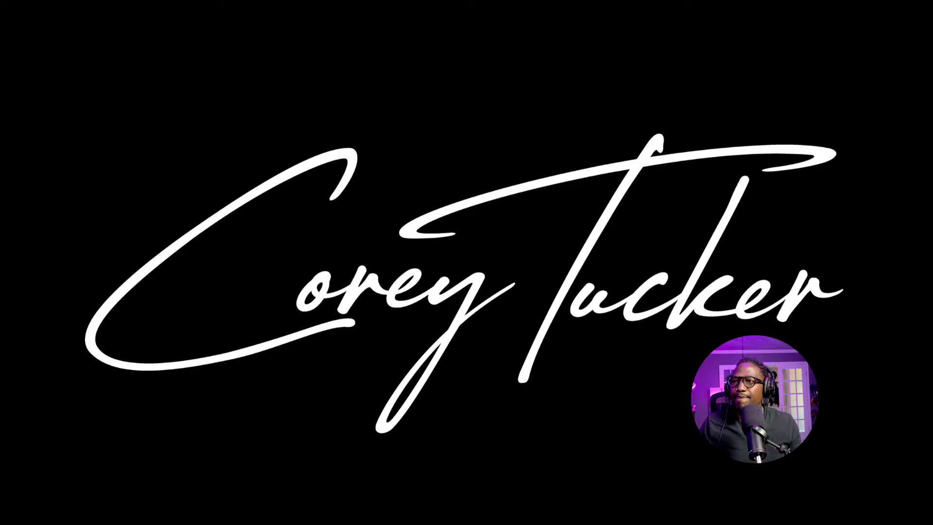
left_click(601, 230)
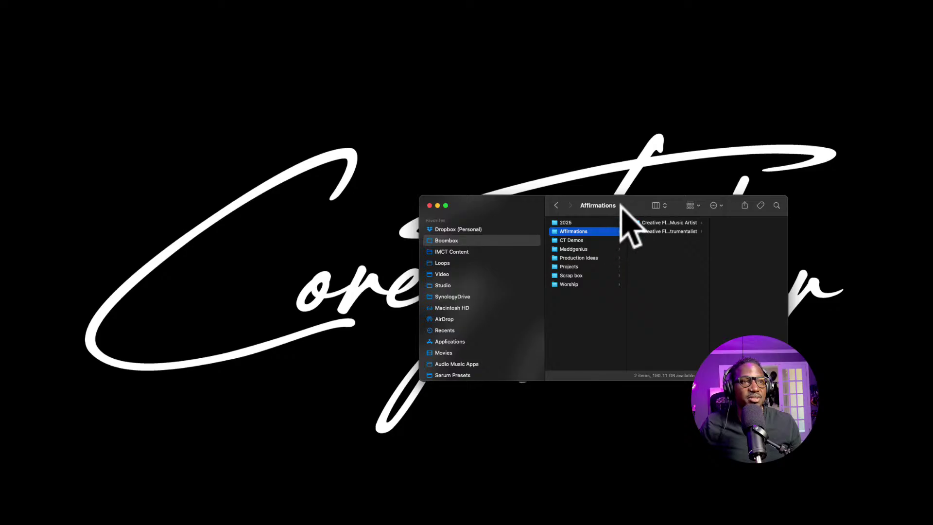
- Look through the contents of the Boombox subfolders, including 2025, Worship, Projects, Maddgenius and CT Demos
left_click(608, 223)
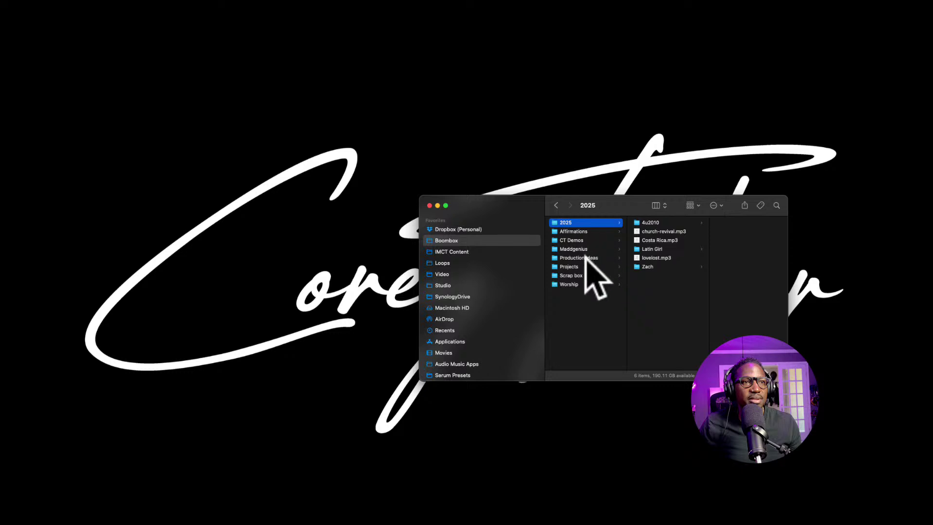
key("w")
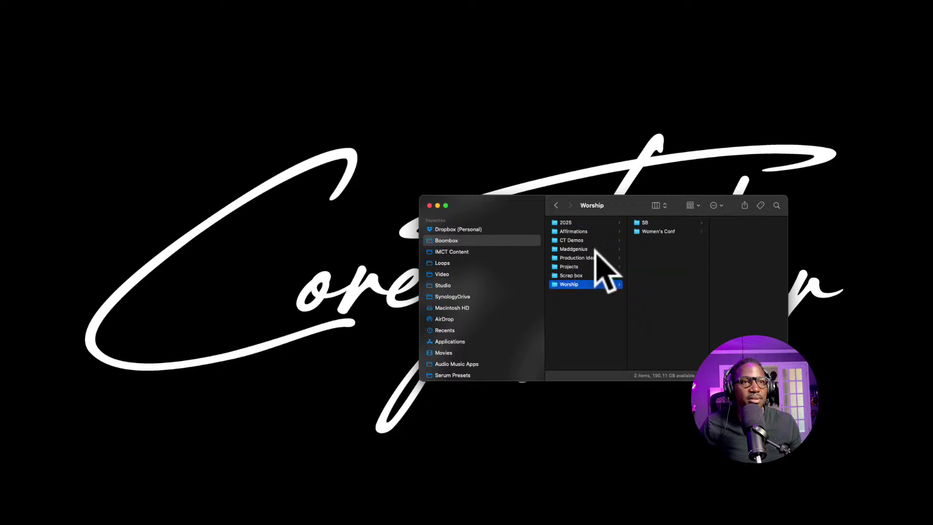
left_click(592, 275)
left_click(594, 266)
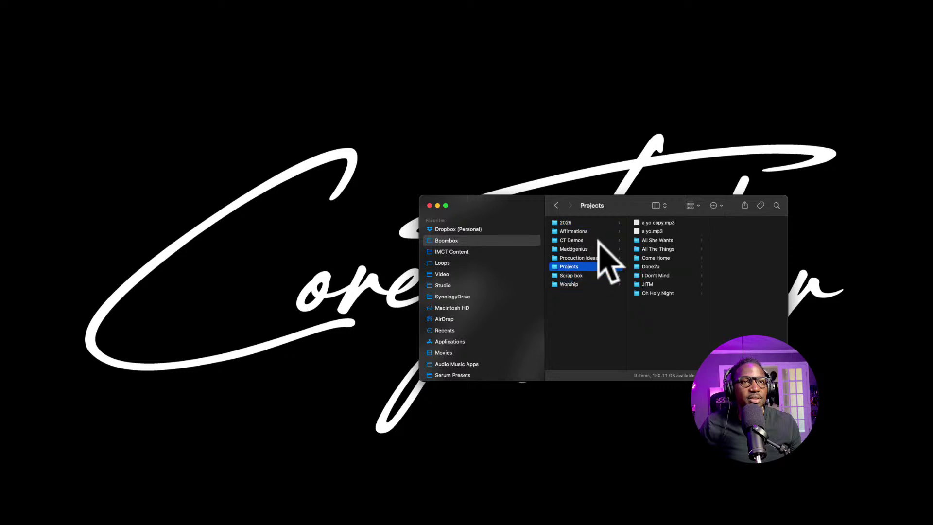
left_click(605, 257)
left_click(607, 249)
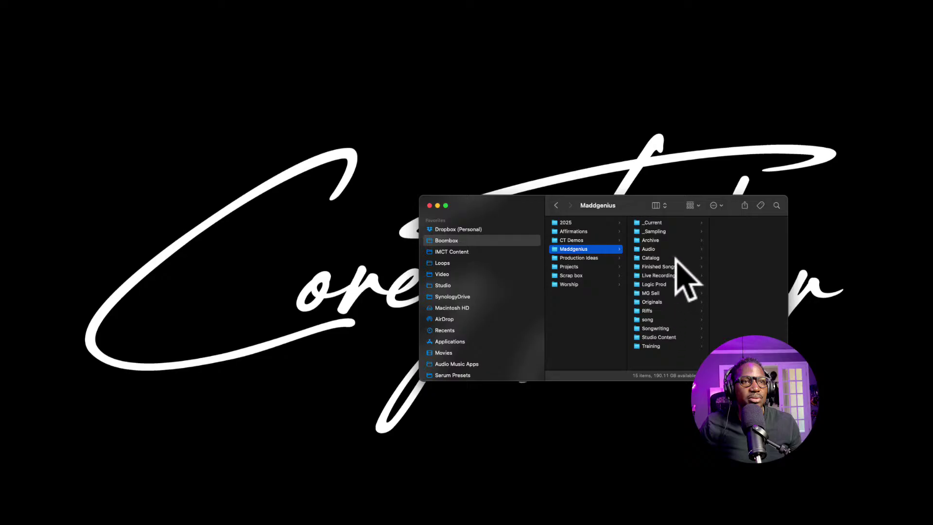
key("Up")
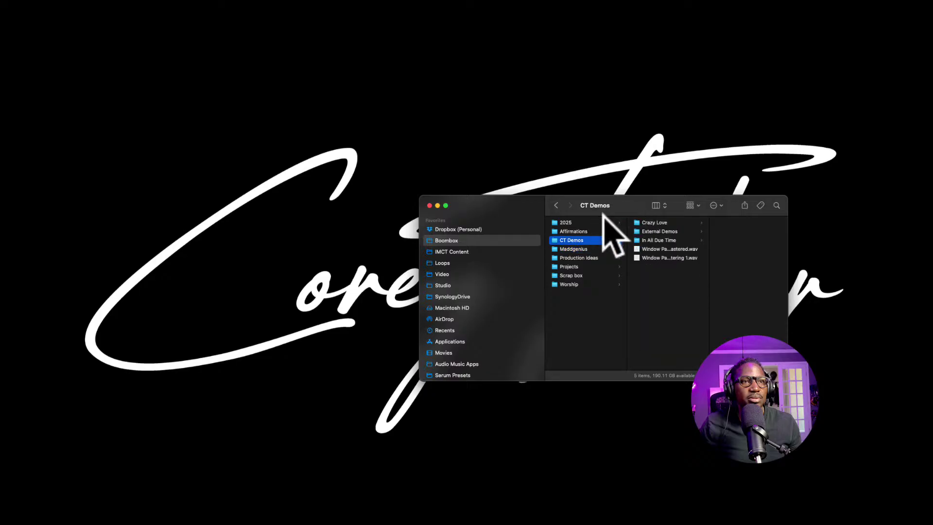
key("Up")
key("Up")
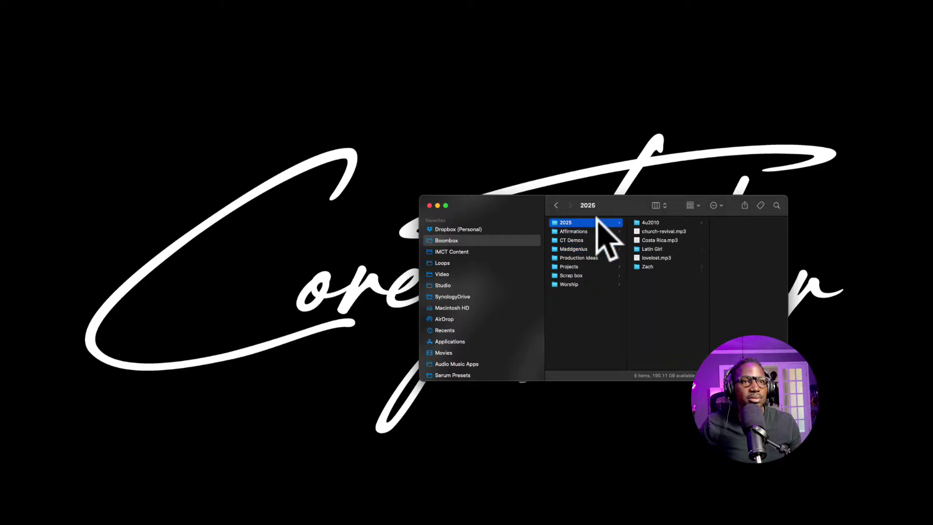
- Browse the Maddgenius subfolders from _Current through Catalog, including Catalog's 24-7 Demo and 1st Demo folders
key("Down")
key("Down")
key("Down")
key("Right")
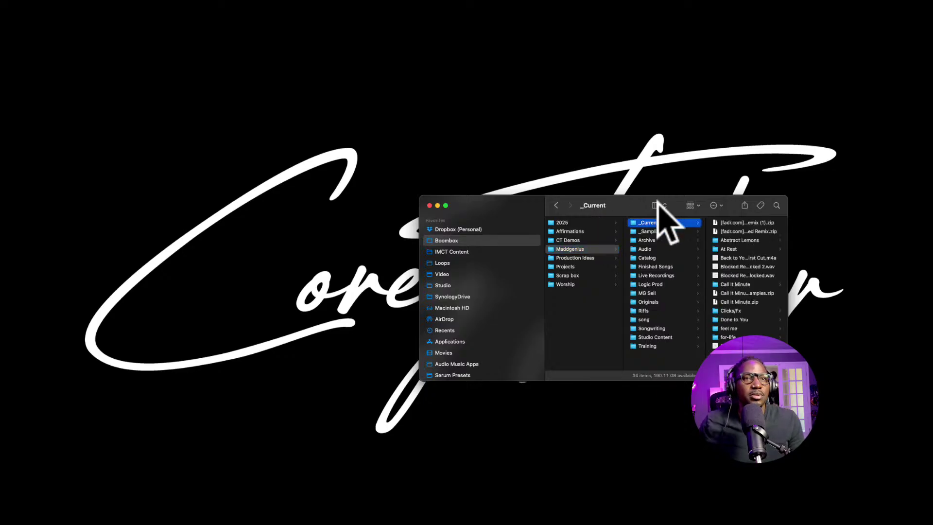
key("Down")
key("Down")
key("Down")
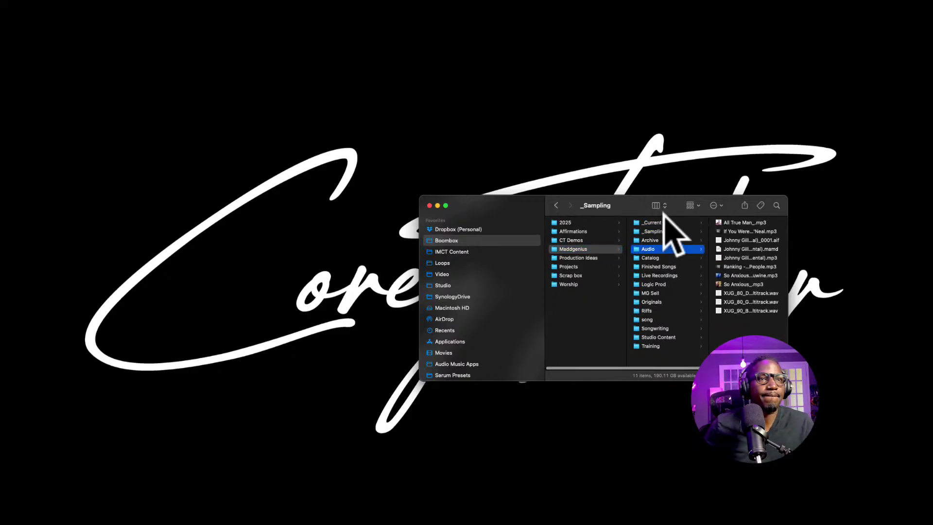
key("Down")
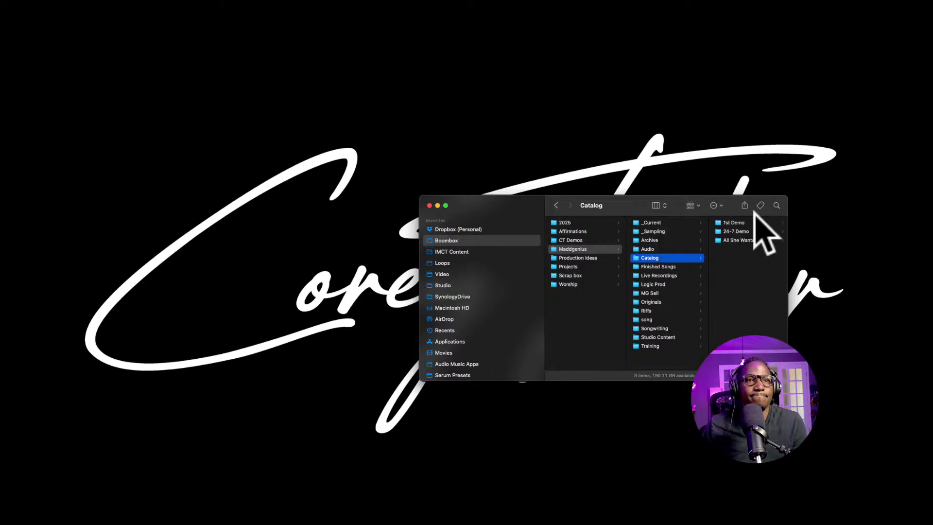
left_click(752, 231)
left_click(684, 224)
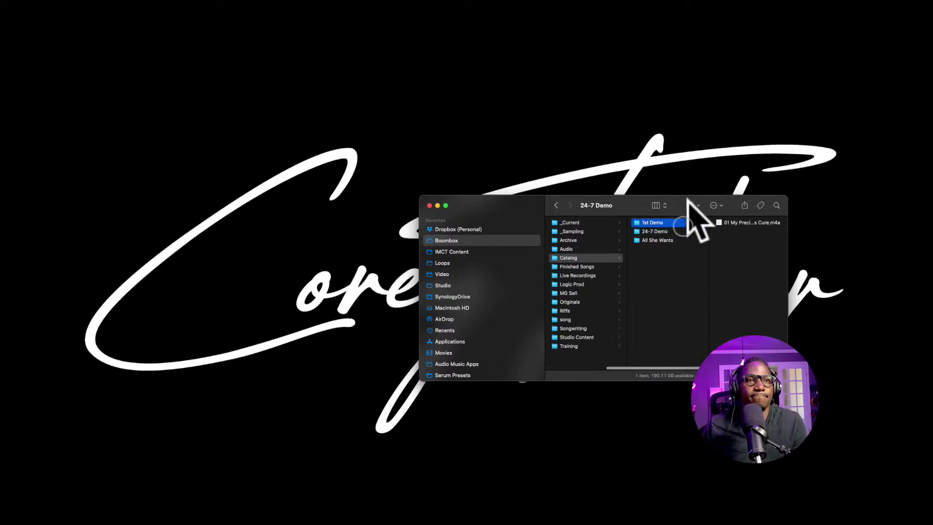
- Open the 4u2010 folder inside Finished Songs and select 01 crazy love studio scratch.mp3
left_click(627, 267)
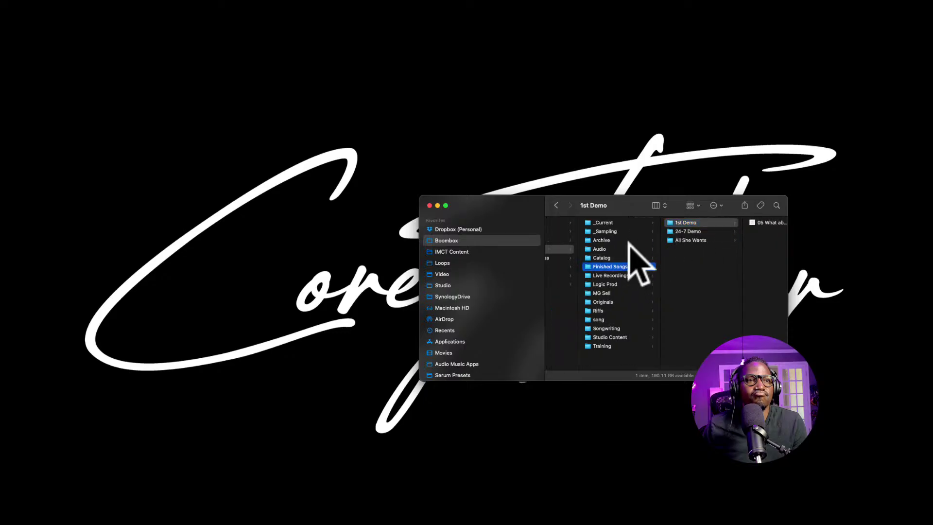
scroll(714, 270, "down", 3)
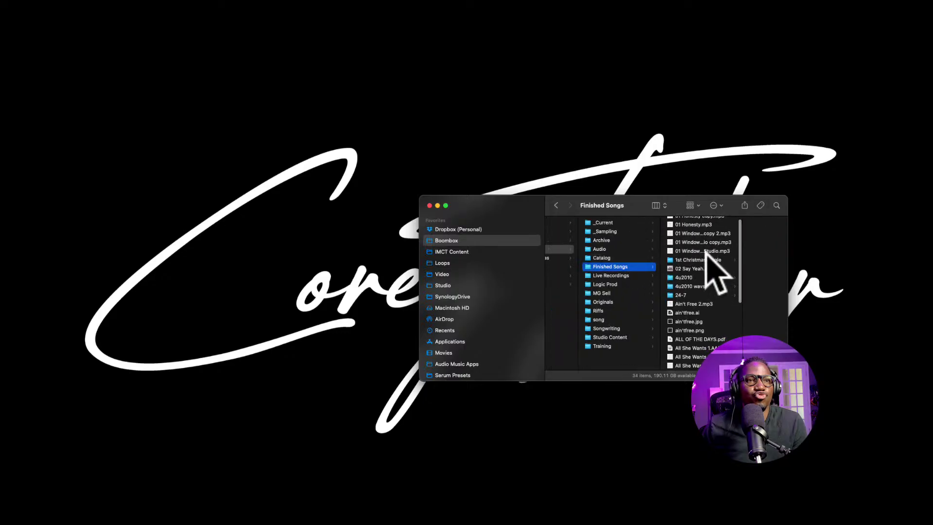
left_click(708, 277)
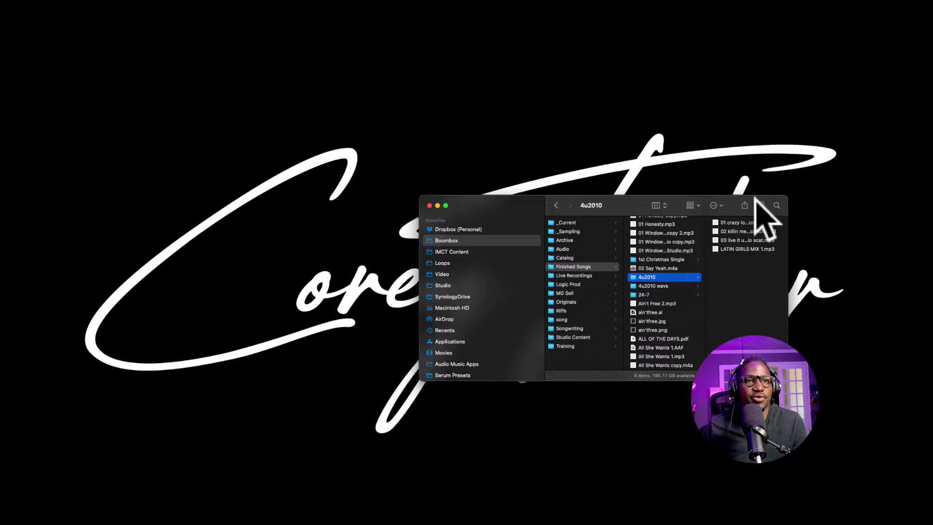
key("Right")
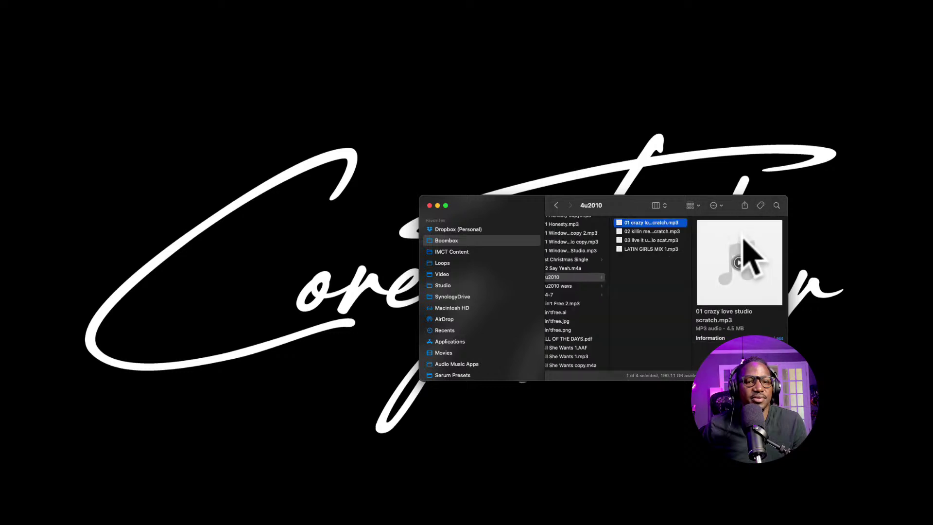
- Import 01 crazy love studio scratch into the Logic project below One Note Doubles - R, placing it near bar 1
left_click_drag(561, 206, 742, 220)
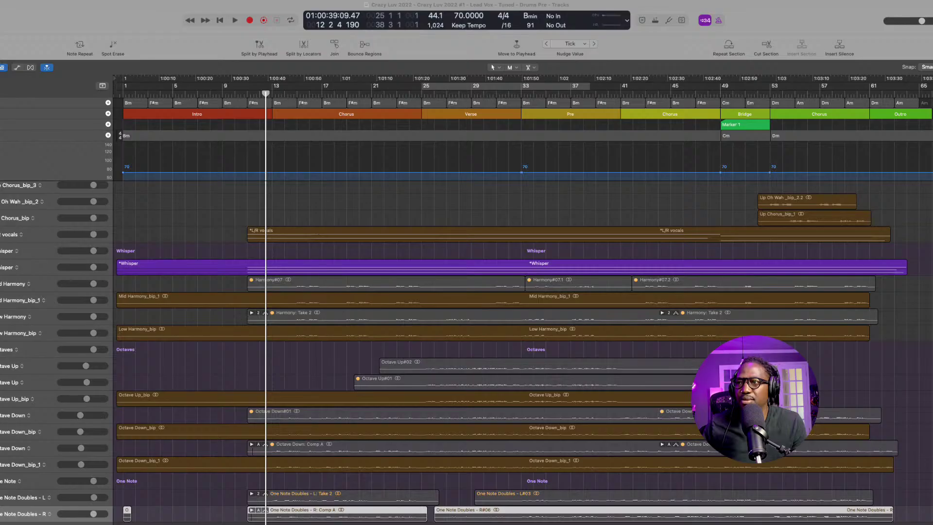
left_click_drag(704, 403, 192, 513)
left_click_drag(149, 507, 123, 506)
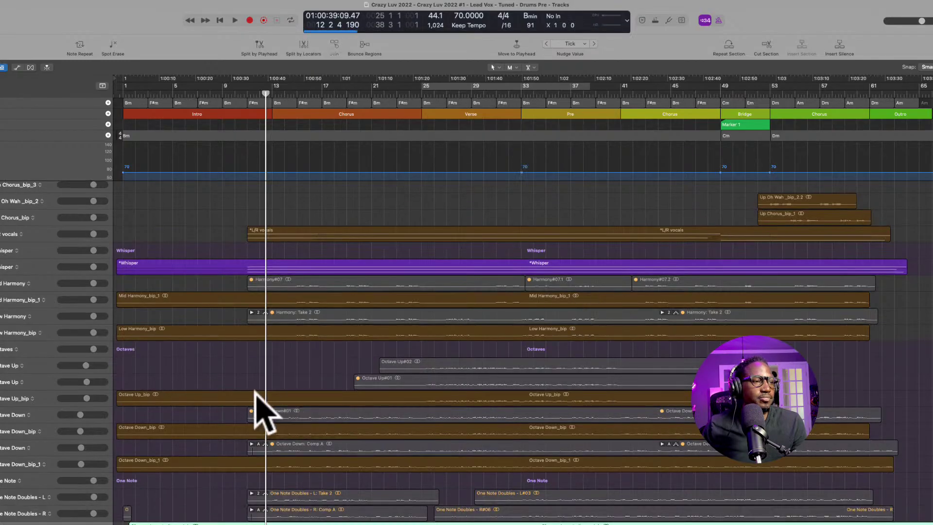
- Play the soloed 01 crazy love studio scratch track from the start of the song to about bar 25
key("Return")
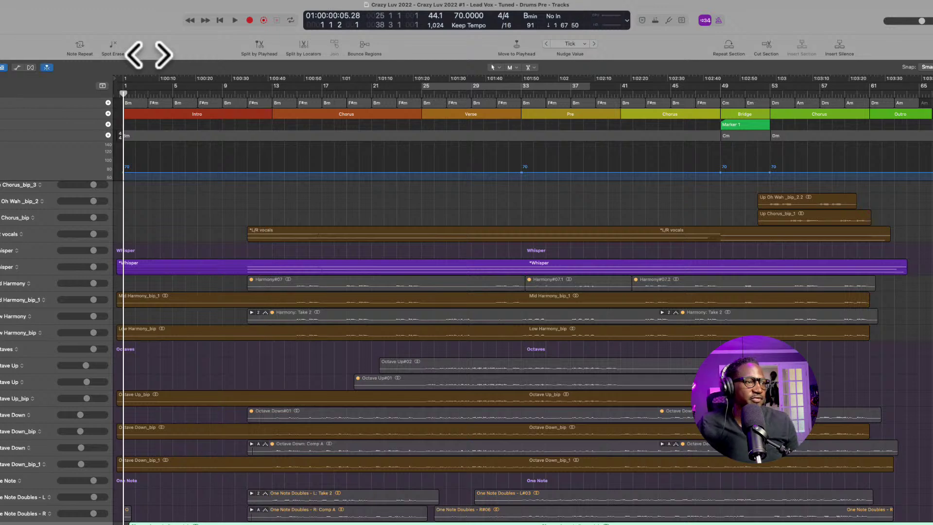
scroll(466, 353, "down", 1)
key("space")
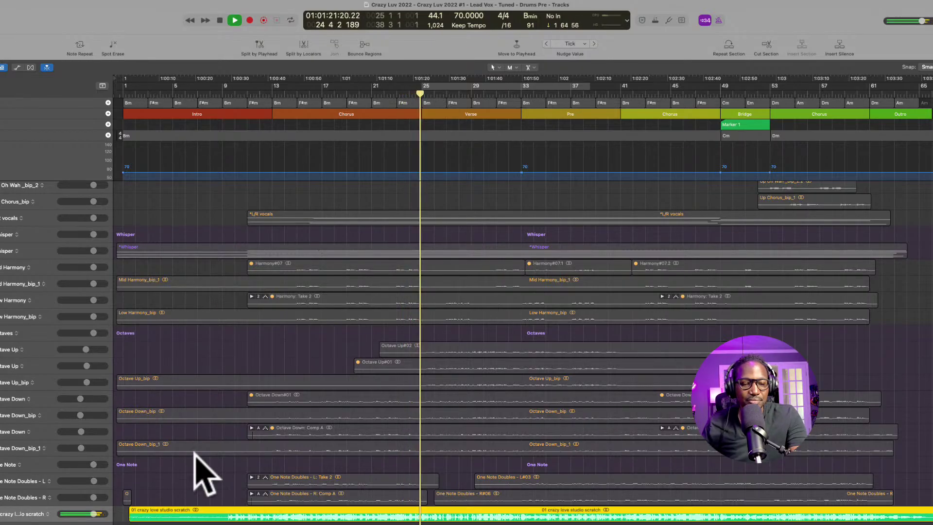
key("space")
scroll(204, 474, "up", 1)
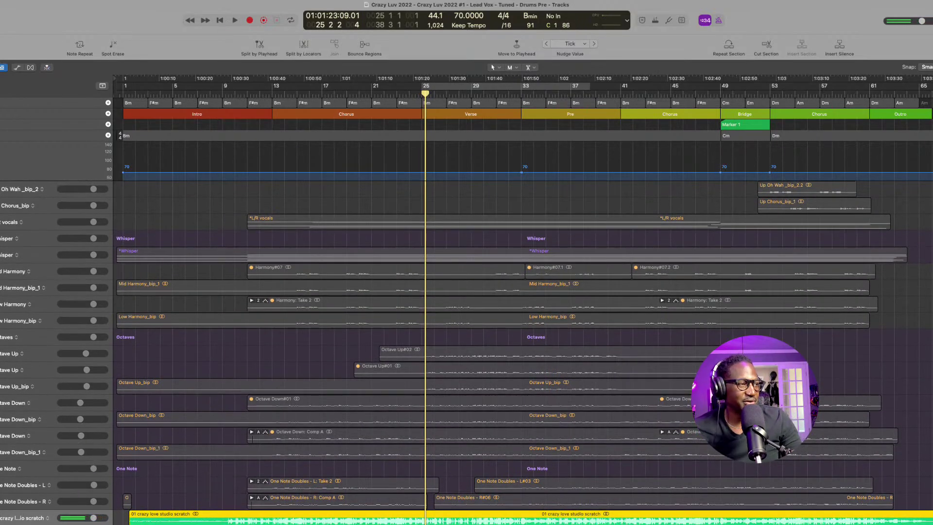
- Turn off solo for the imported 01 crazy love studio scratch track and return to the background vocal tracks
key("super+shift+a")
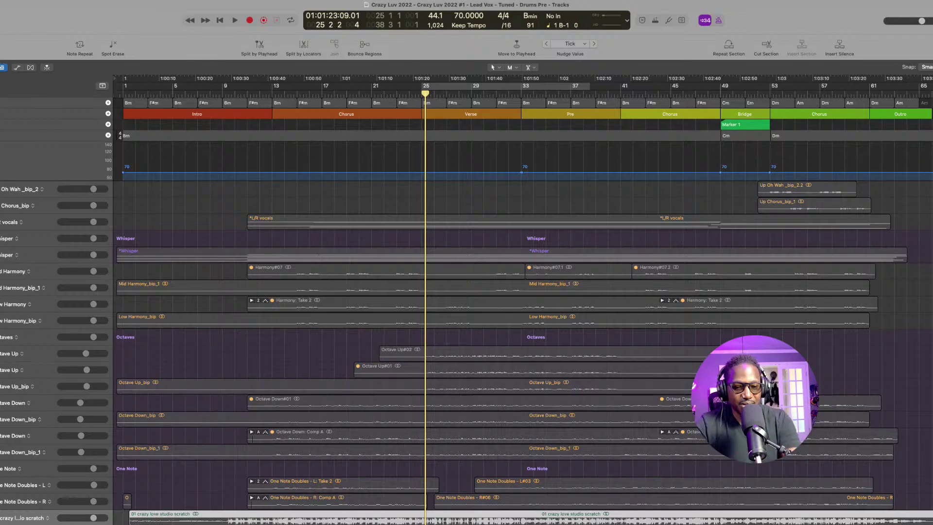
scroll(523, 291, "right", 1)
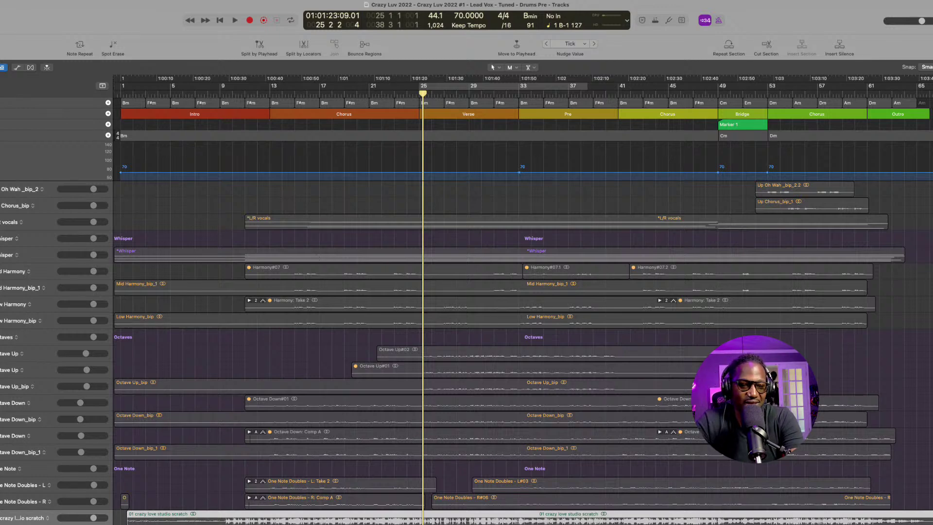
scroll(623, 369, "up", 1)
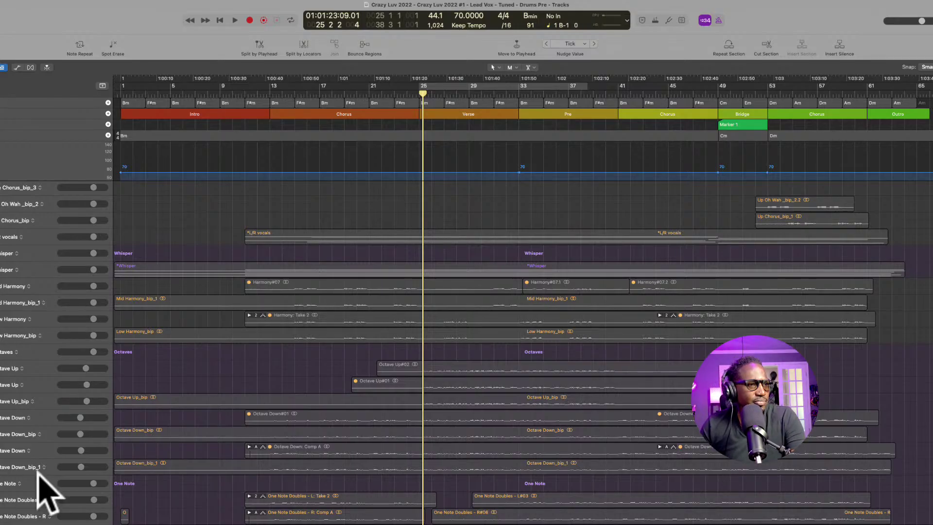
scroll(257, 400, "left", 1)
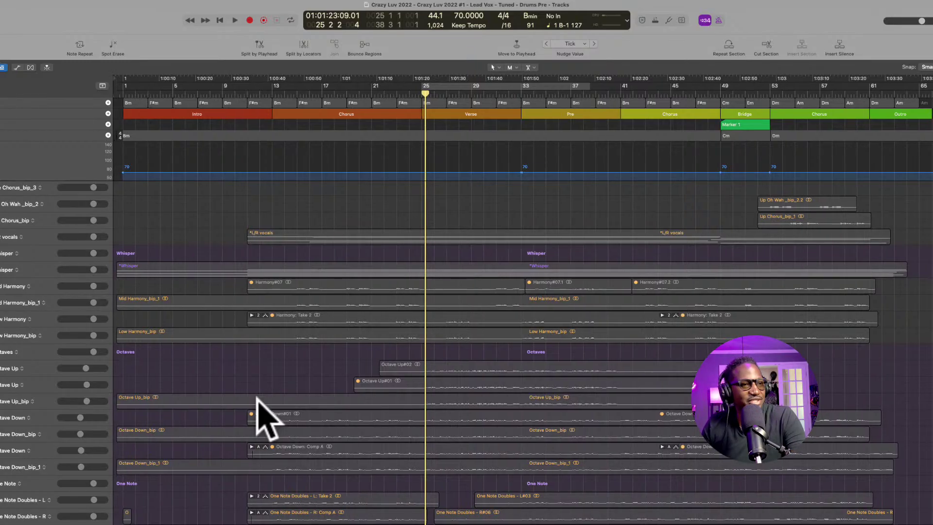
scroll(272, 418, "up", 4)
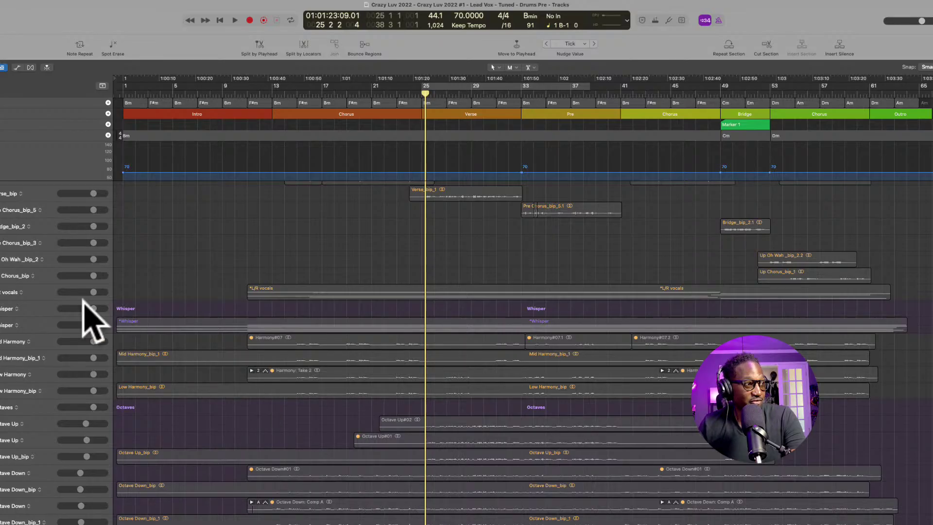
scroll(92, 321, "down", 1)
key("super+a")
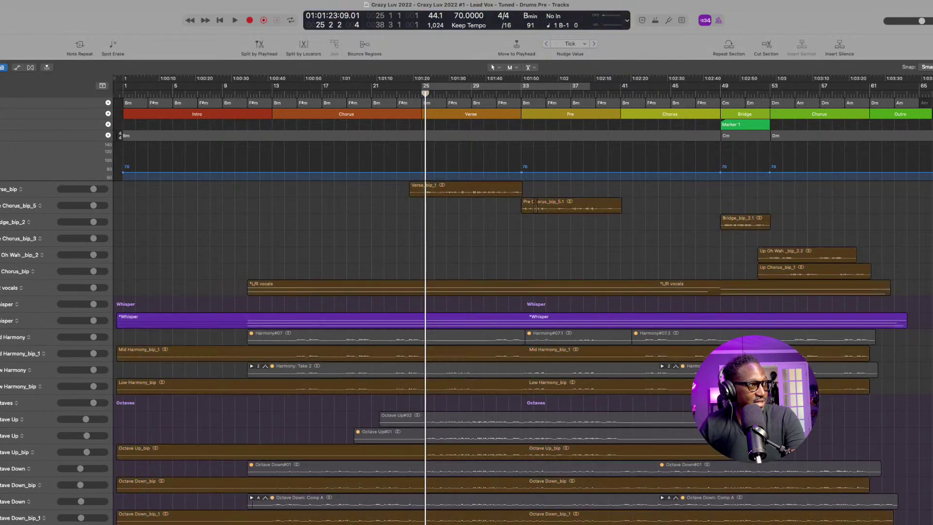
scroll(229, 265, "up", 2)
scroll(228, 265, "down", 2)
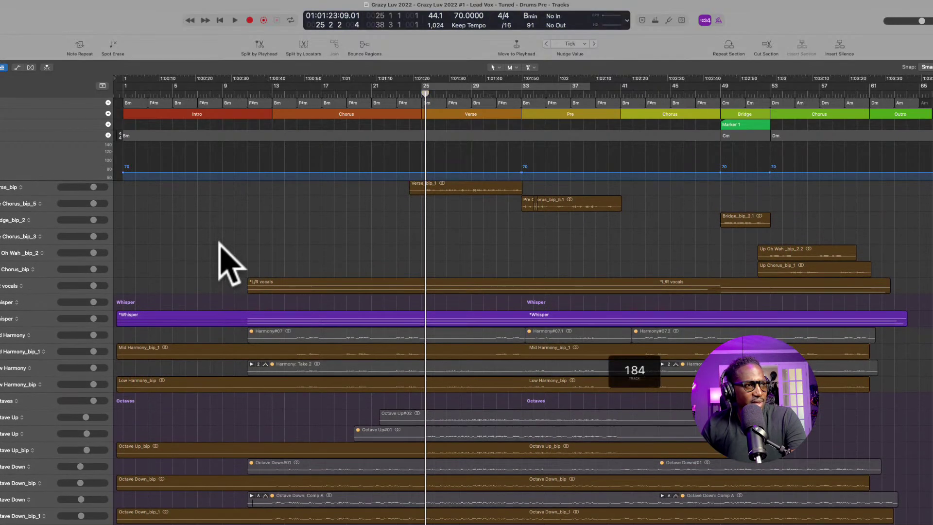